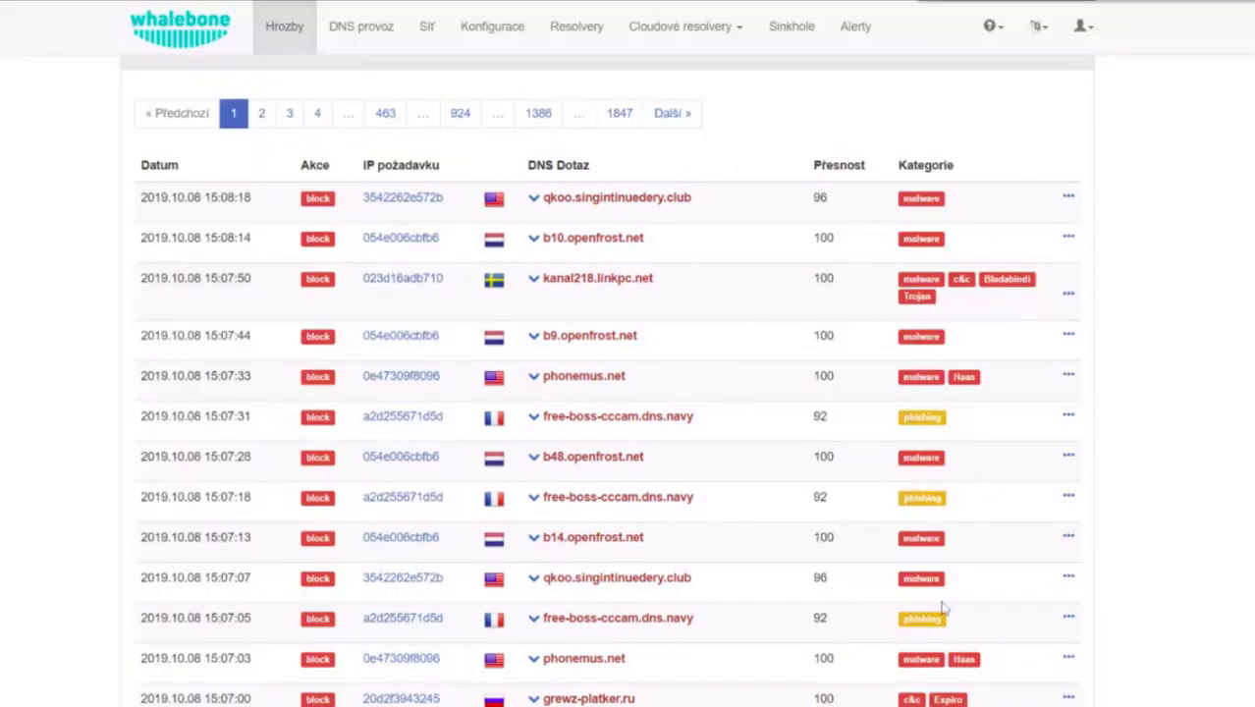
- Review the categories of the blocked incidents and filter the overview by the c&c detection type
scroll(992, 615, down, 2)
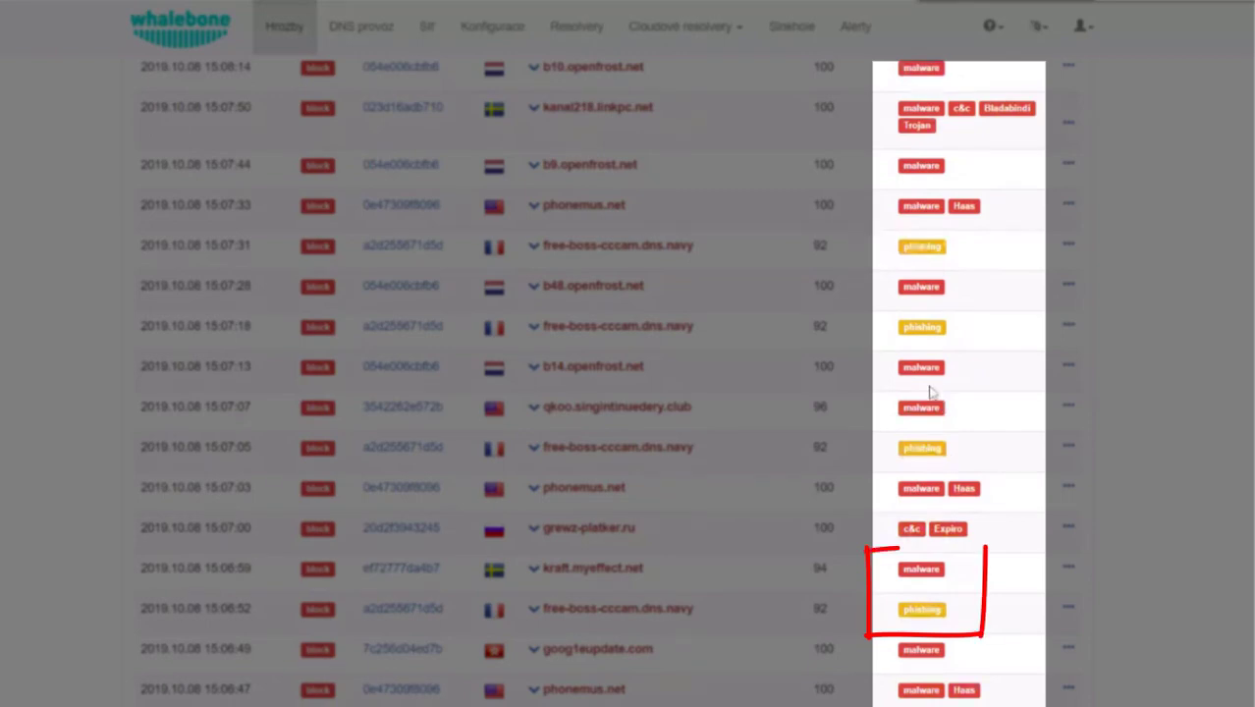
scroll(933, 456, down, 1)
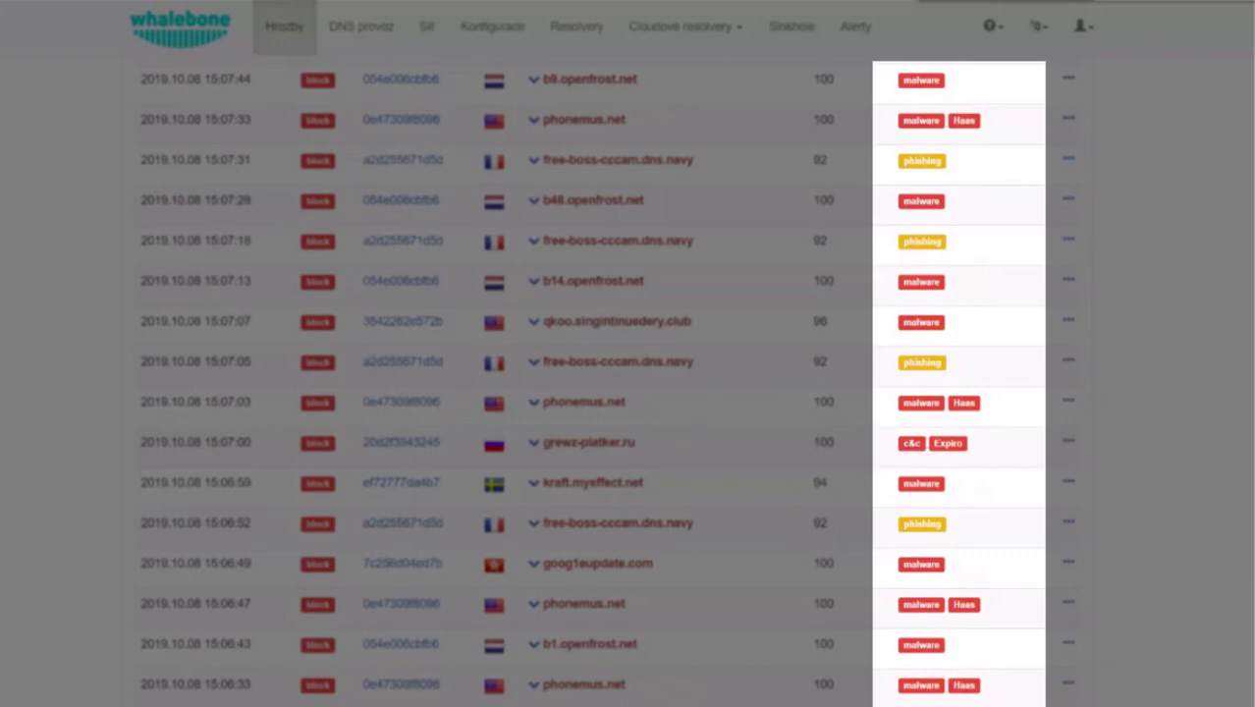
scroll(628, 393, up, 15)
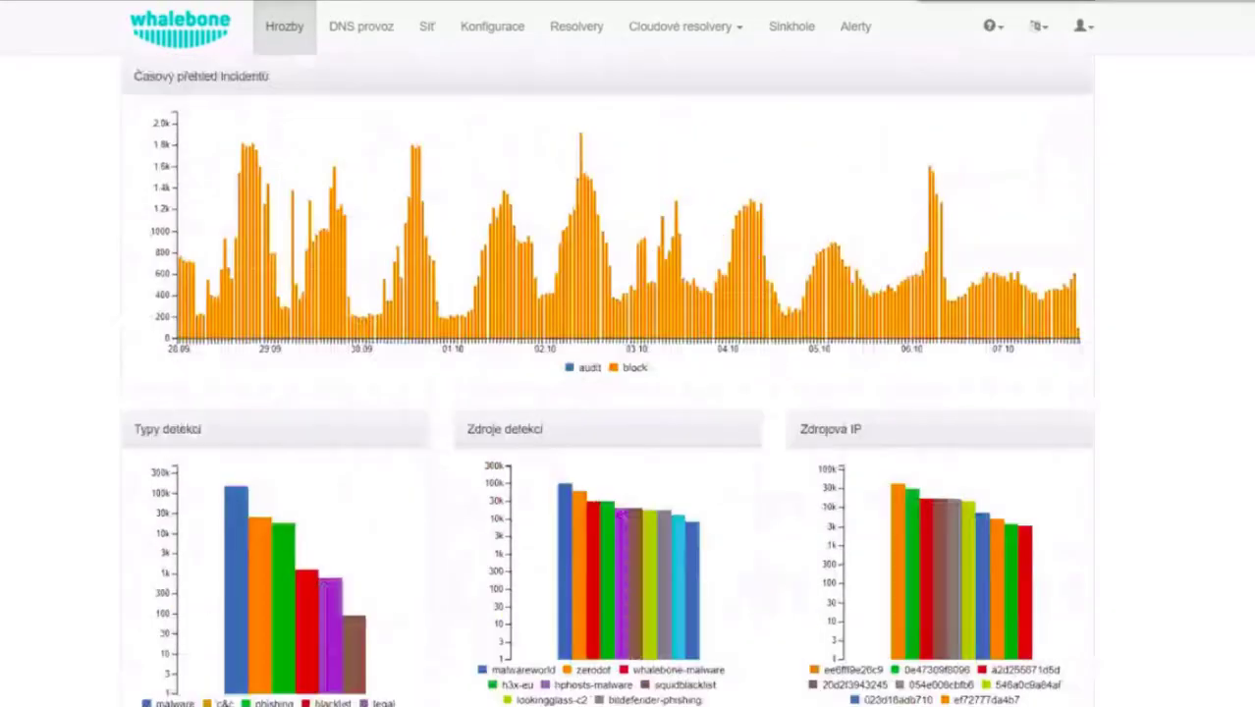
scroll(717, 120, up, 3)
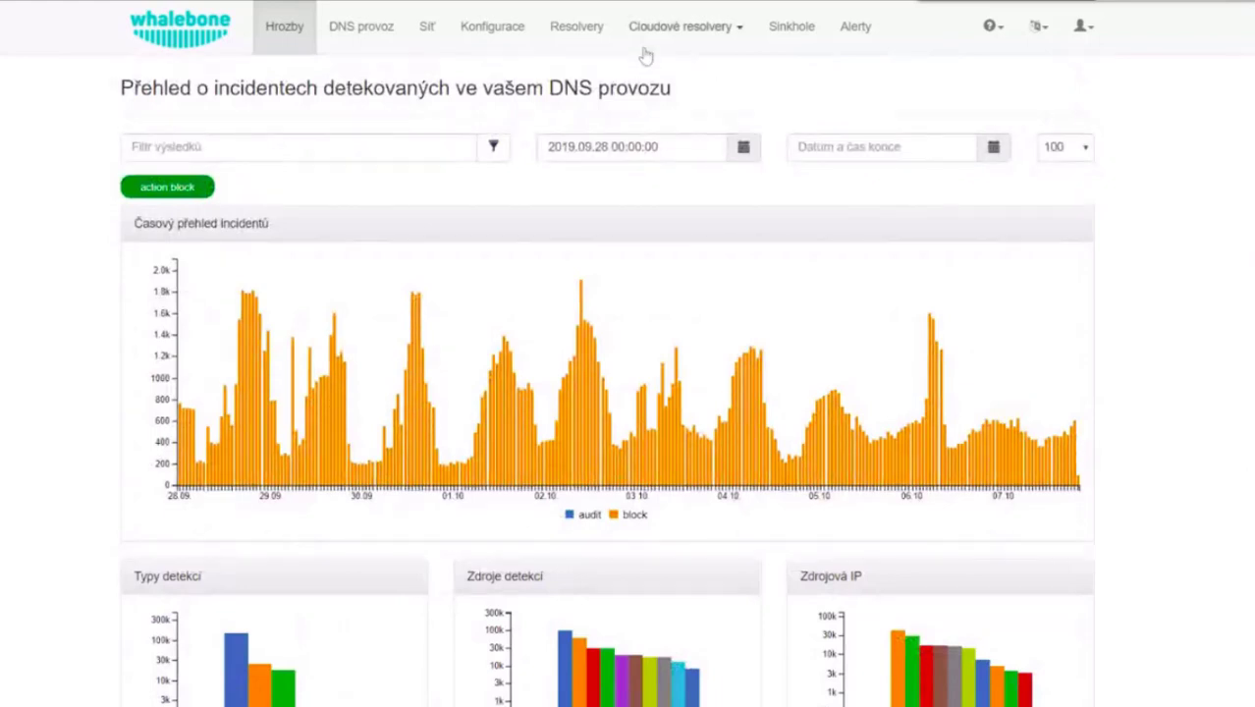
click(503, 151)
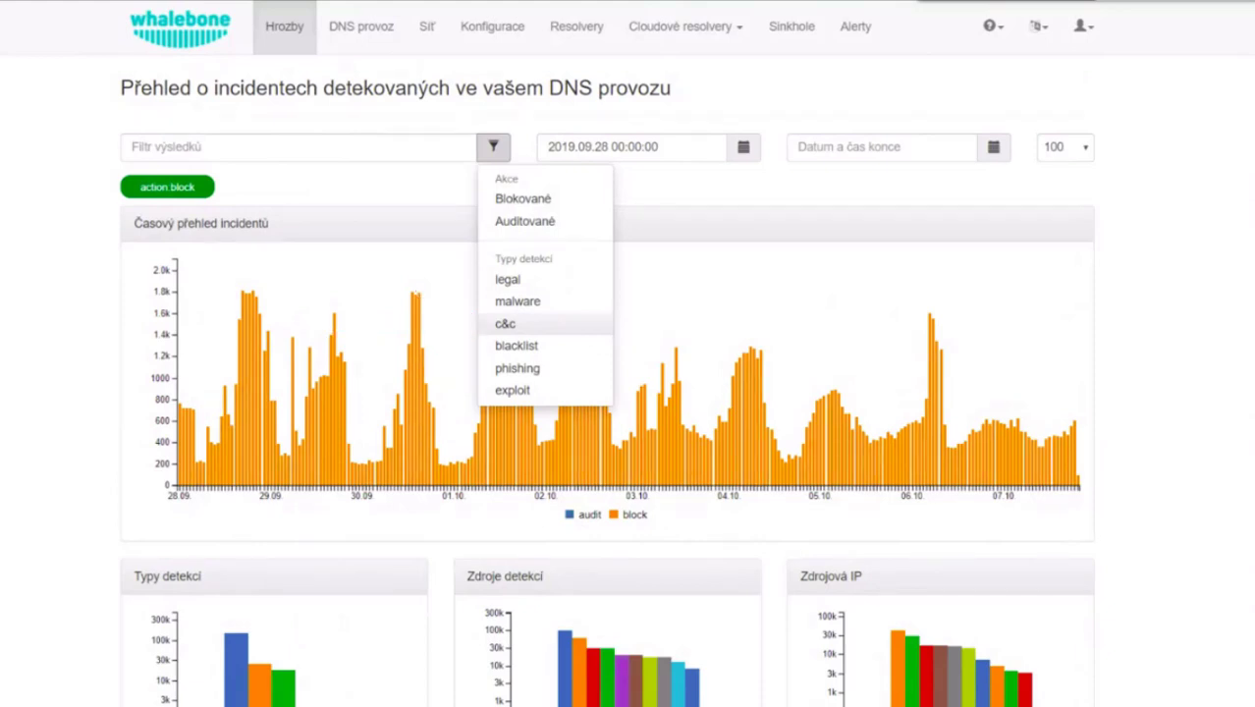
click(505, 323)
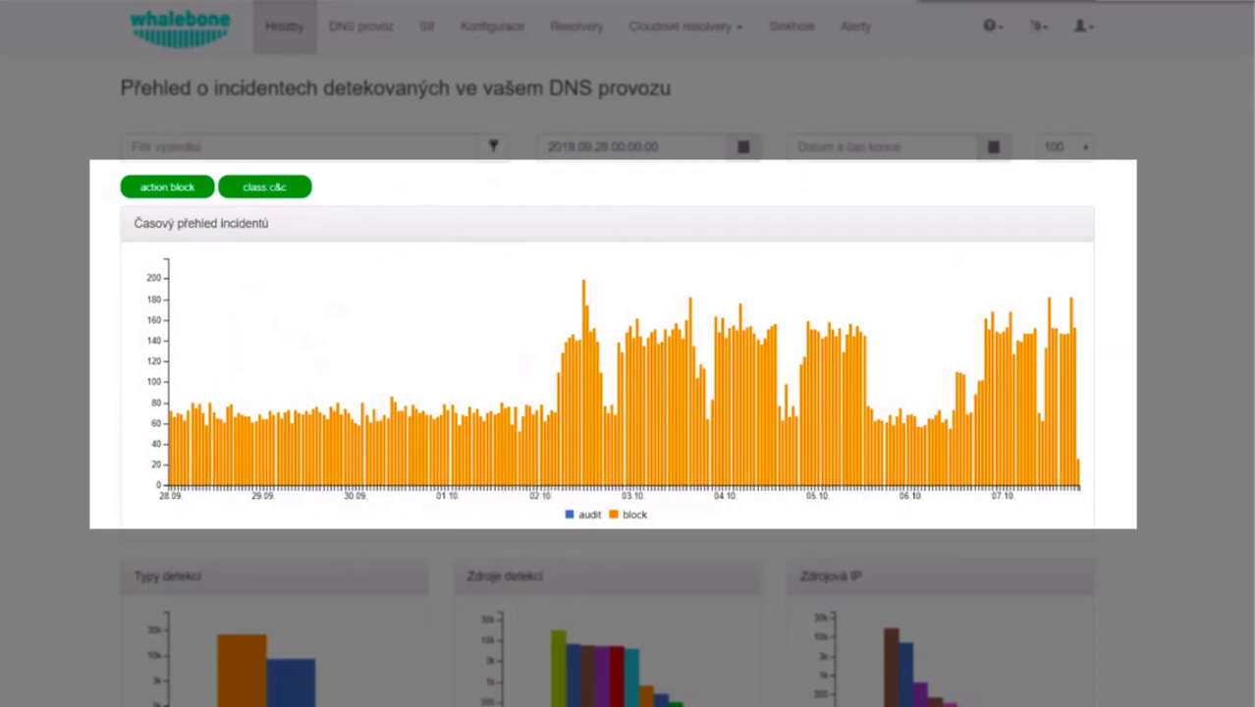
- Narrow the c&c incidents to source IP 20d2f3943245 and view its incident timeline
scroll(628, 393, down, 3)
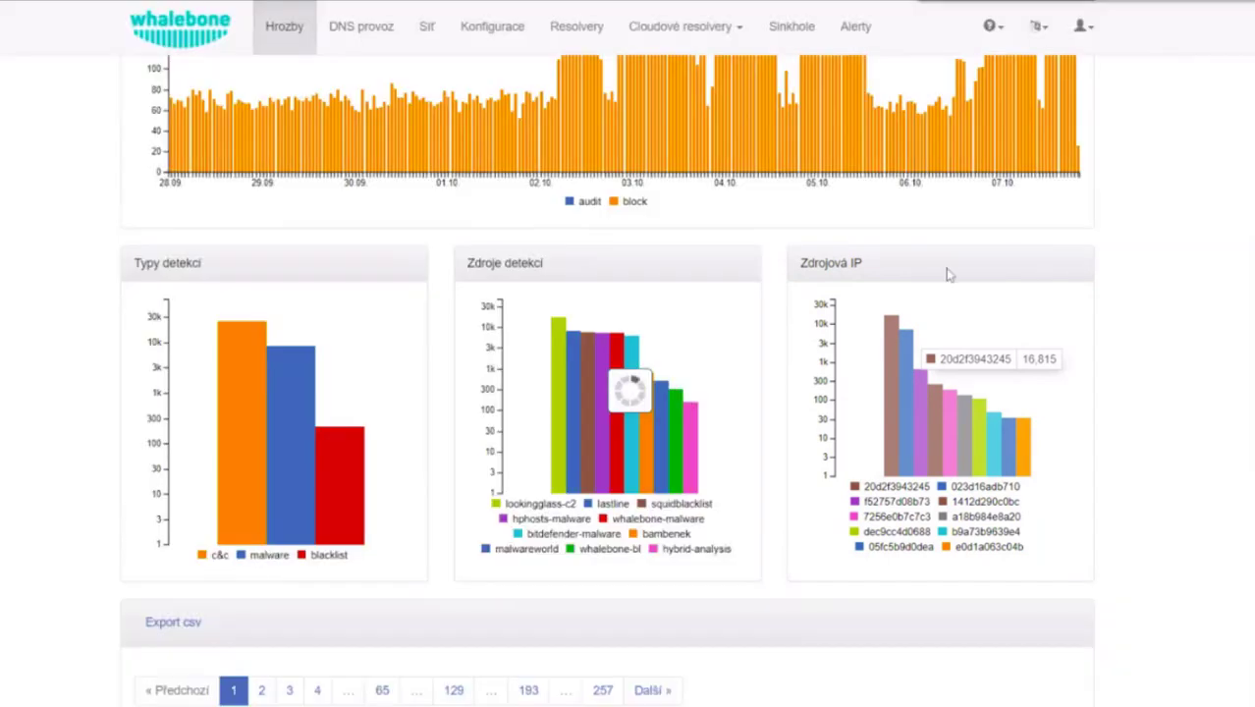
scroll(1090, 216, up, 3)
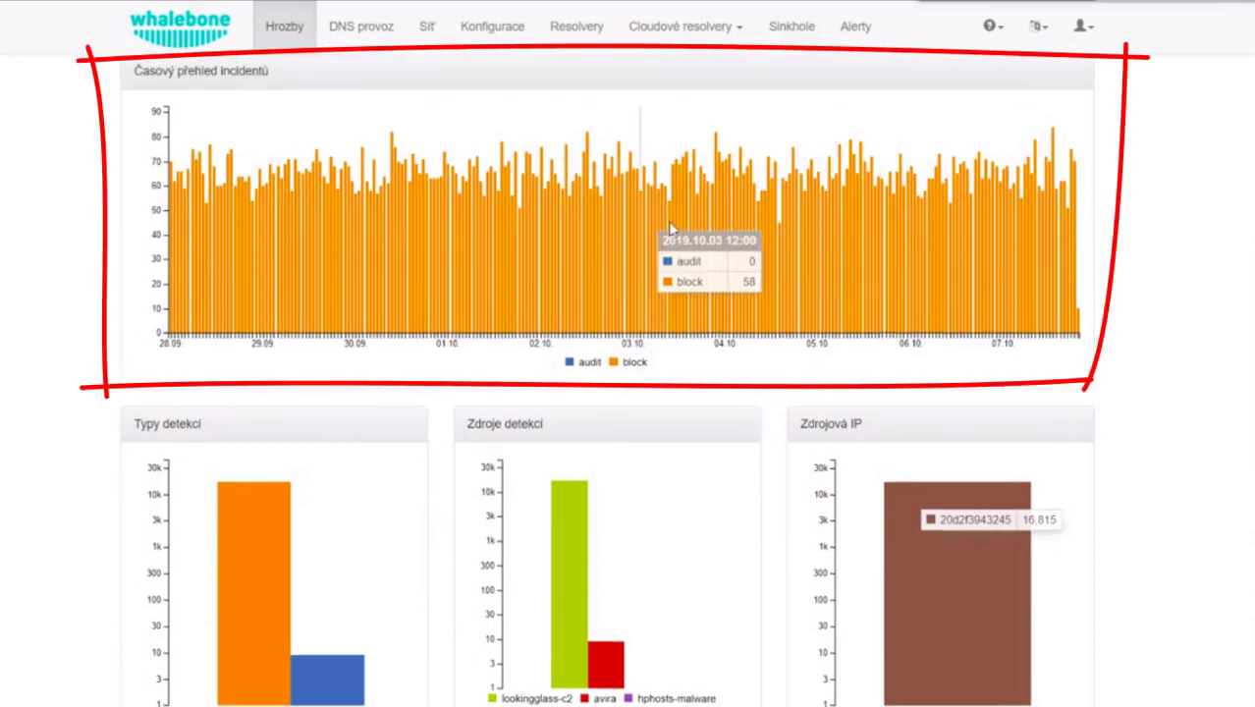
- Examine the incident log of source IP 20d2f3943245, checking the queried domains, request times and threat categories
scroll(607, 381, down, 1)
scroll(607, 381, down, 7)
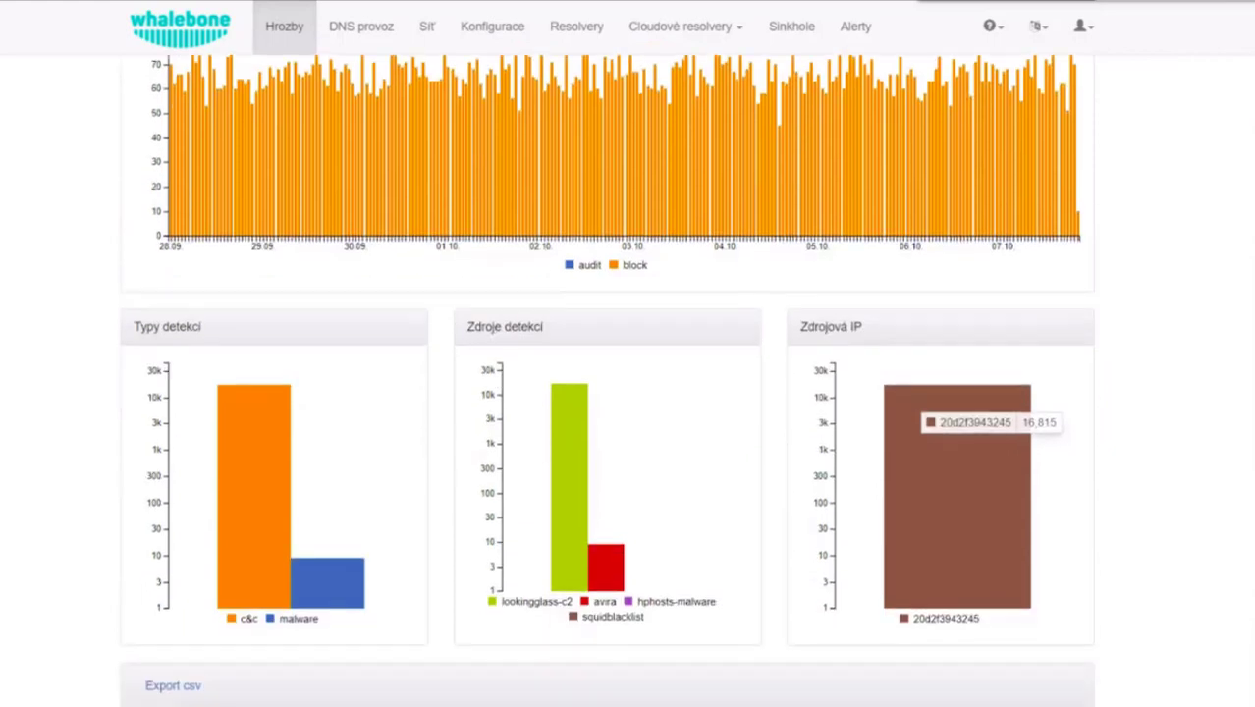
scroll(663, 147, down, 1)
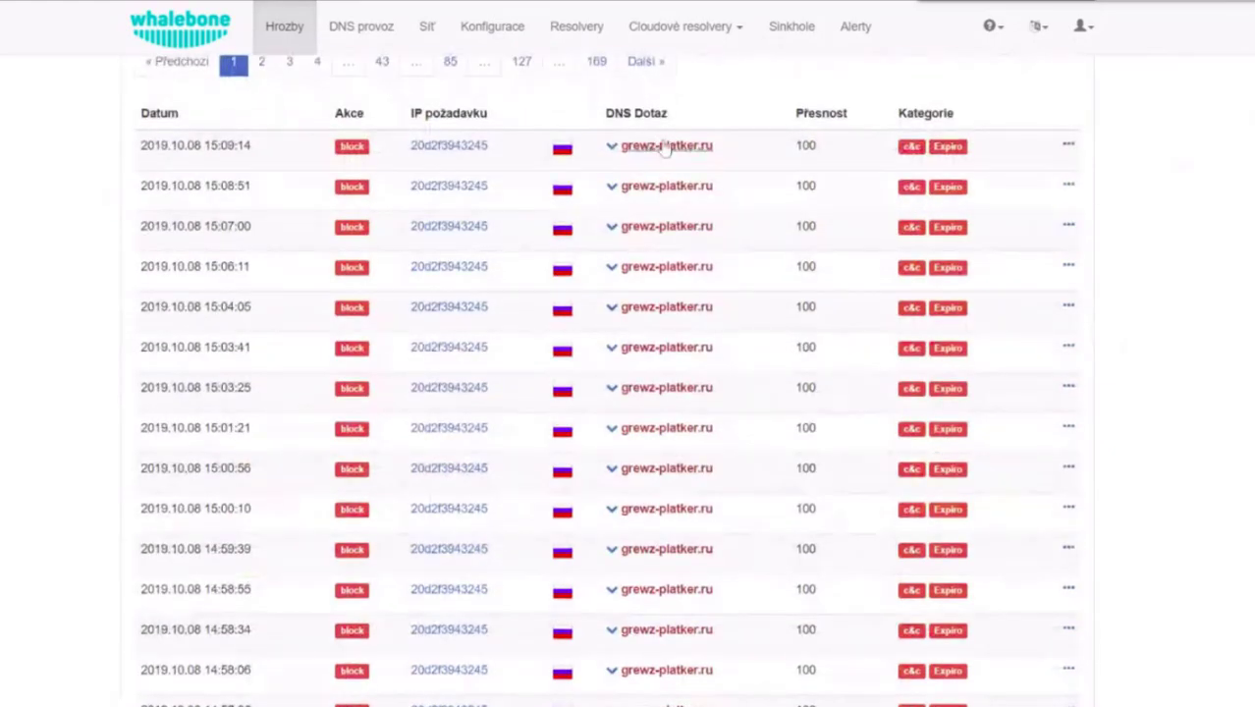
scroll(666, 168, down, 1)
scroll(665, 168, down, 5)
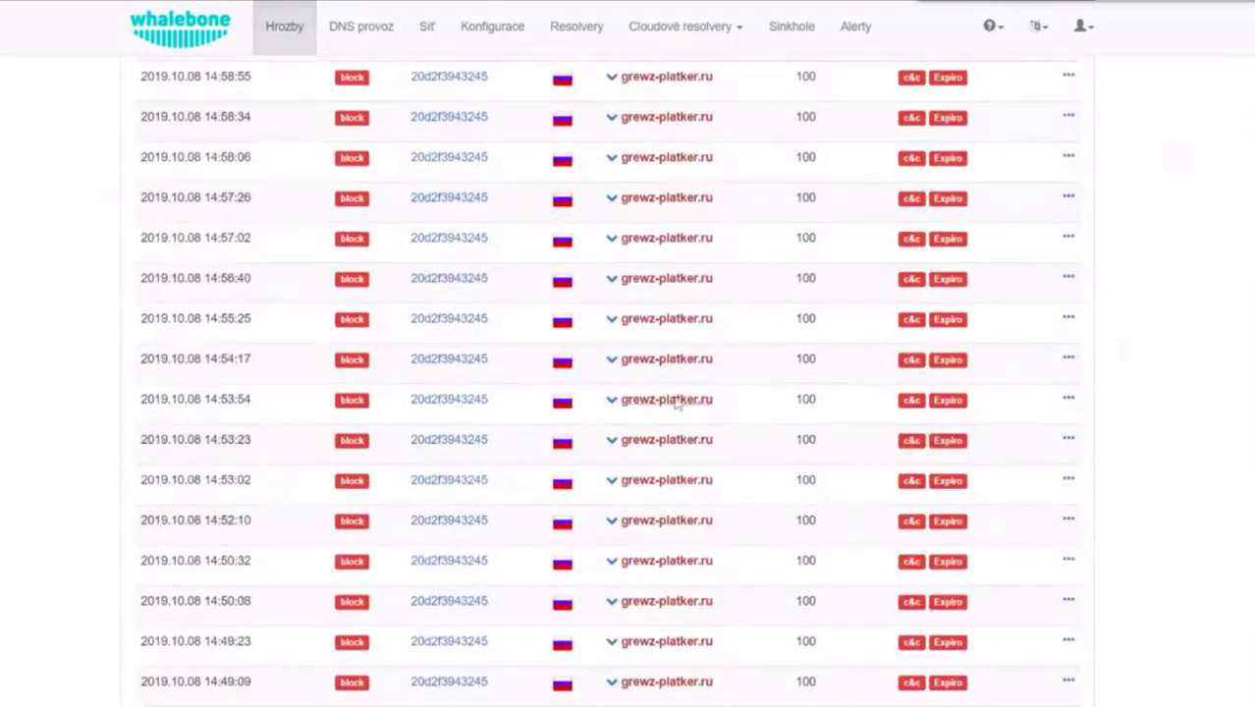
scroll(648, 432, down, 4)
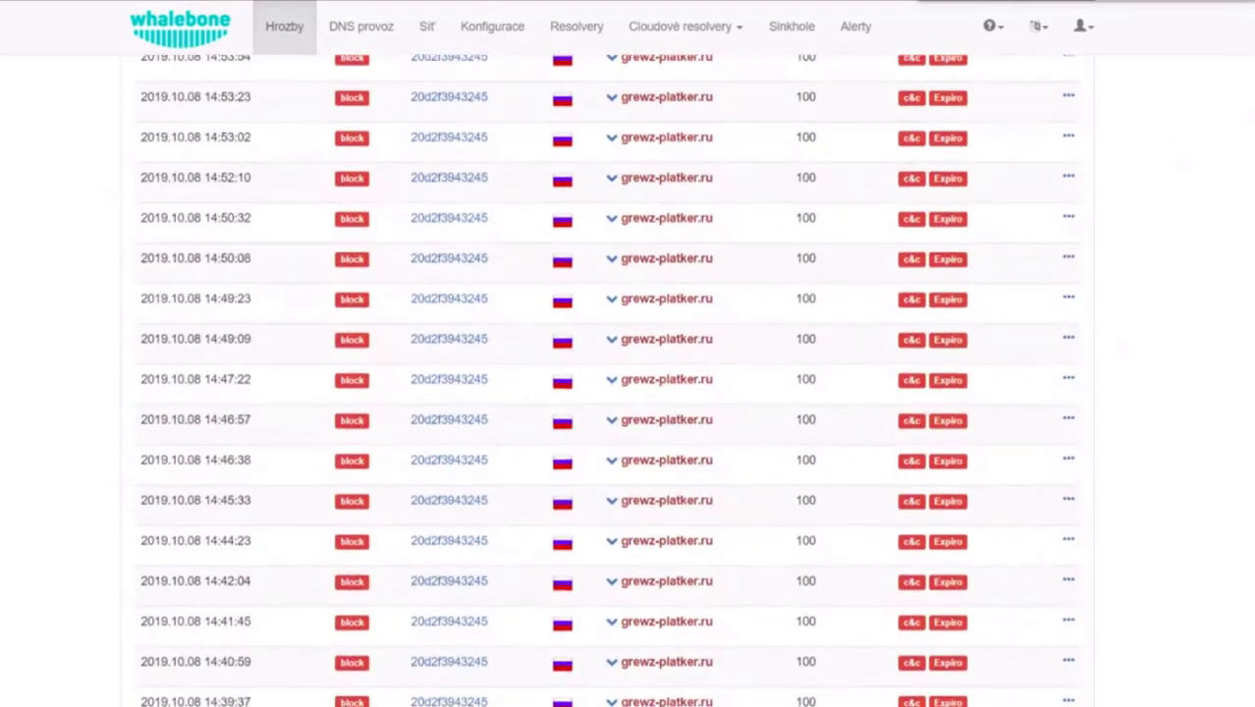
scroll(703, 428, down, 3)
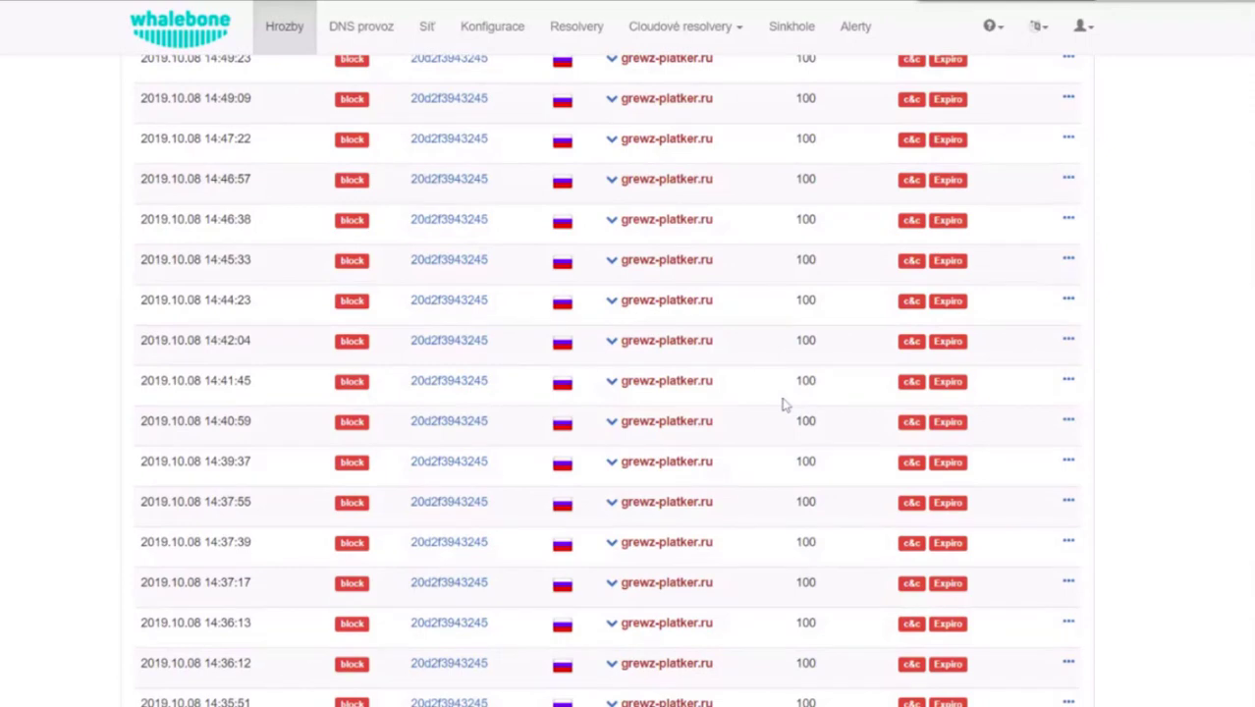
scroll(783, 403, down, 5)
- Invert the request_ip:20d2f3943245 filter so that this source IP is excluded from the c&c incidents
scroll(1080, 411, up, 10)
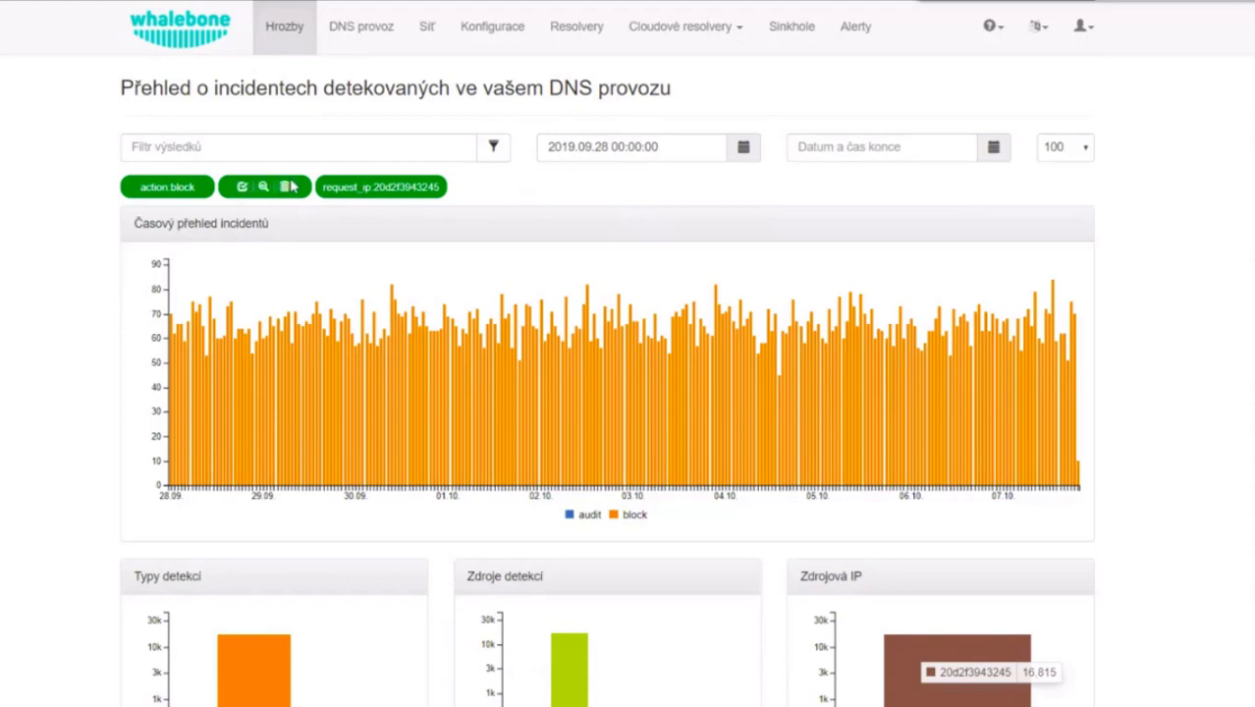
click(388, 196)
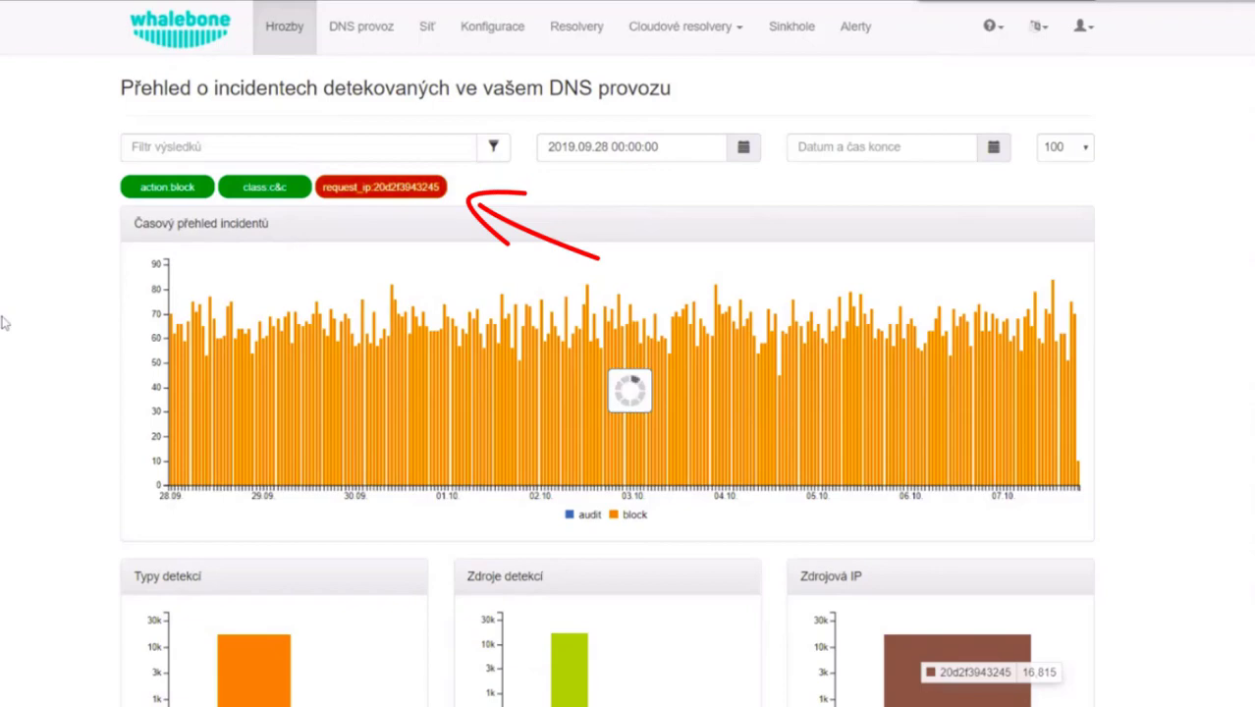
- Narrow the remaining c&c incidents to source IP 023d16adb710 and view its incident timeline
scroll(1149, 298, down, 4)
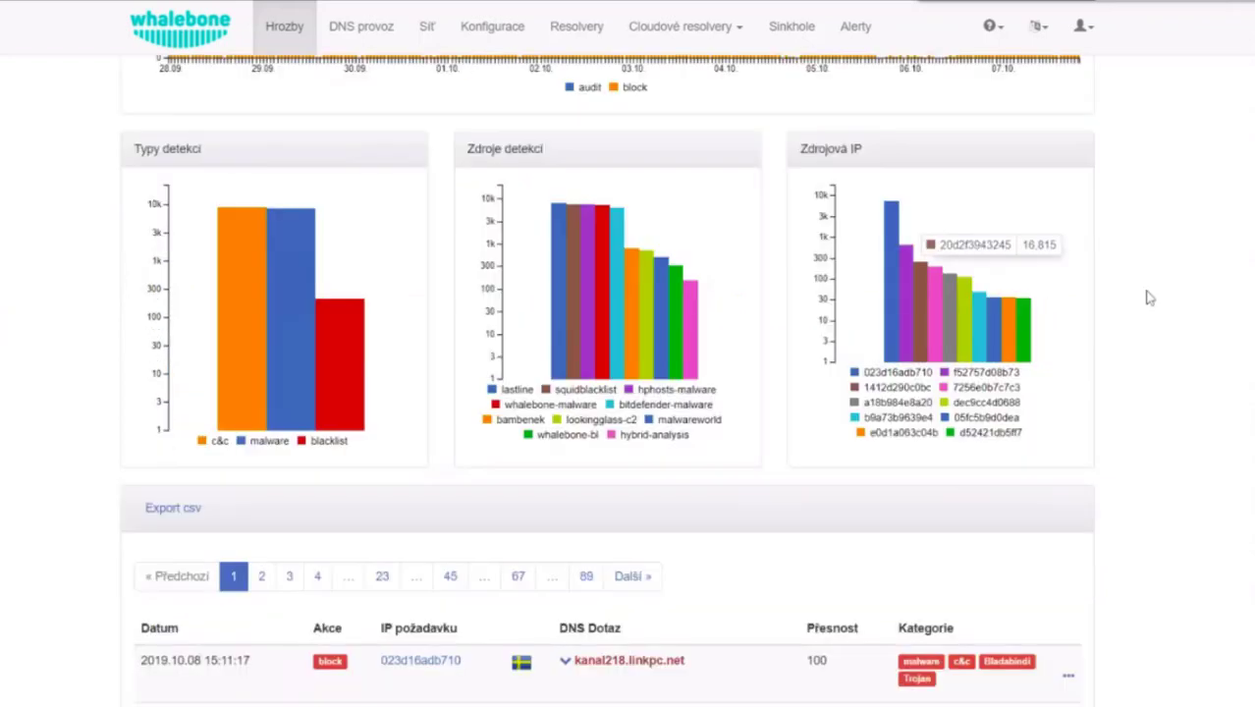
scroll(1149, 297, down, 5)
scroll(1150, 297, up, 5)
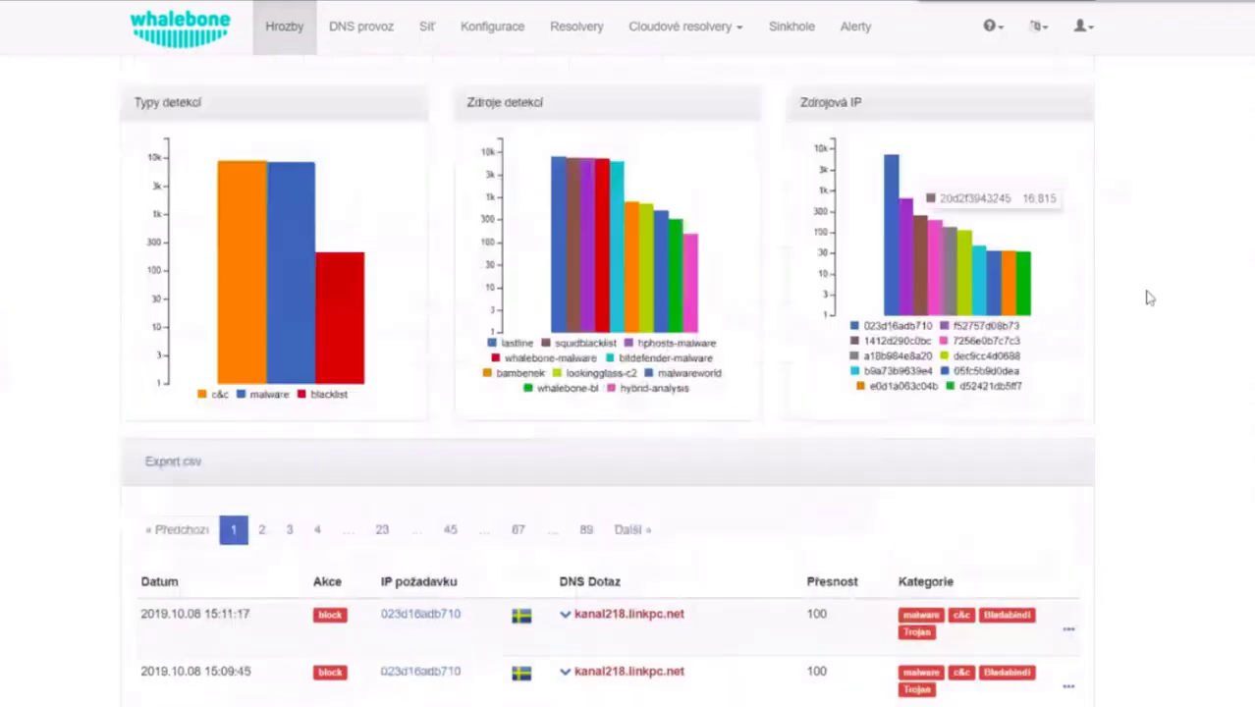
mouse_move(913, 251)
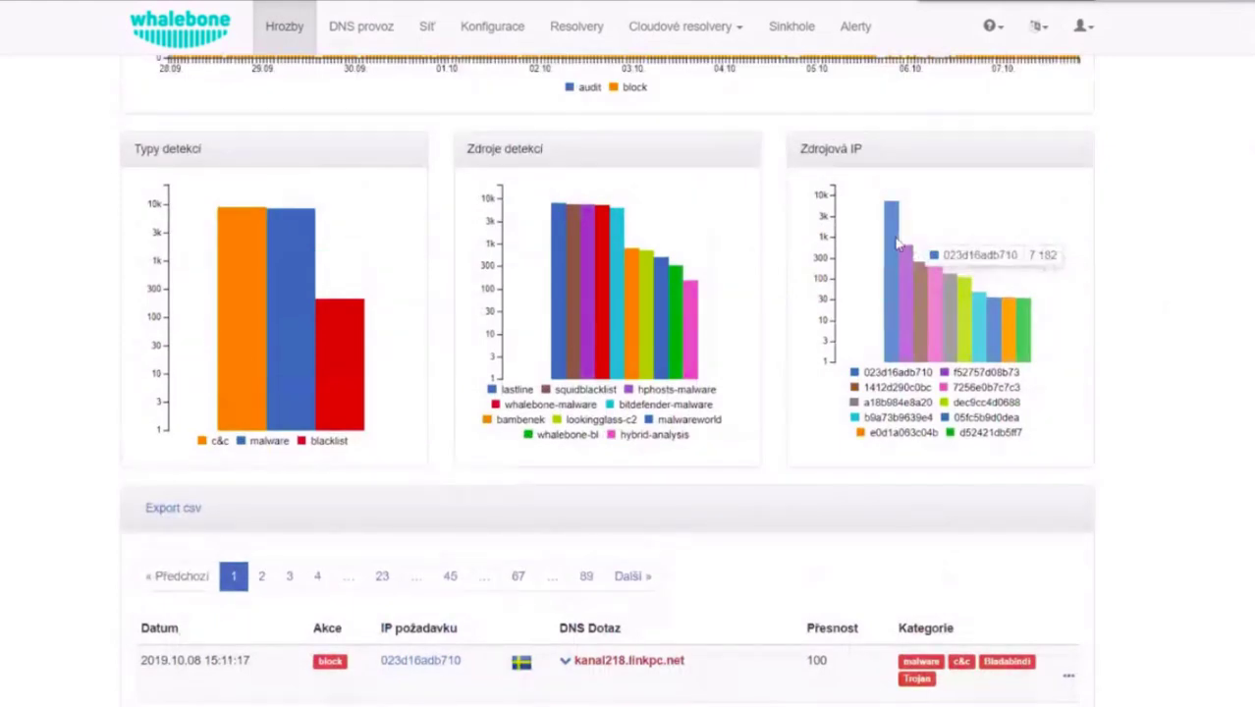
click(893, 239)
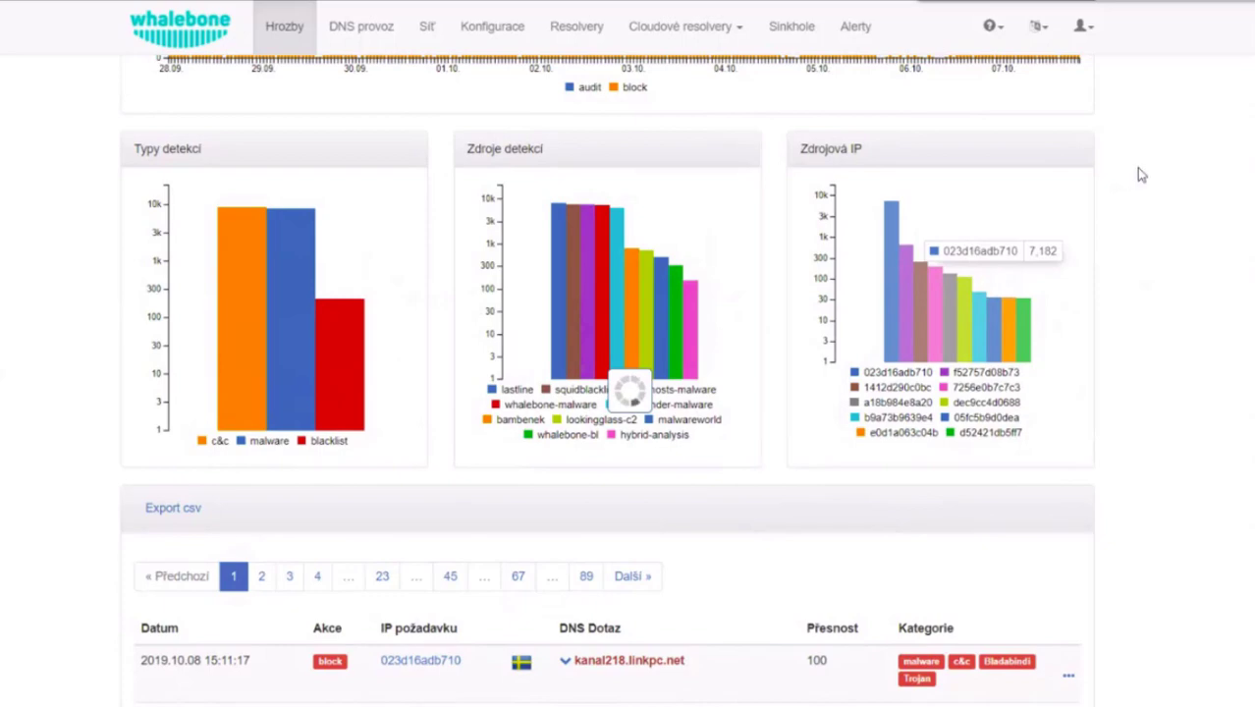
scroll(1173, 201, up, 5)
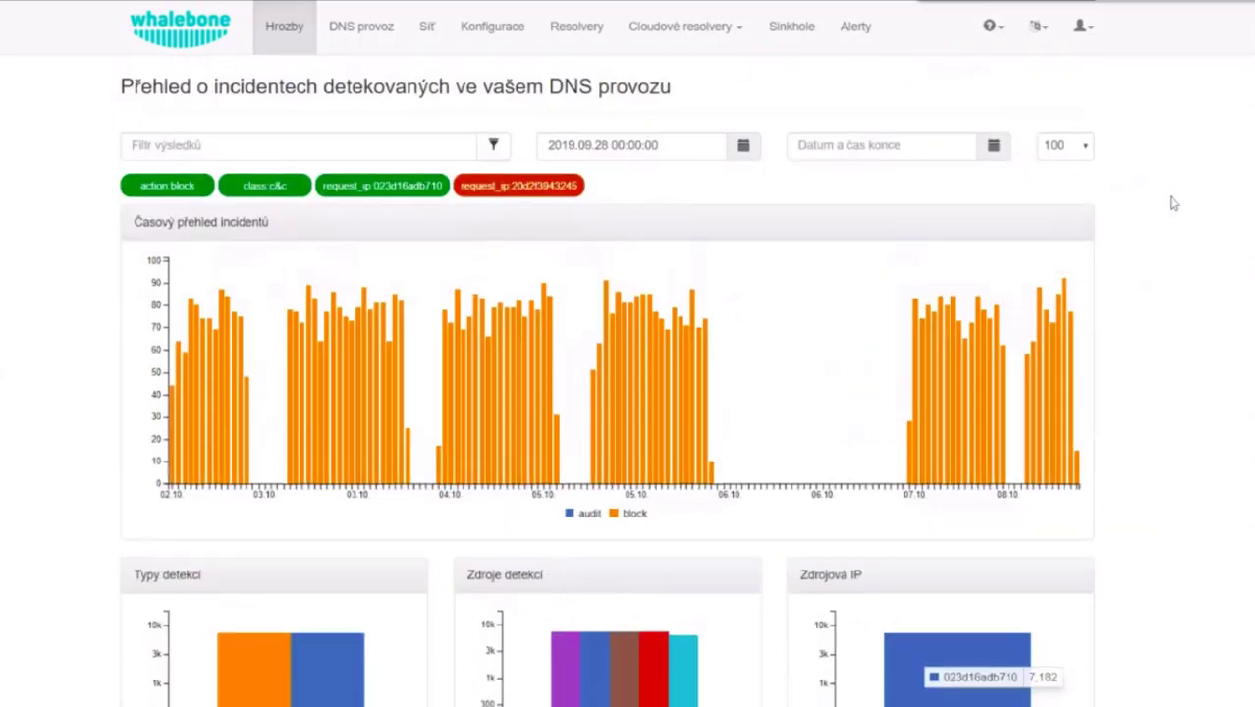
- Check the DNS queries logged for source IP 023d16adb710, and invert its filter to exclude it from the incidents
scroll(1173, 201, down, 8)
scroll(665, 197, down, 5)
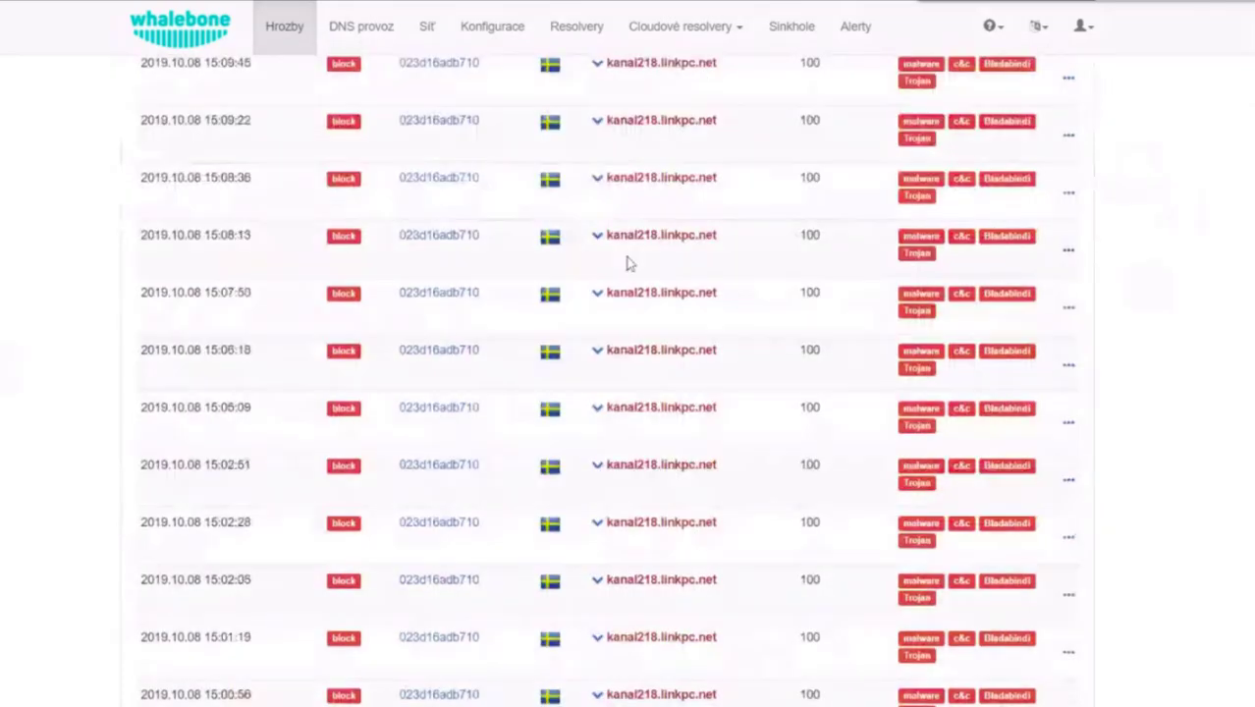
scroll(999, 210, up, 5)
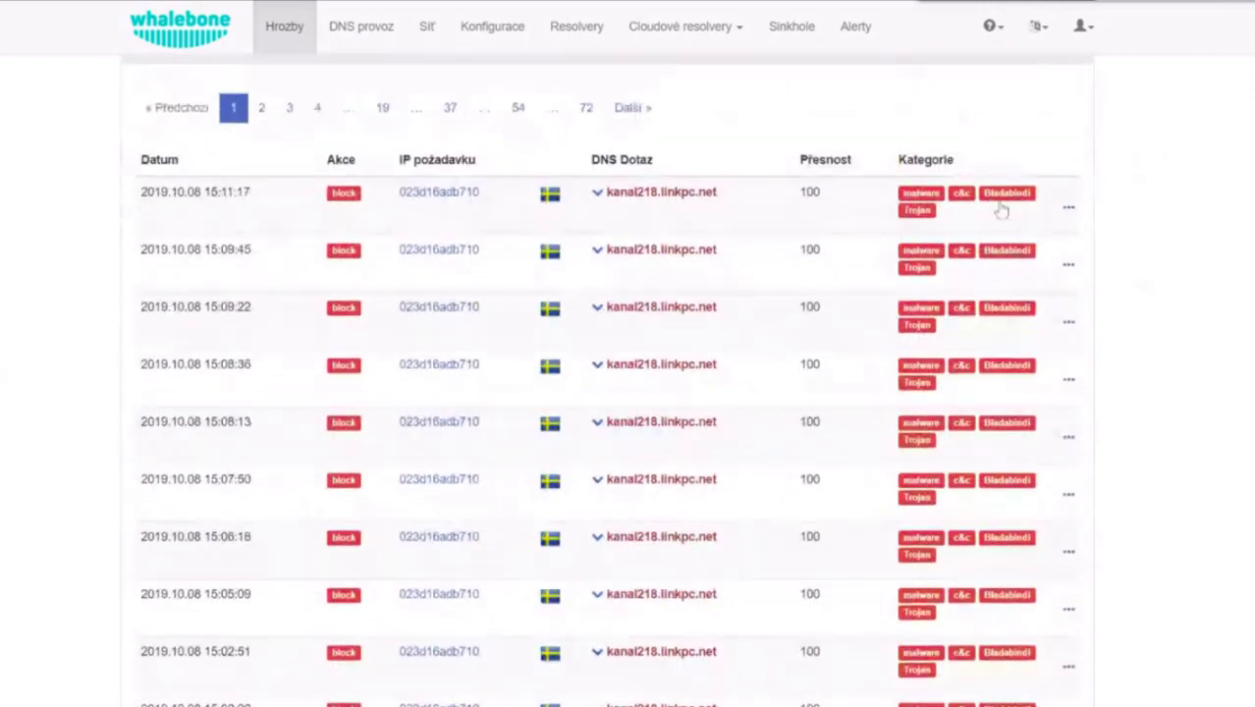
scroll(1042, 345, up, 5)
scroll(1100, 359, up, 5)
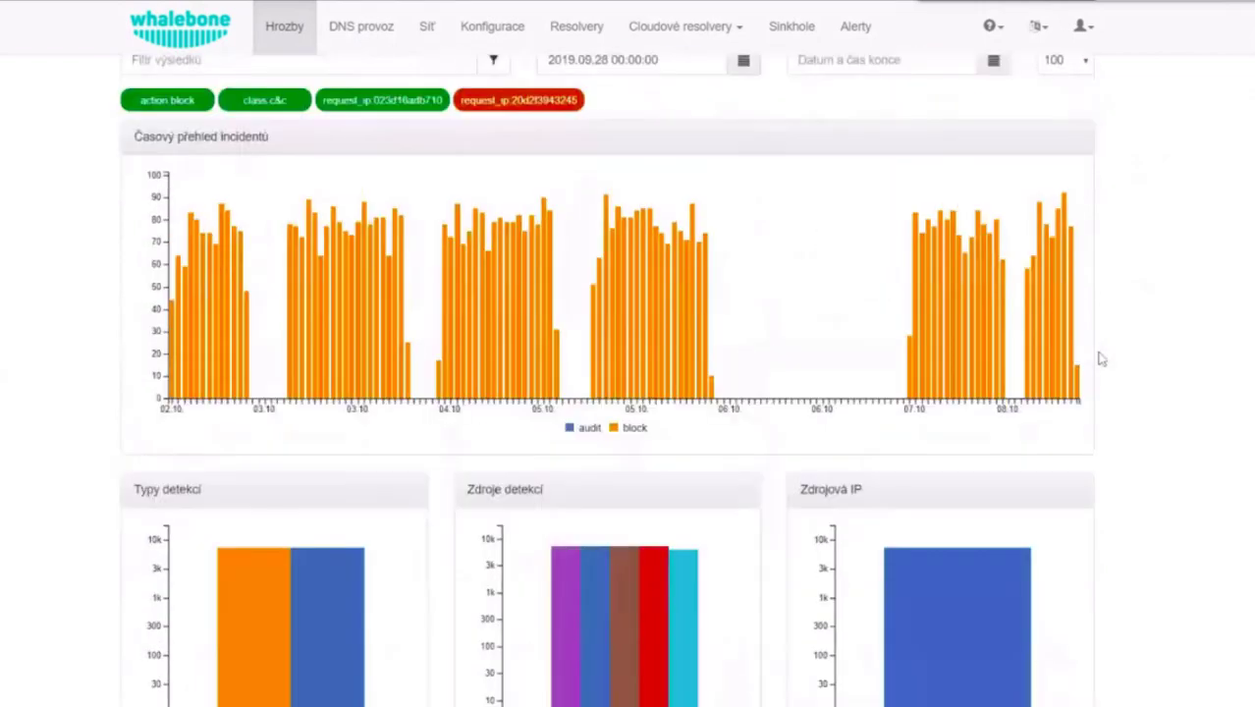
click(381, 186)
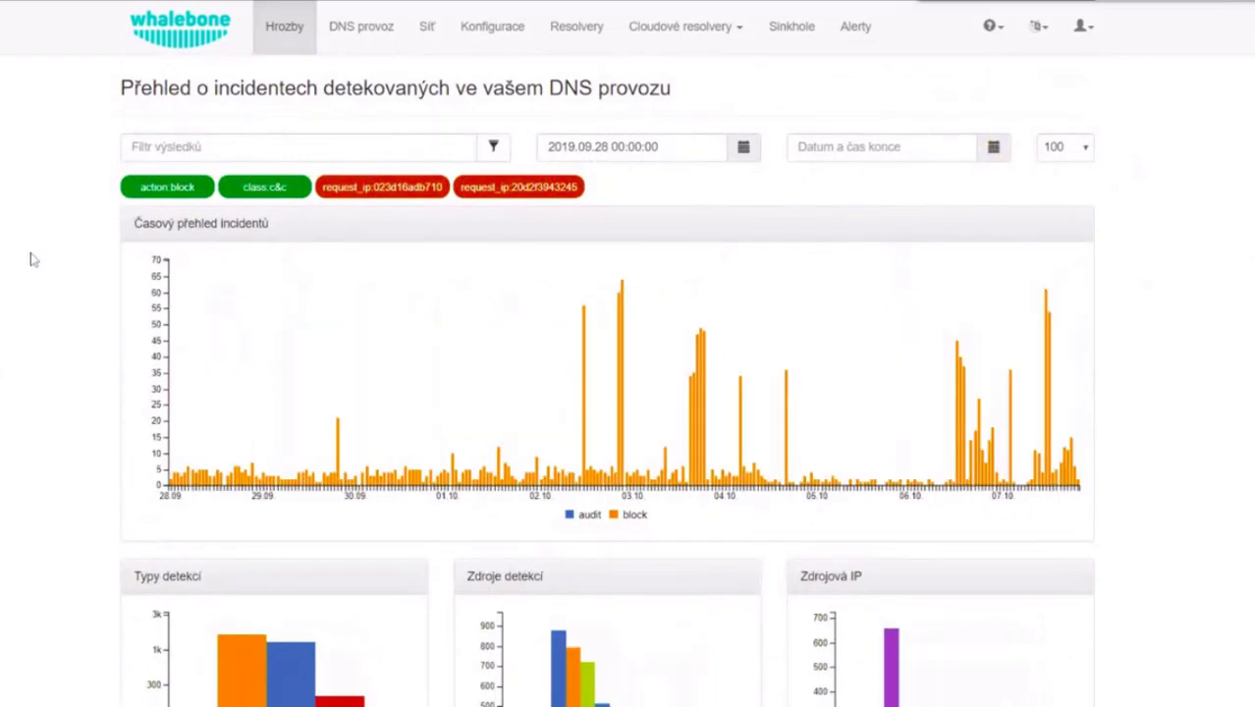
- Narrow the remaining c&c incidents to source IP f52757d08b73
scroll(970, 528, down, 1)
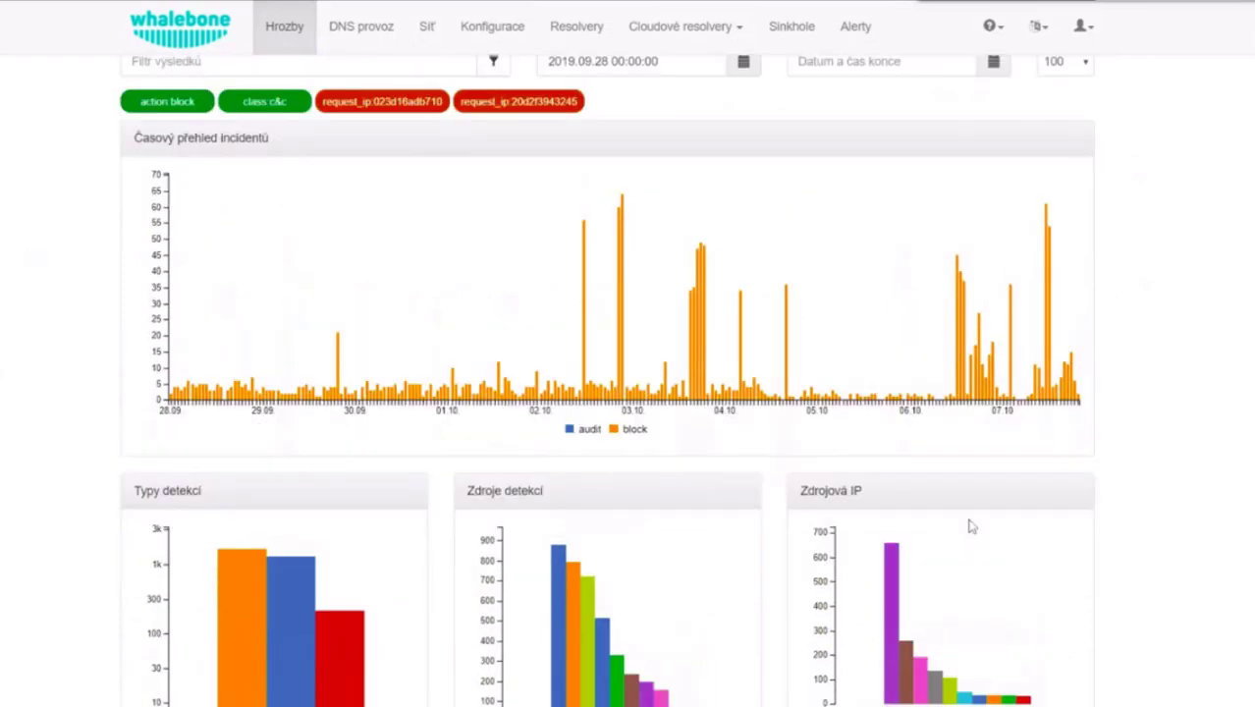
click(904, 556)
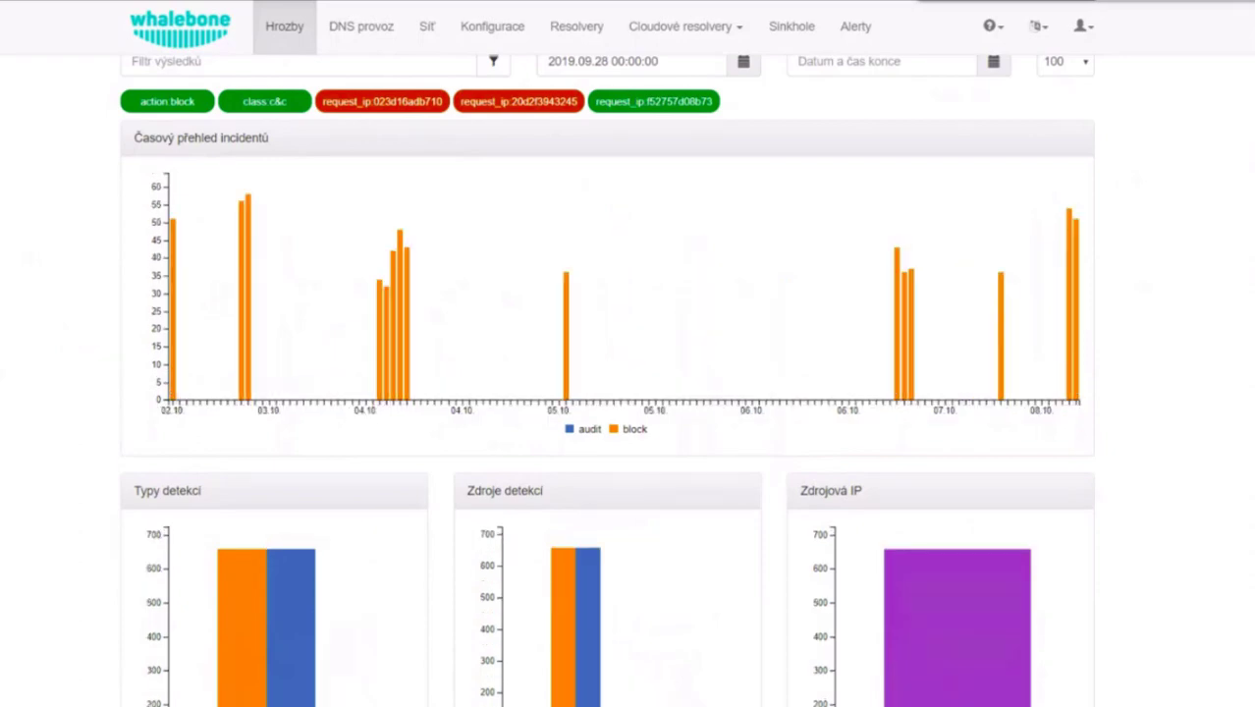
- Examine the incident log of source IP f52757d08b73, comparing the queried domain names, request times and threat categories
scroll(607, 392, down, 4)
scroll(606, 392, down, 2)
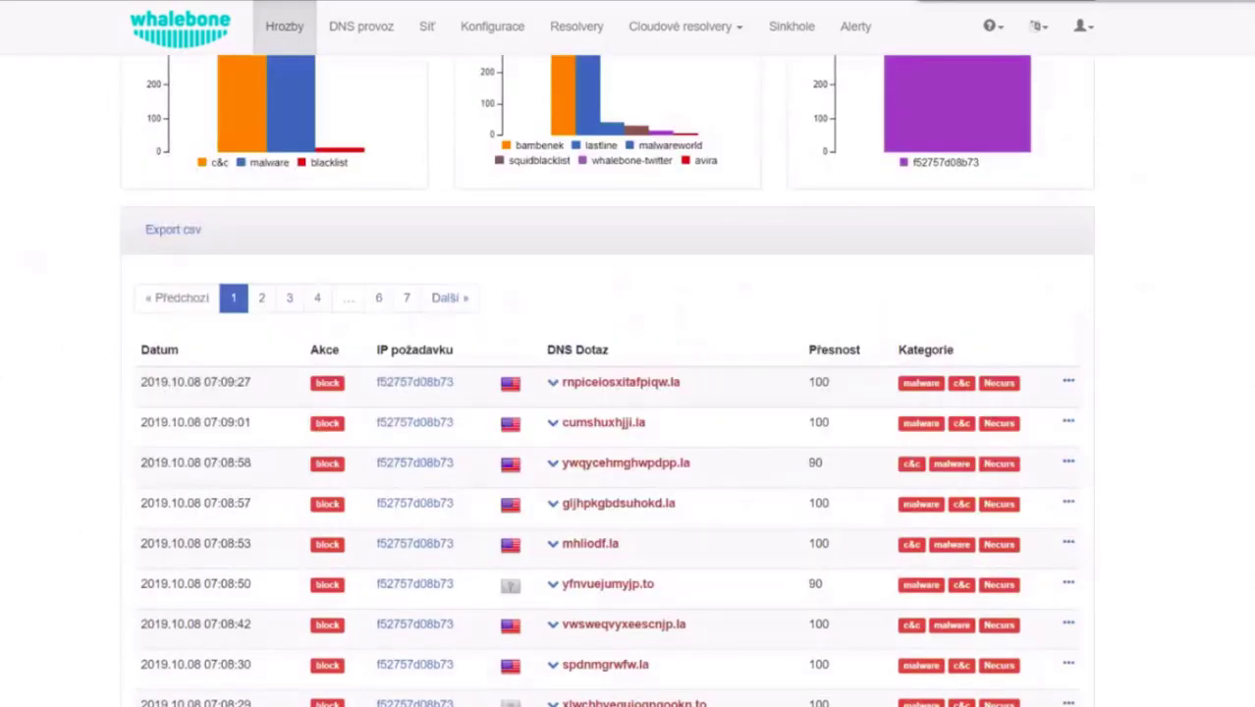
scroll(1009, 354, down, 2)
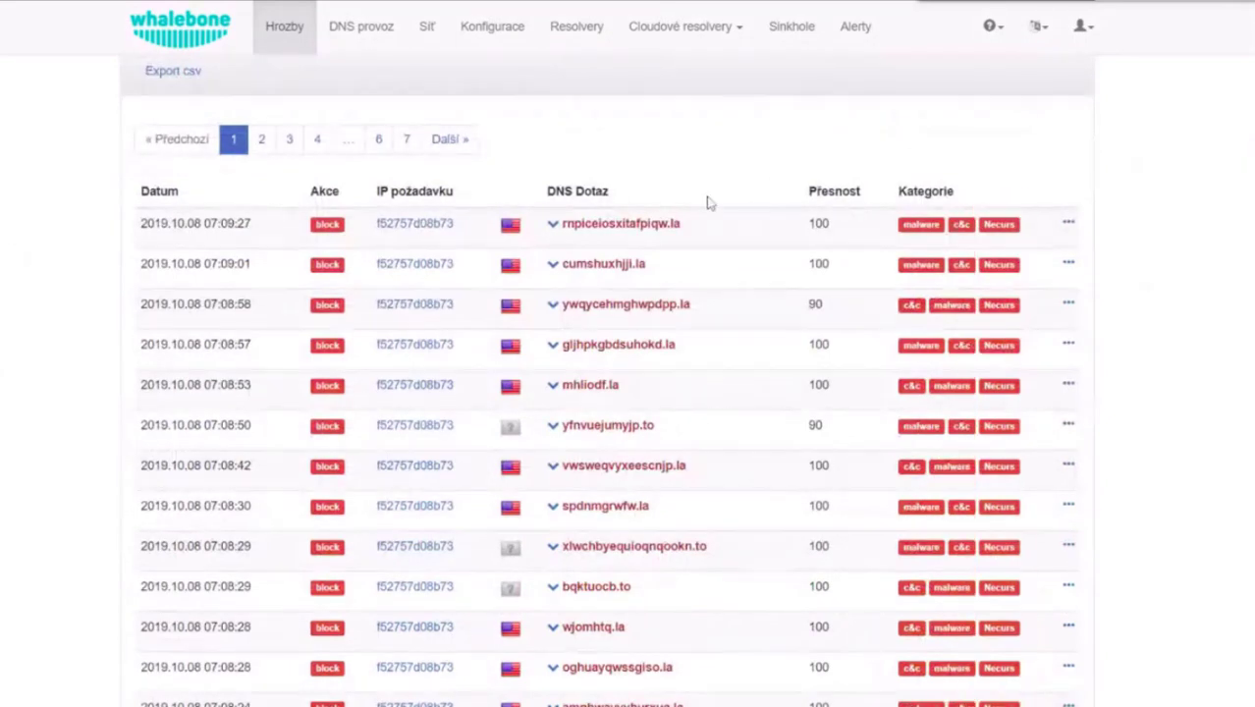
scroll(707, 202, down, 1)
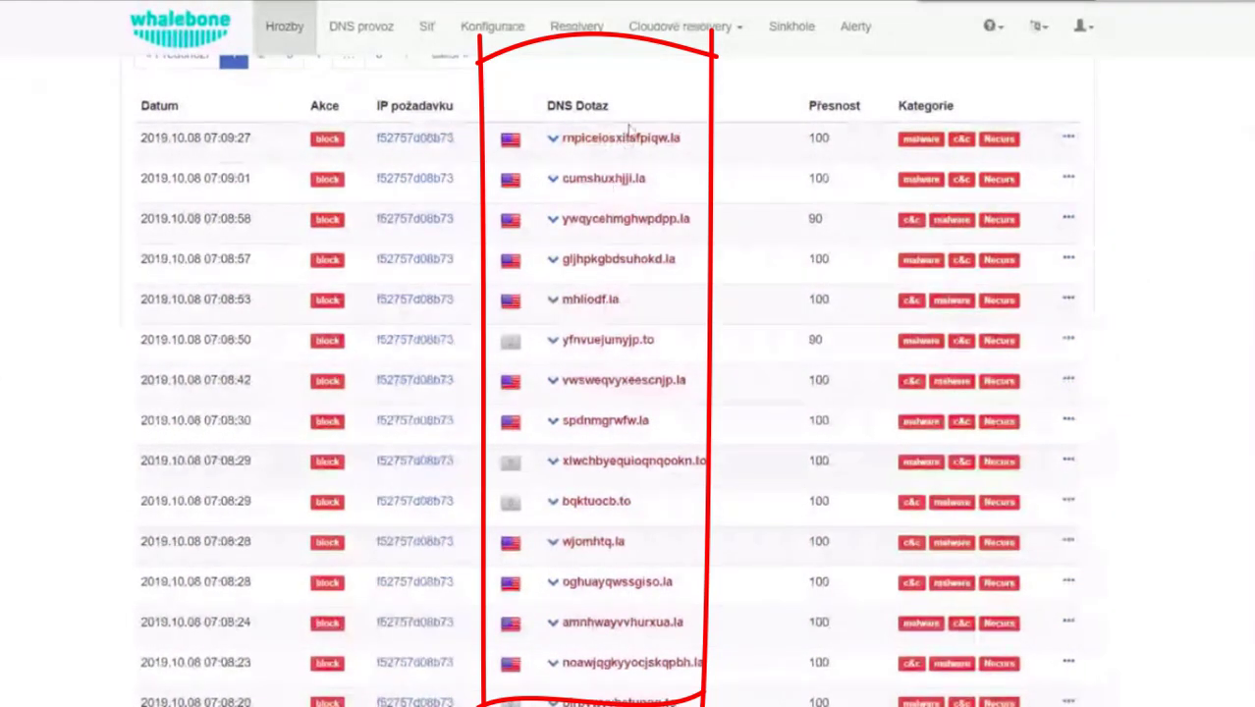
scroll(609, 137, down, 3)
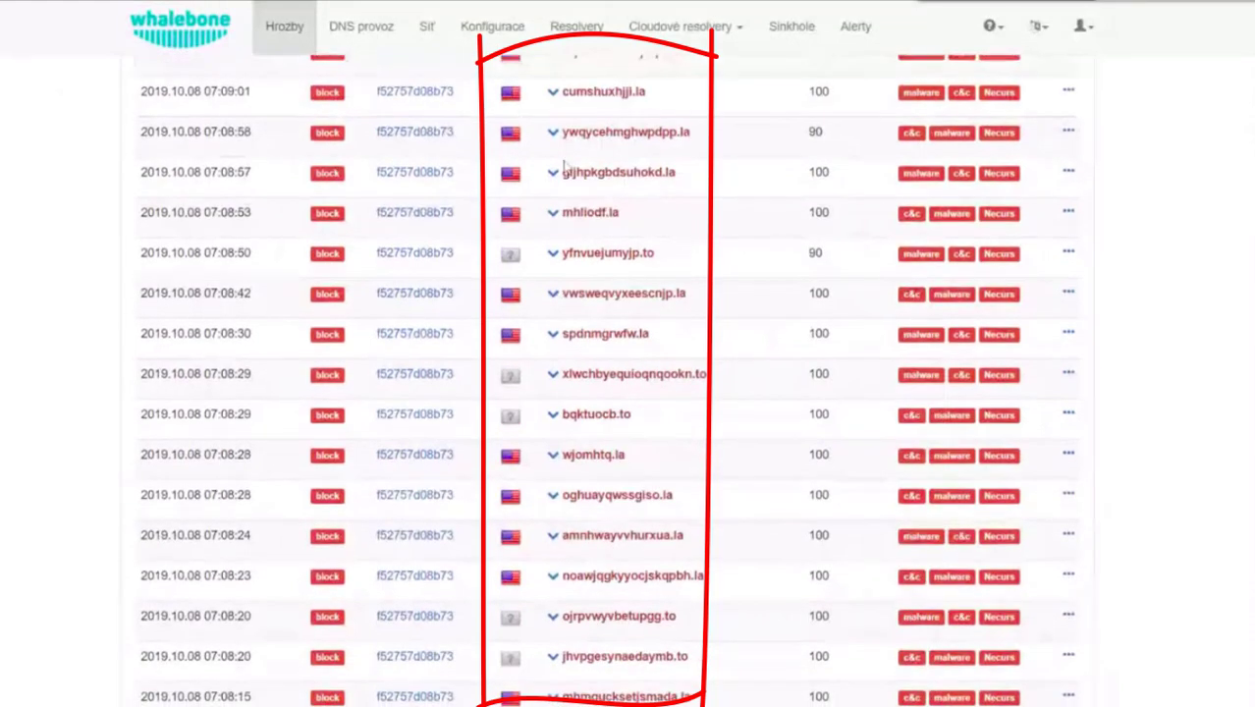
scroll(565, 165, down, 8)
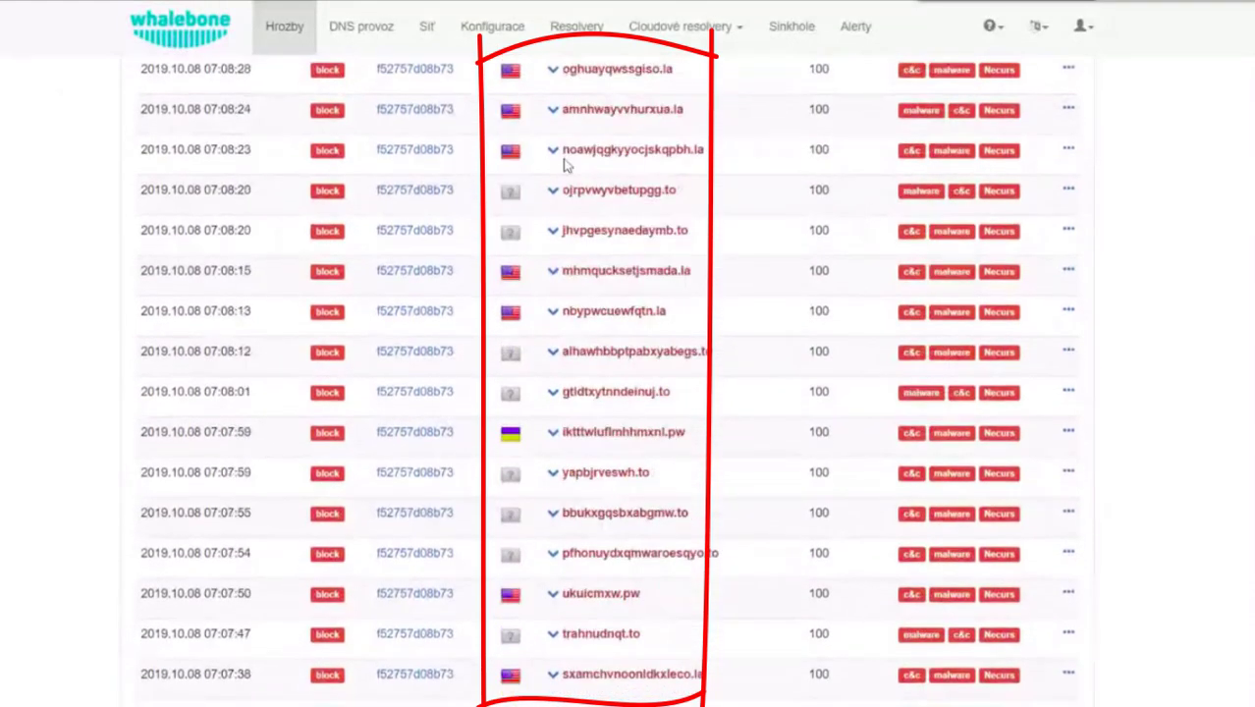
scroll(565, 165, down, 10)
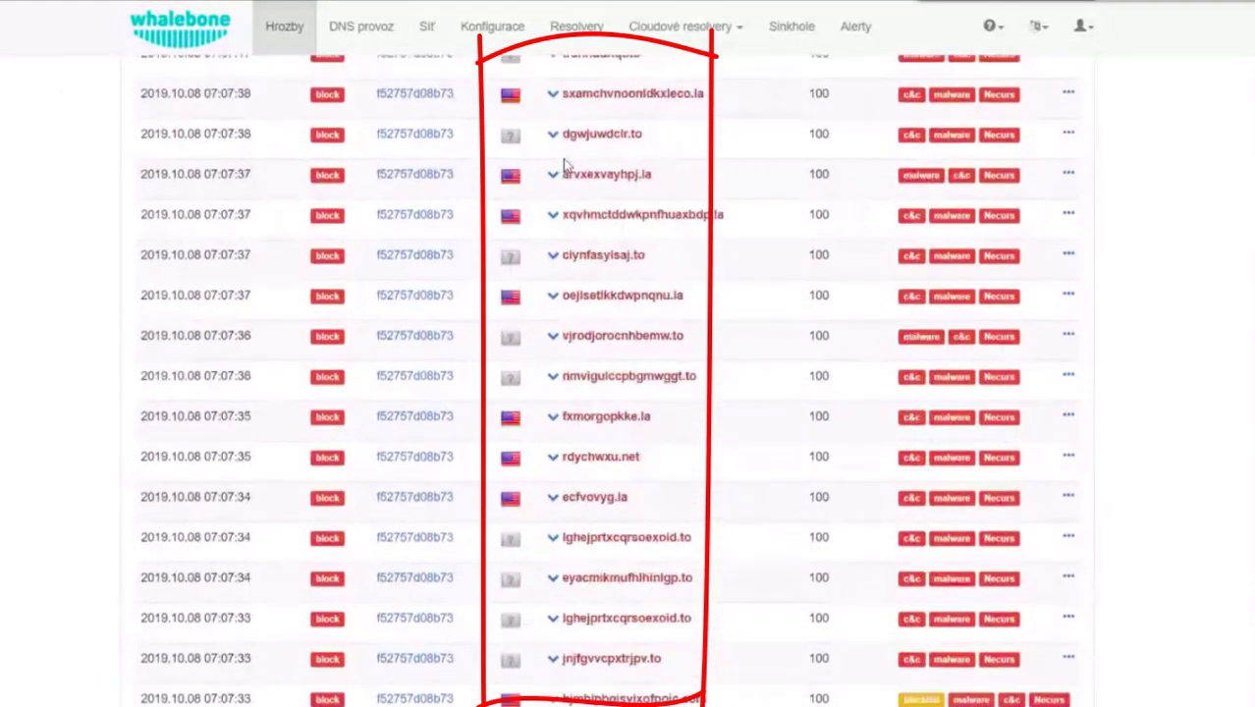
scroll(565, 165, down, 5)
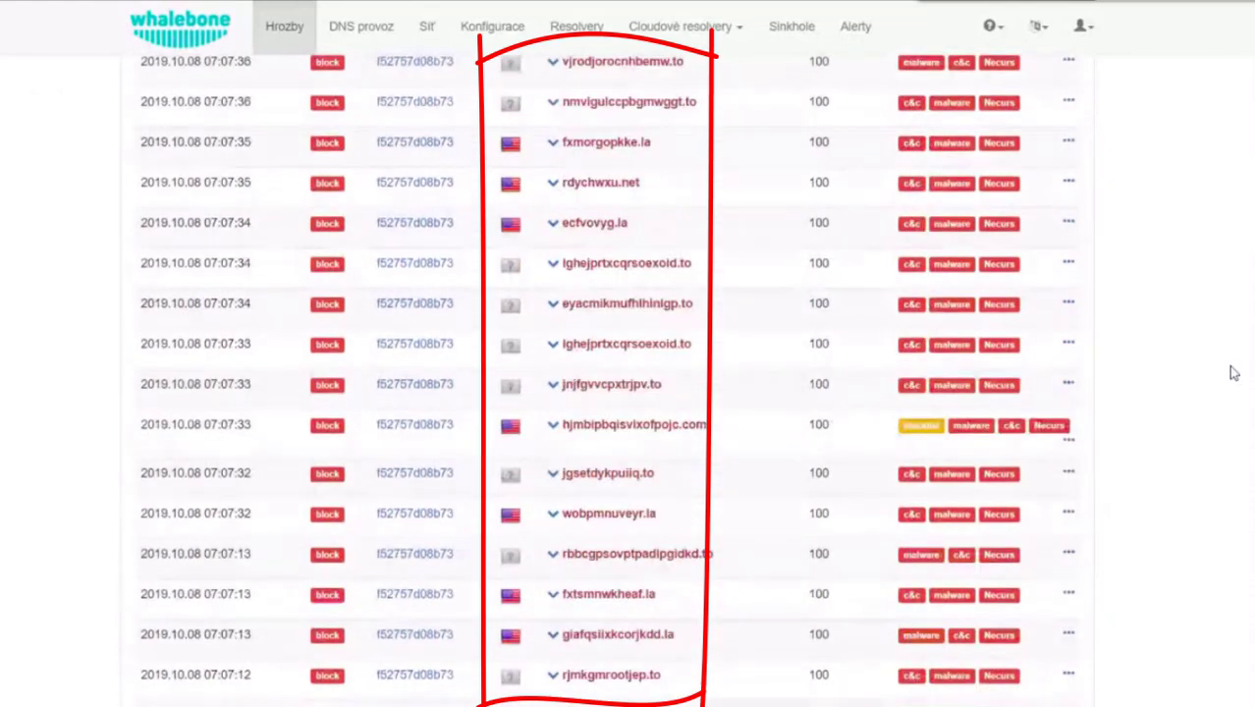
scroll(1251, 493, down, 20)
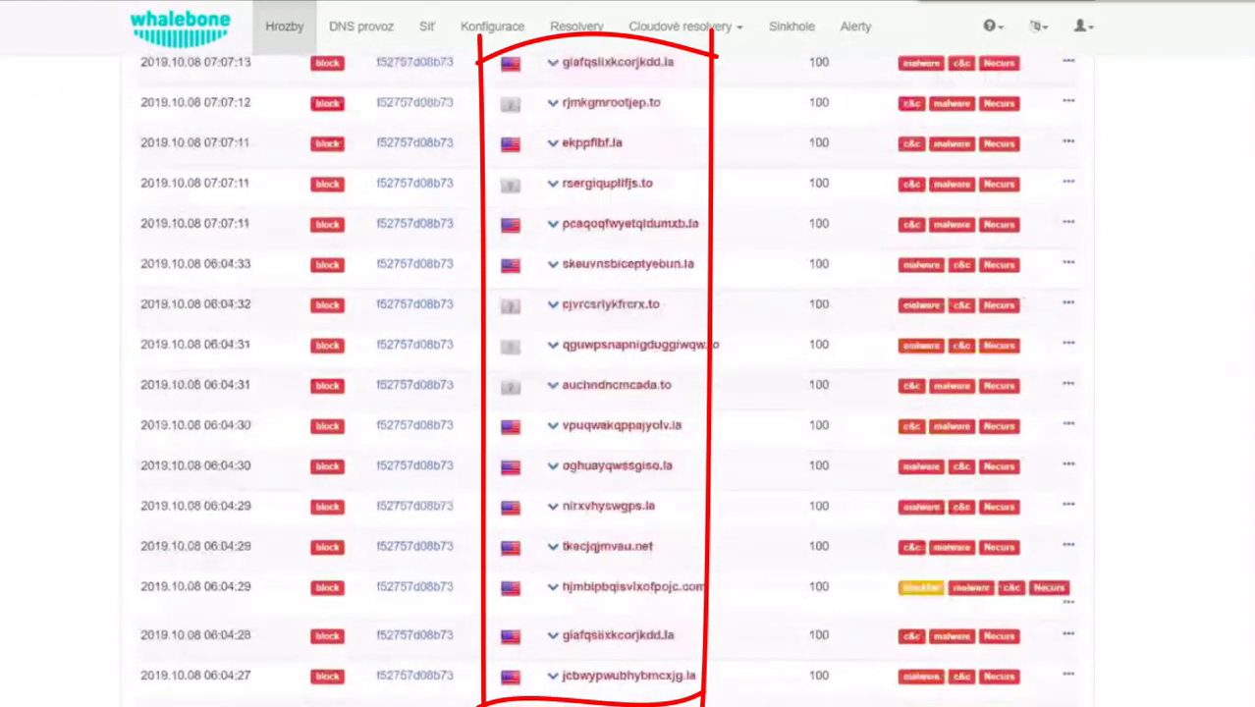
scroll(577, 376, up, 5)
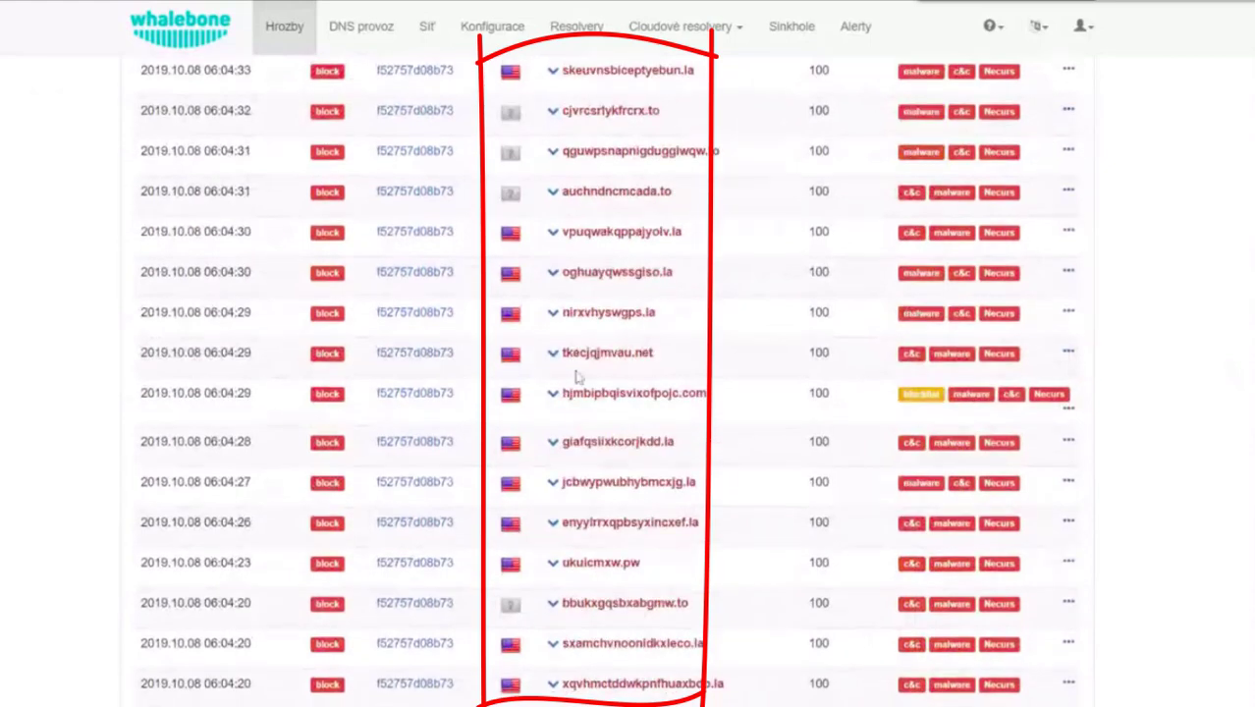
- Review the incident timeline, detection charts and blocked-query log for source IP f52757d08b73
scroll(578, 376, up, 17)
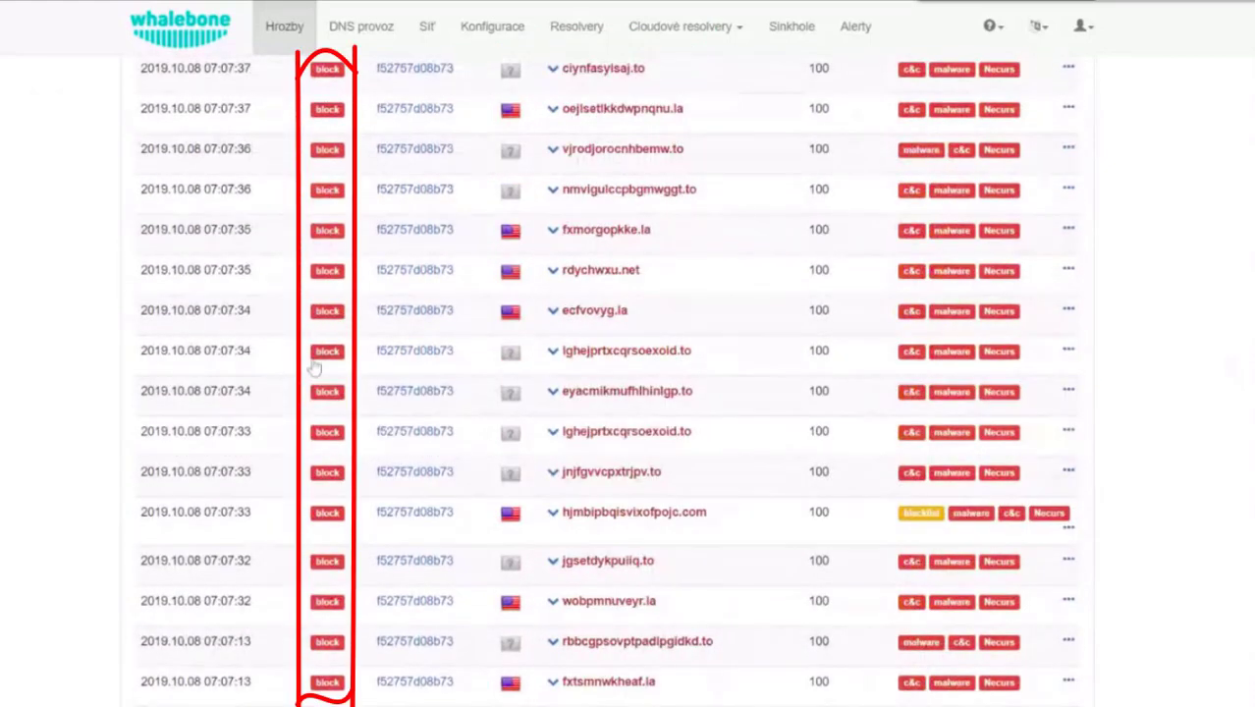
scroll(344, 417, up, 20)
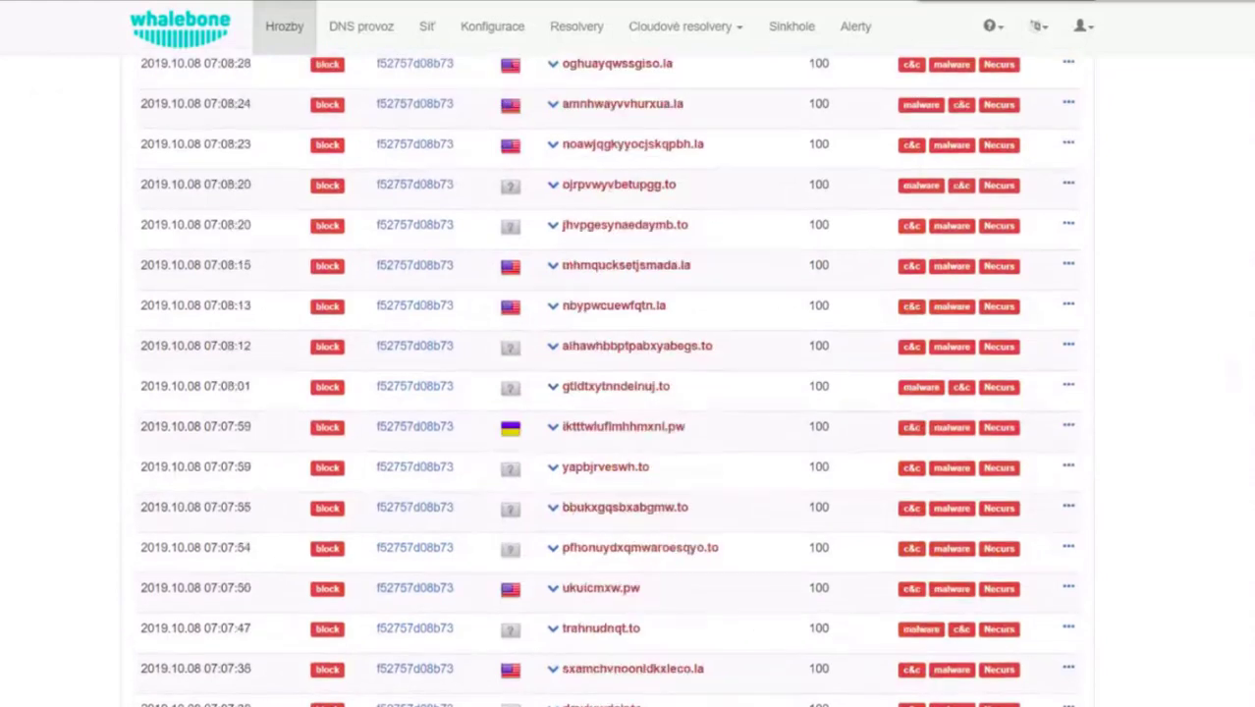
scroll(606, 381, up, 6)
scroll(605, 381, down, 1)
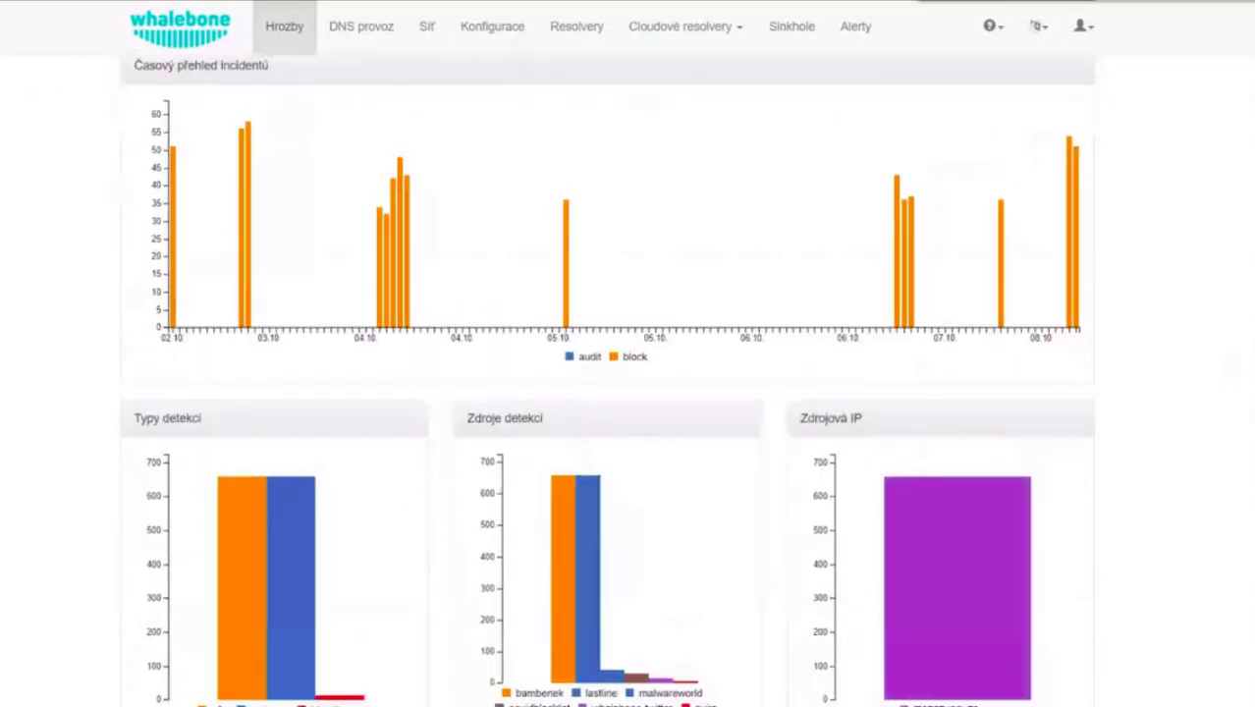
scroll(605, 381, up, 3)
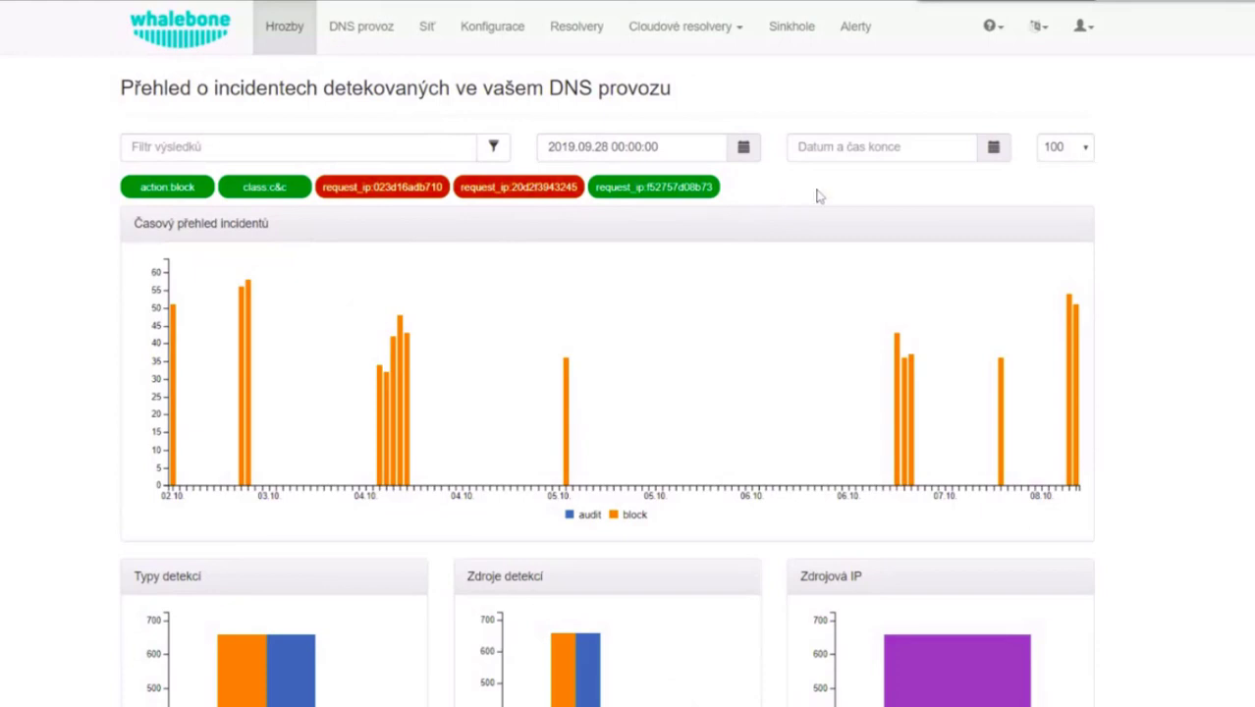
mouse_move(703, 202)
scroll(1234, 155, down, 5)
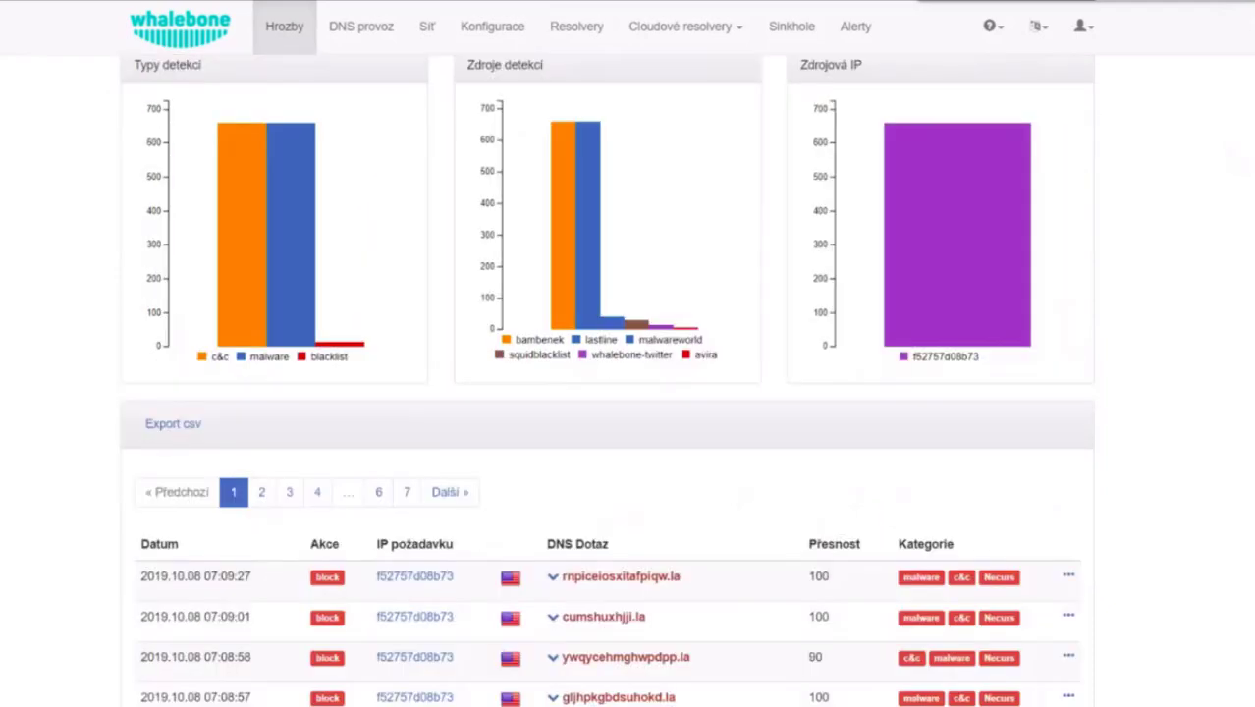
scroll(628, 393, down, 4)
scroll(628, 393, up, 9)
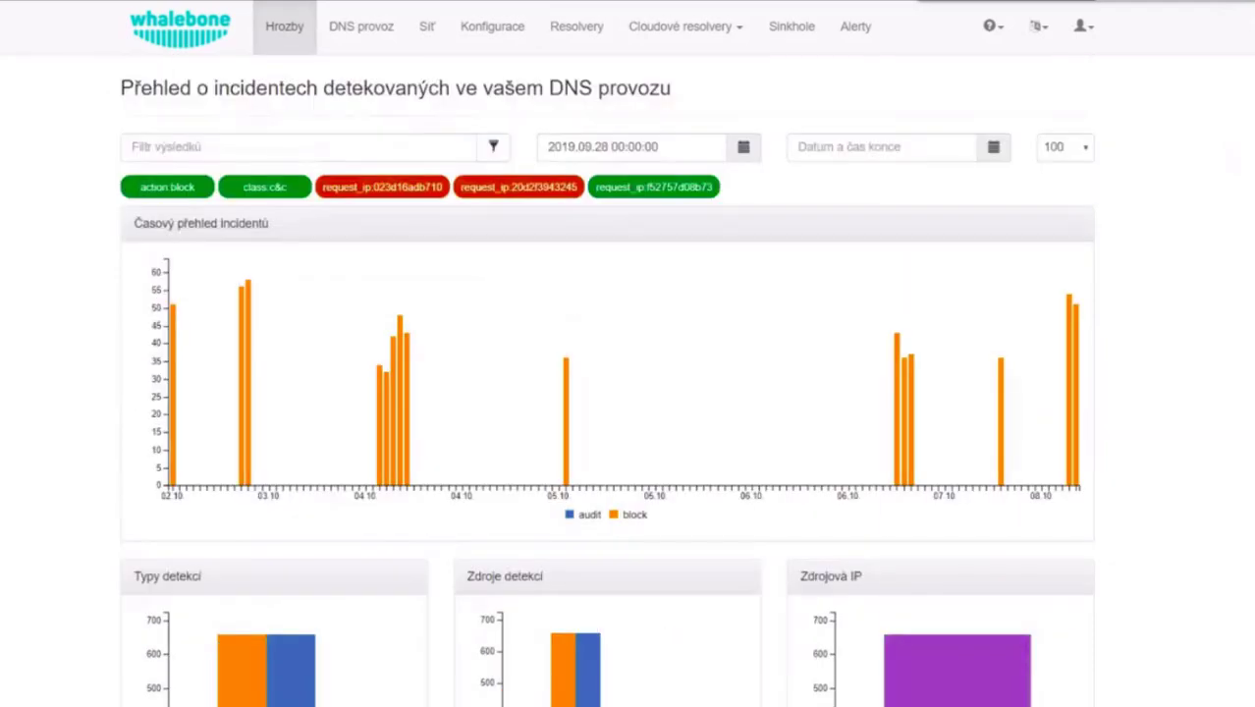
scroll(1223, 226, down, 7)
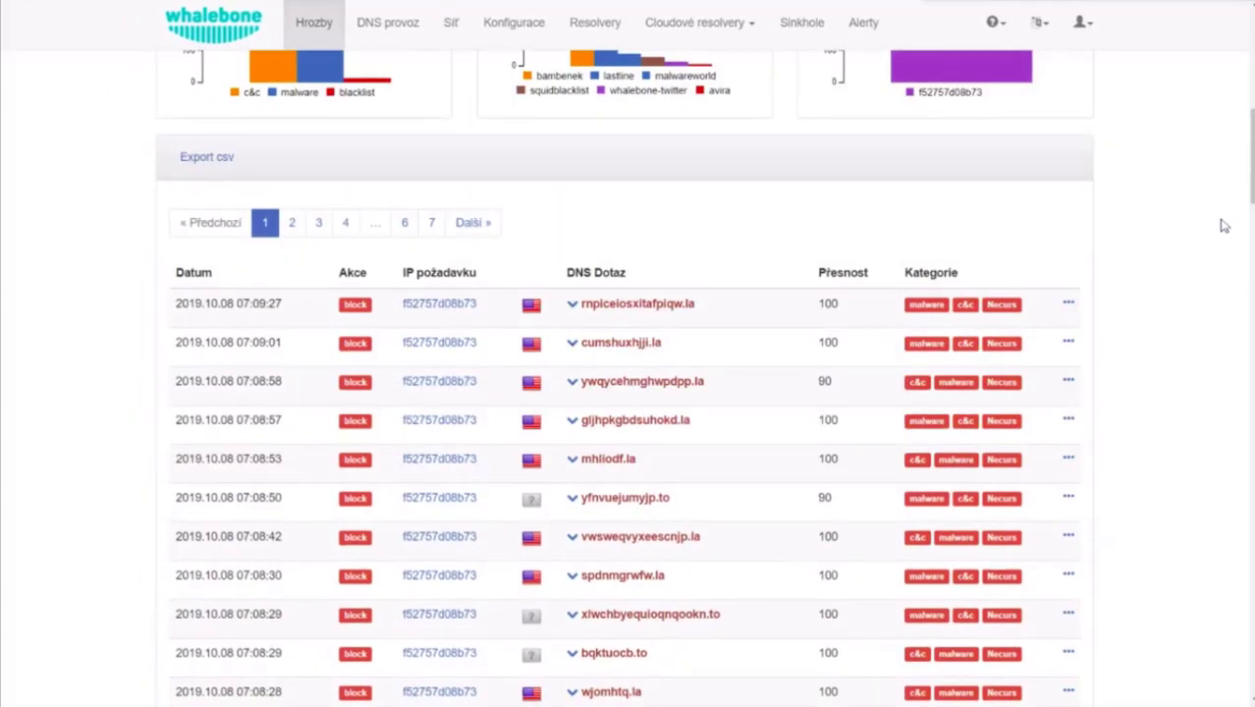
scroll(921, 295, down, 3)
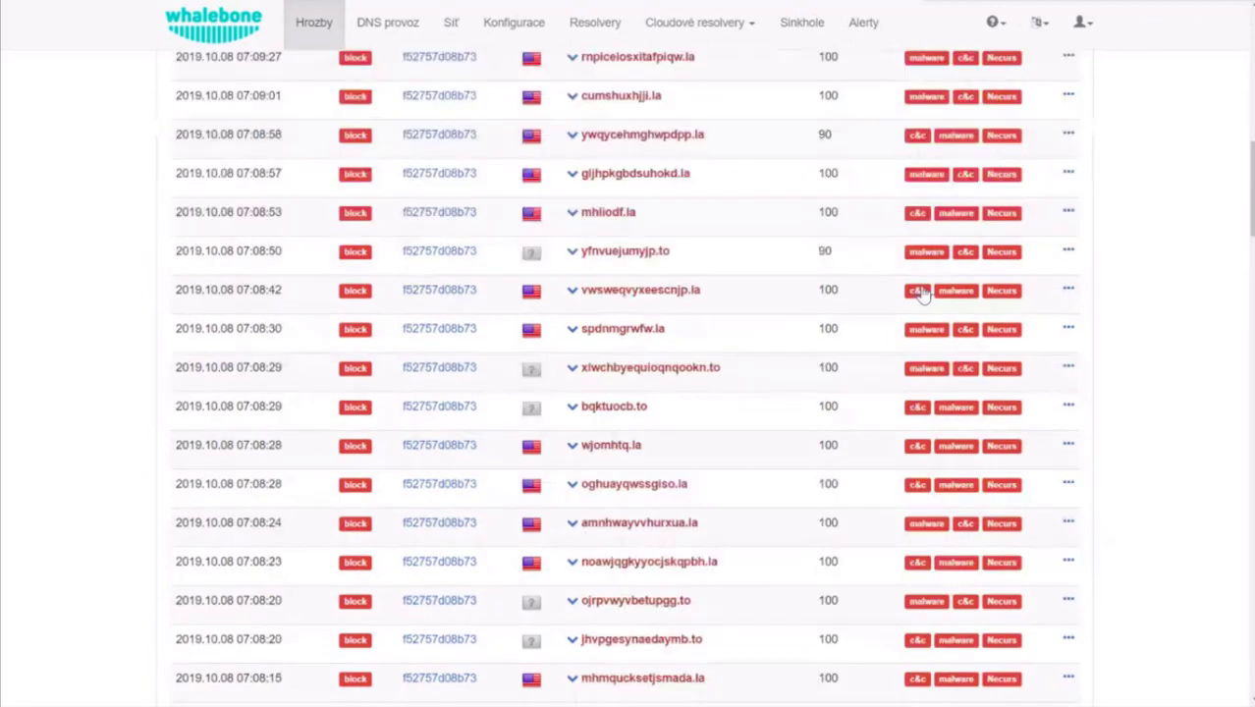
scroll(921, 294, up, 2)
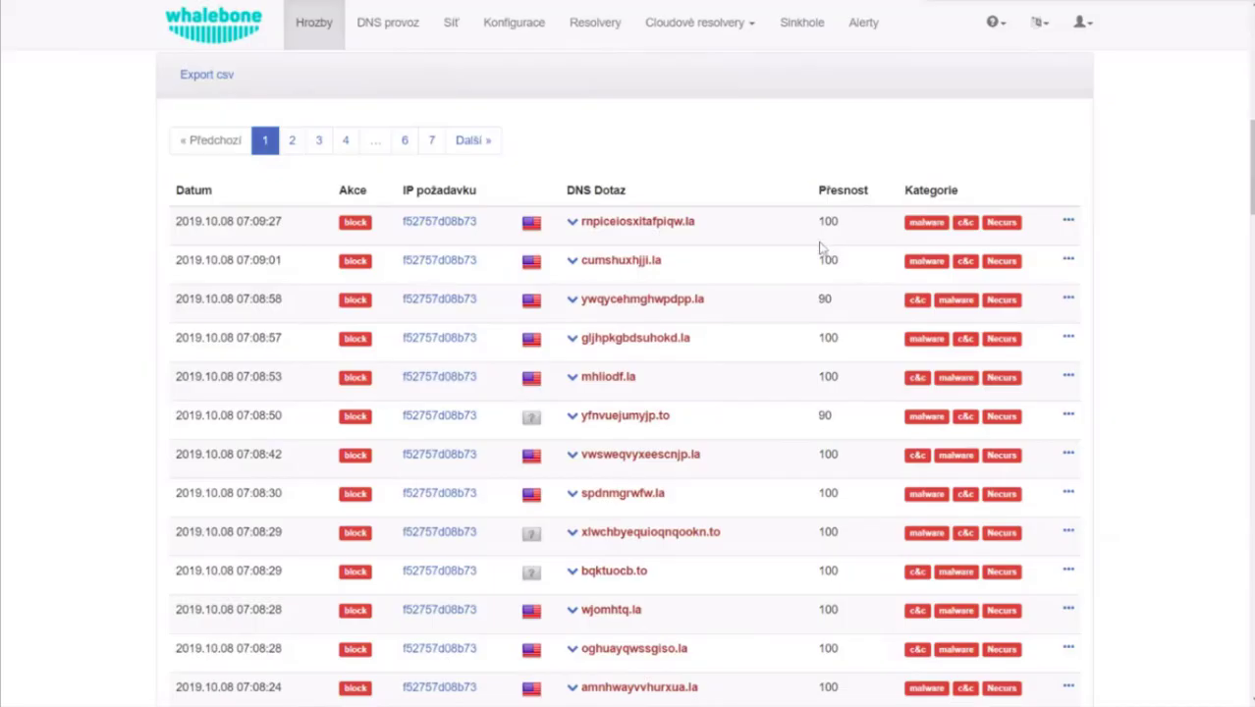
- Open the DNS traffic overview and filter the queries to type MX
scroll(1249, 185, up, 8)
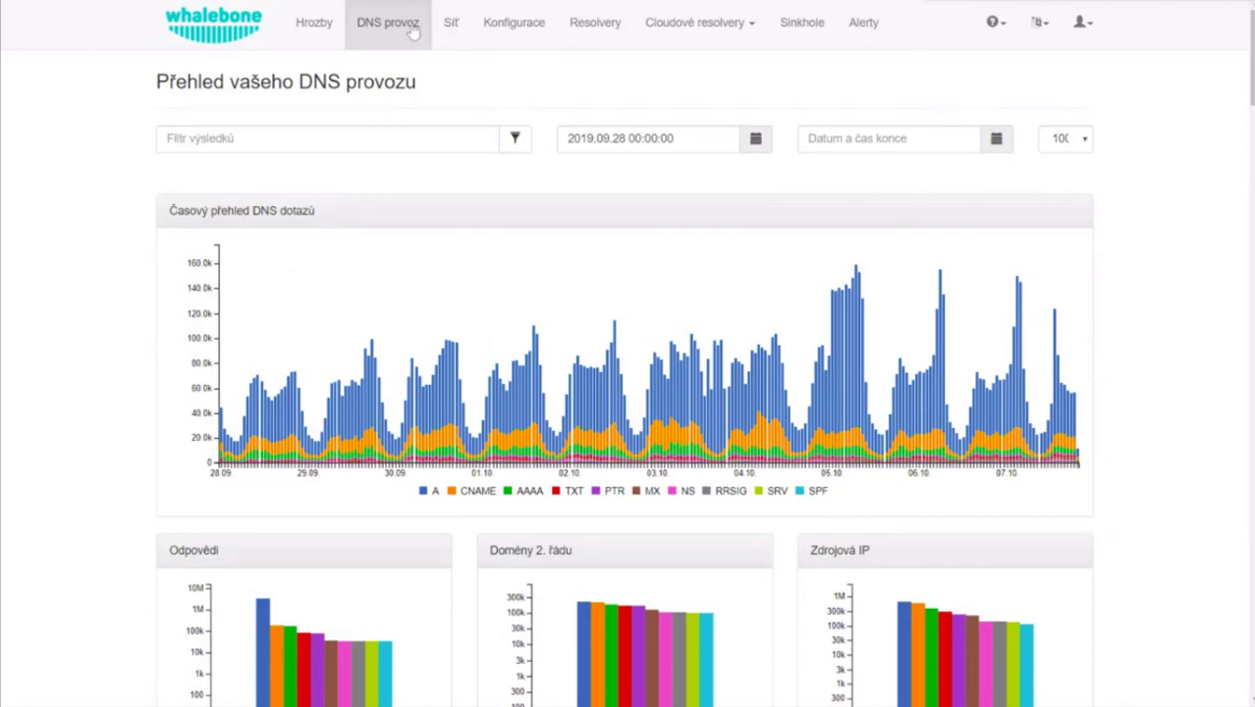
scroll(1139, 204, down, 1)
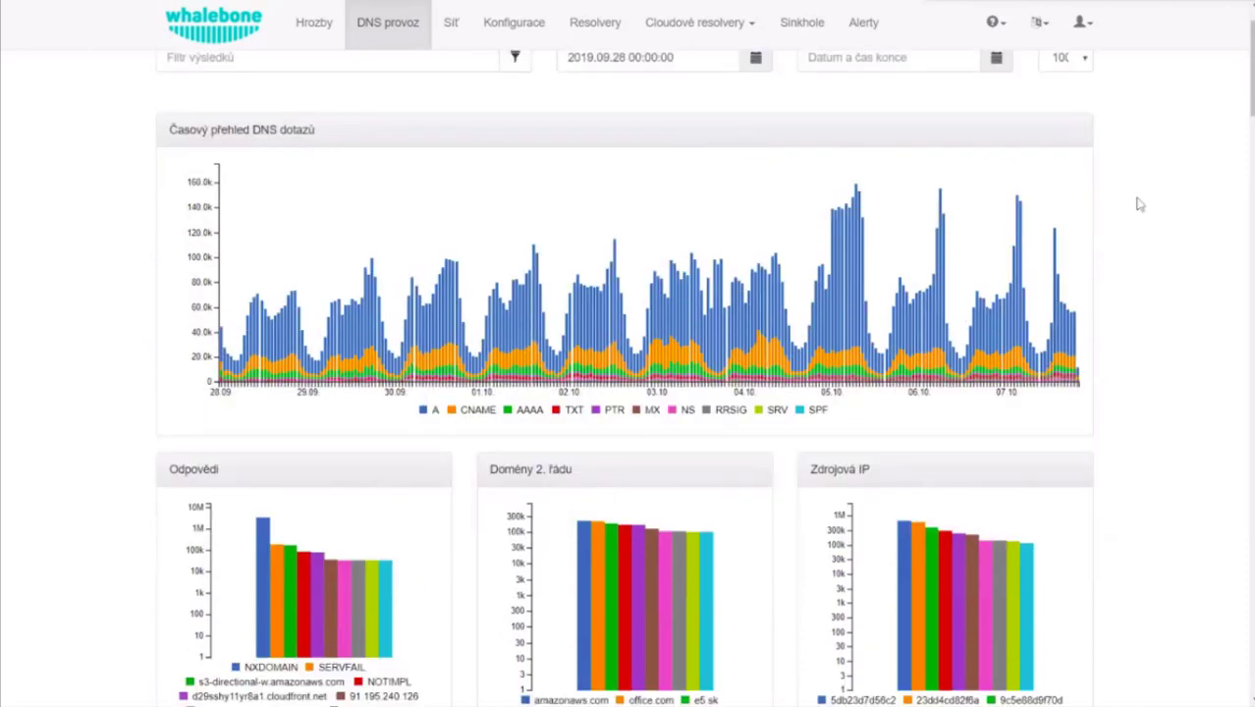
scroll(1138, 204, up, 1)
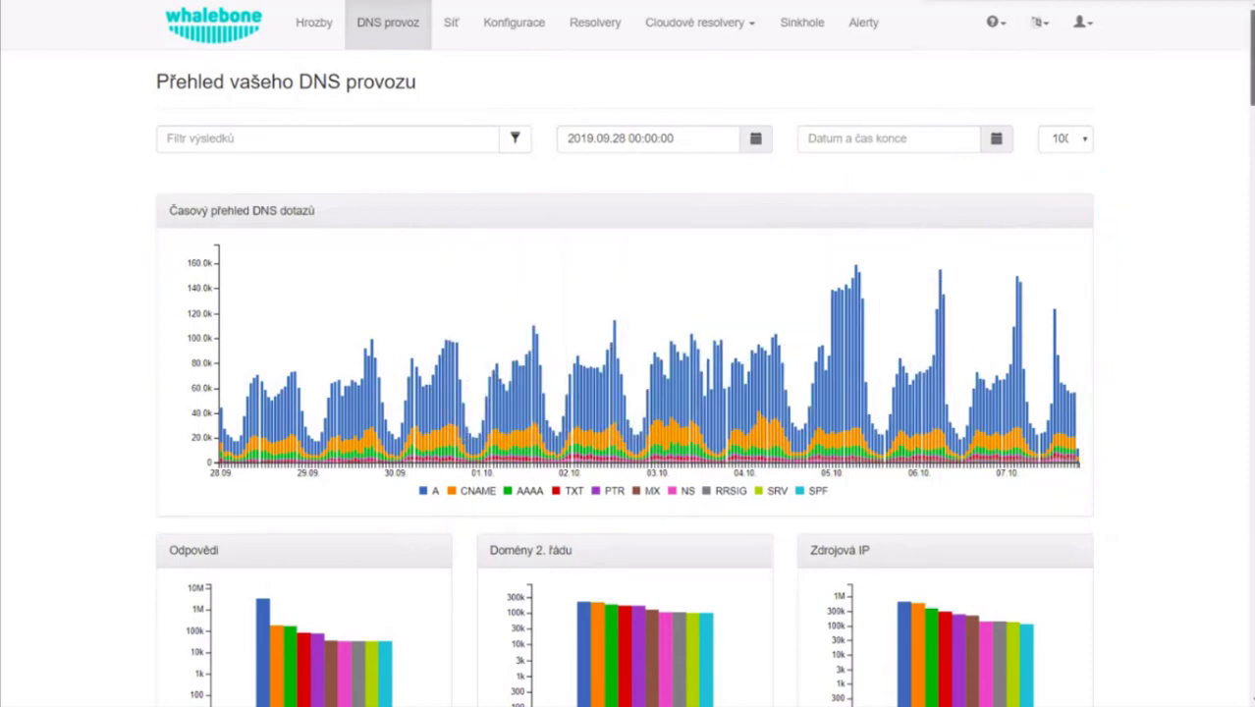
scroll(625, 412, down, 1)
scroll(625, 413, up, 1)
click(517, 139)
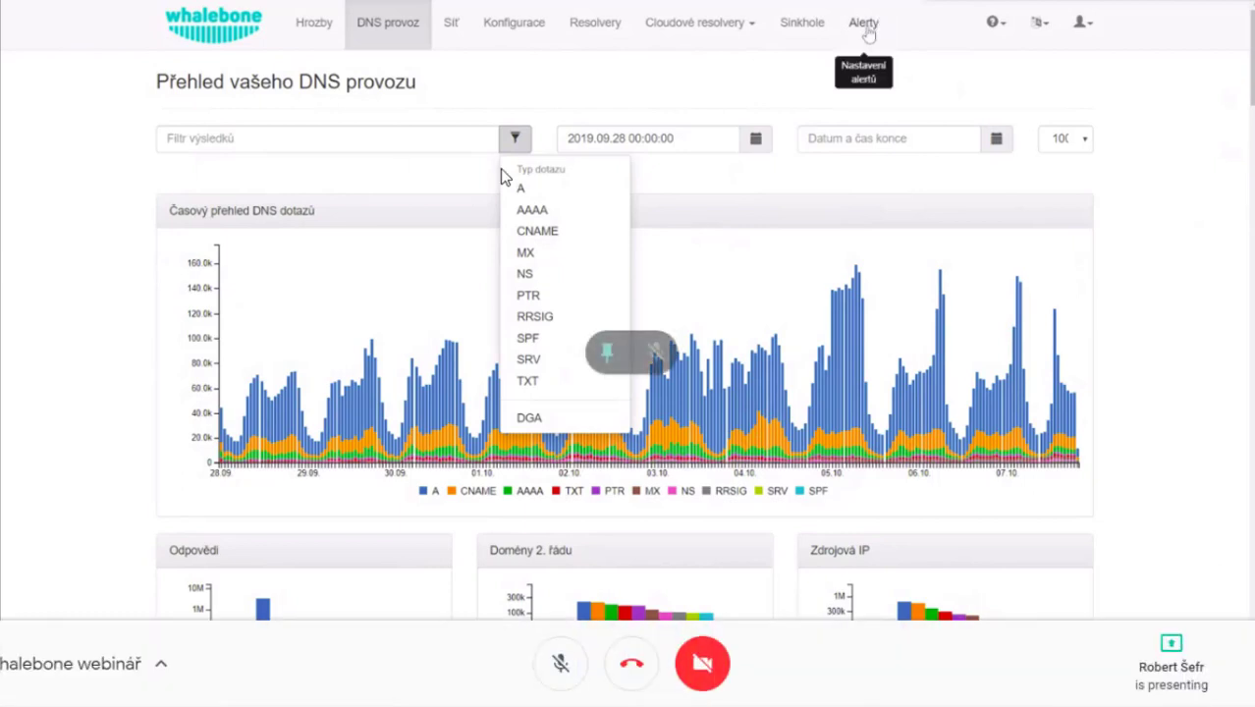
mouse_move(493, 235)
mouse_down()
mouse_move(595, 267)
mouse_move(493, 237)
mouse_up()
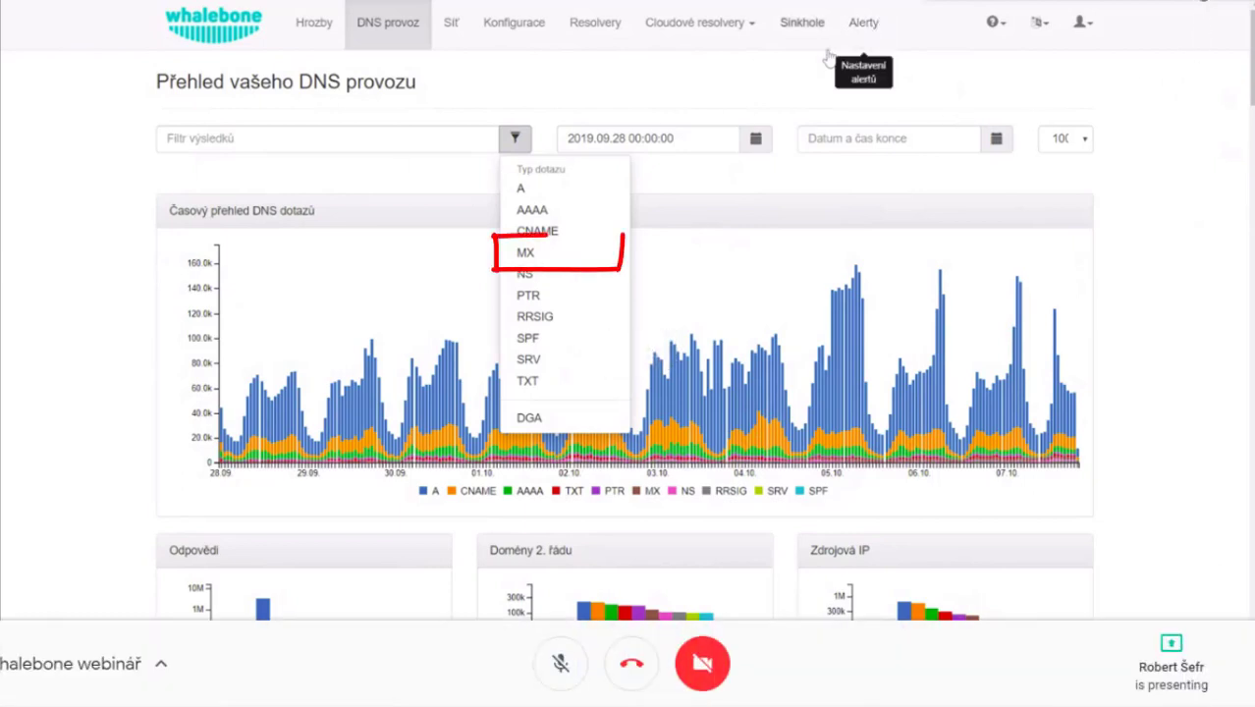
click(538, 260)
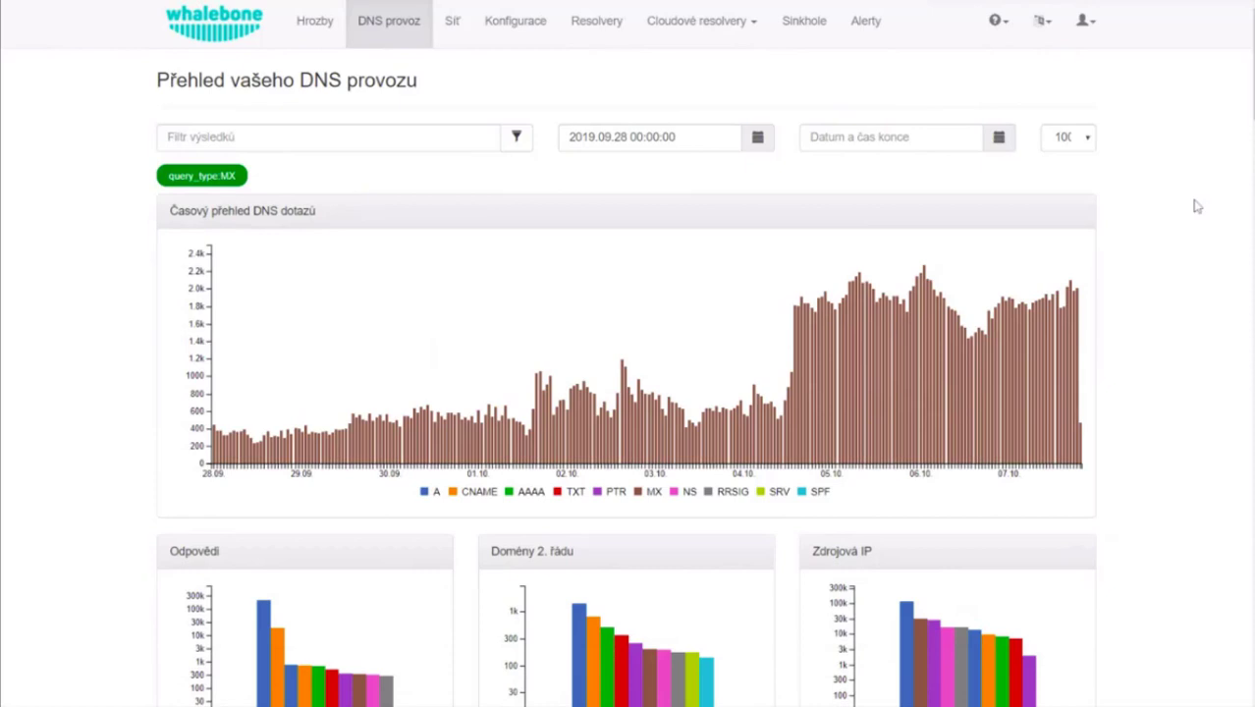
- Narrow the MX queries to source IP 5db23d7d56c2, the most active one in the source IP chart
scroll(351, 185, down, 2)
scroll(958, 339, down, 1)
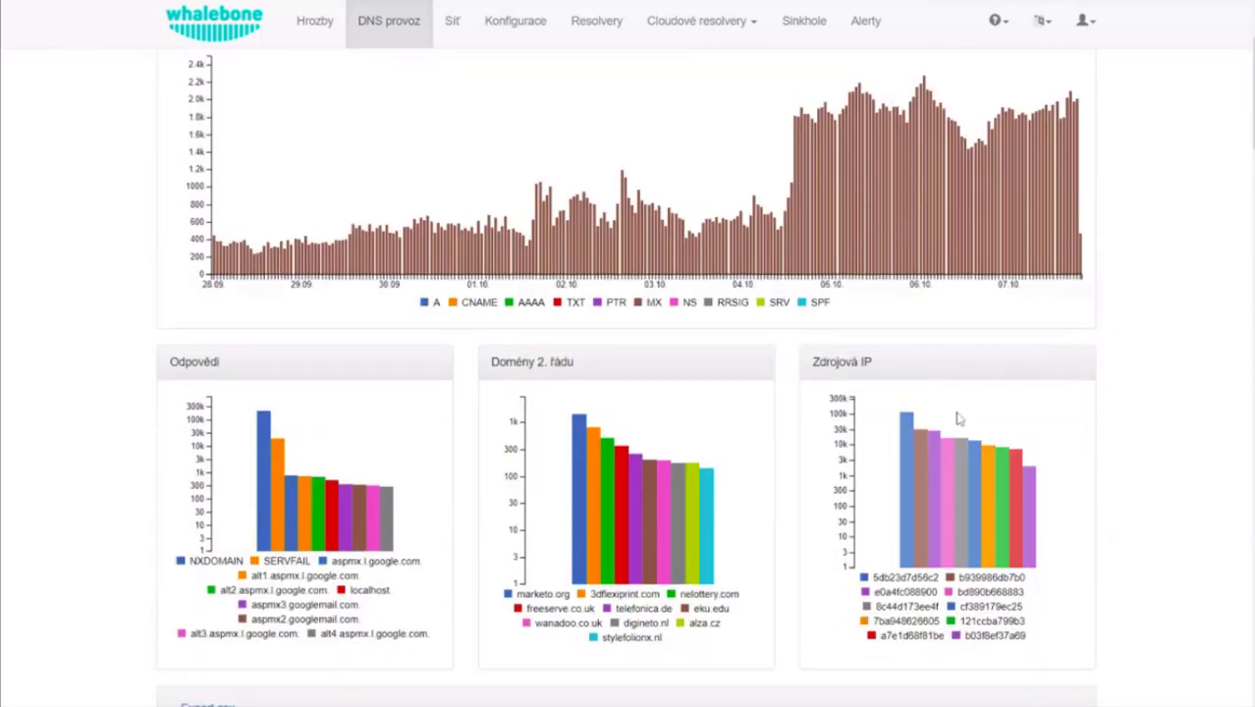
mouse_move(910, 450)
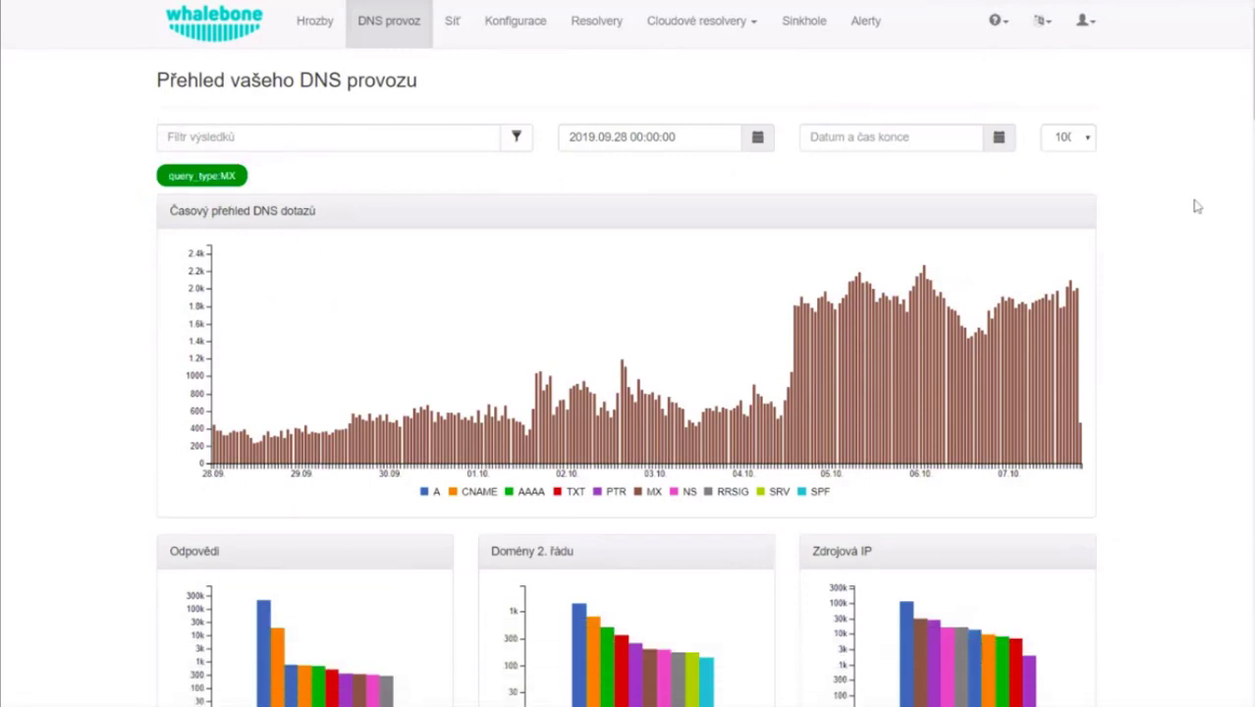
drag(1252, 59, 1251, 82)
scroll(958, 414, down, 1)
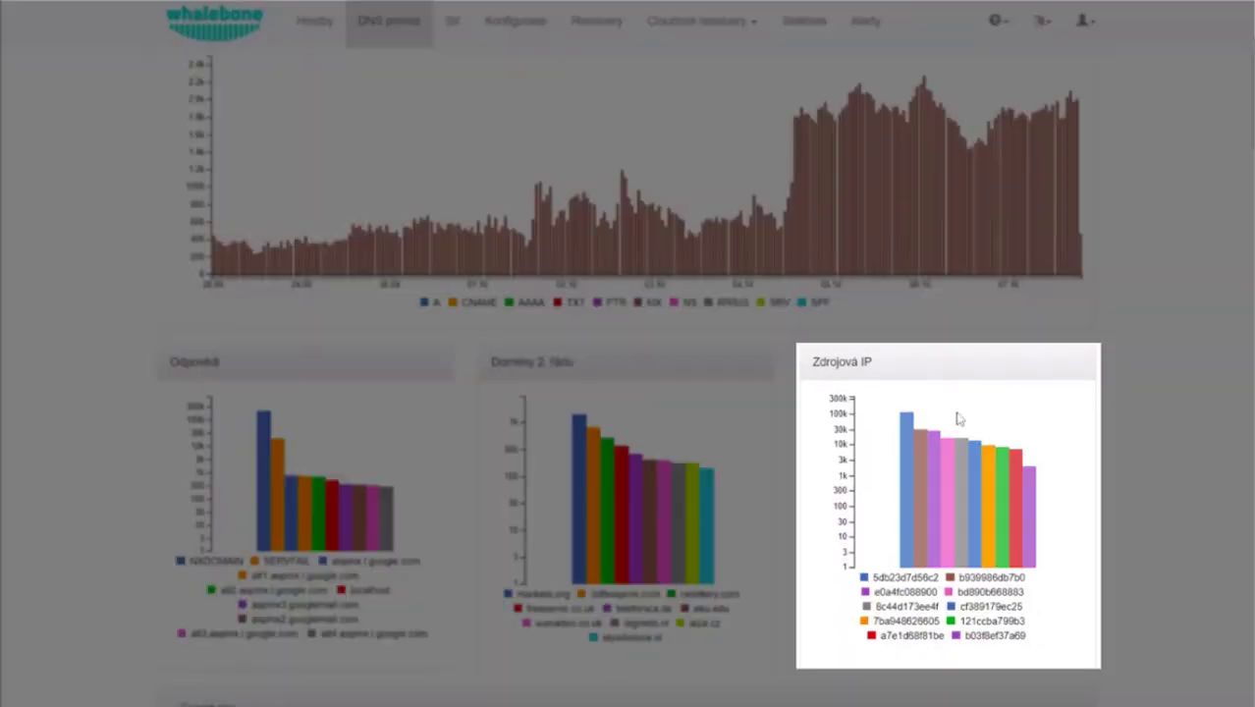
mouse_move(940, 477)
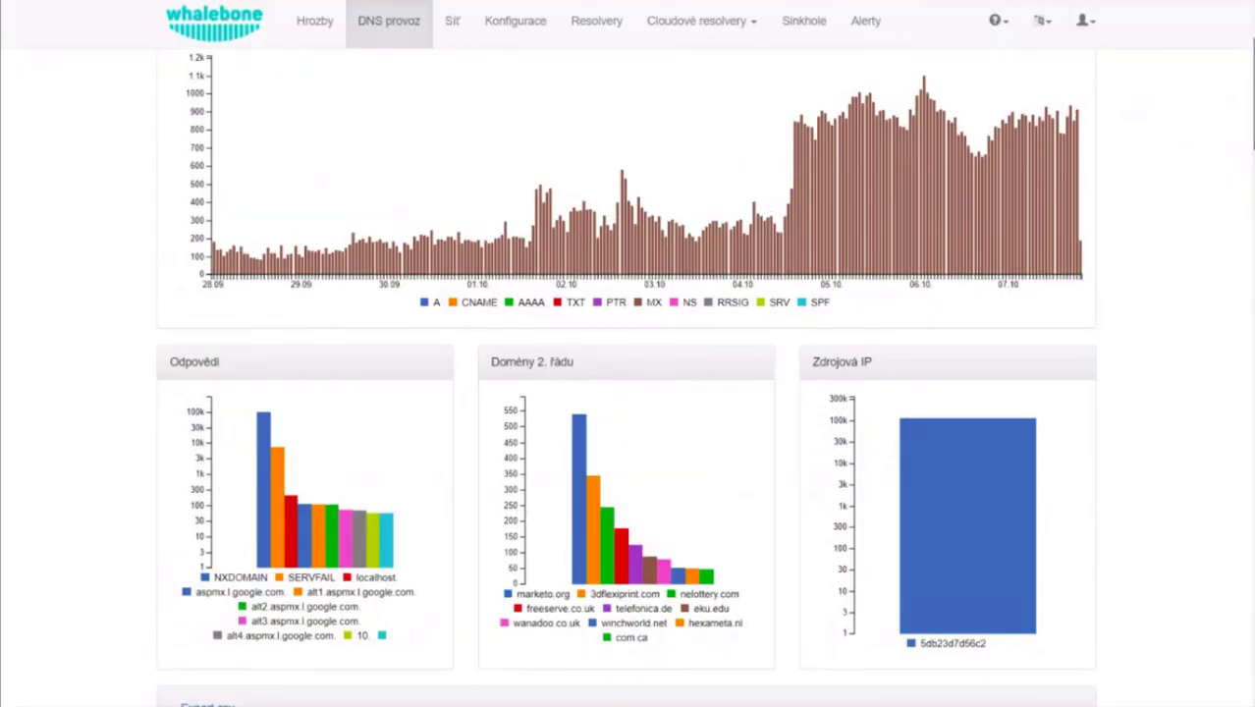
- Examine the MX query timeline and the second-level domain chart for source IP 5db23d7d56c2
scroll(626, 373, down, 1)
scroll(1243, 94, up, 3)
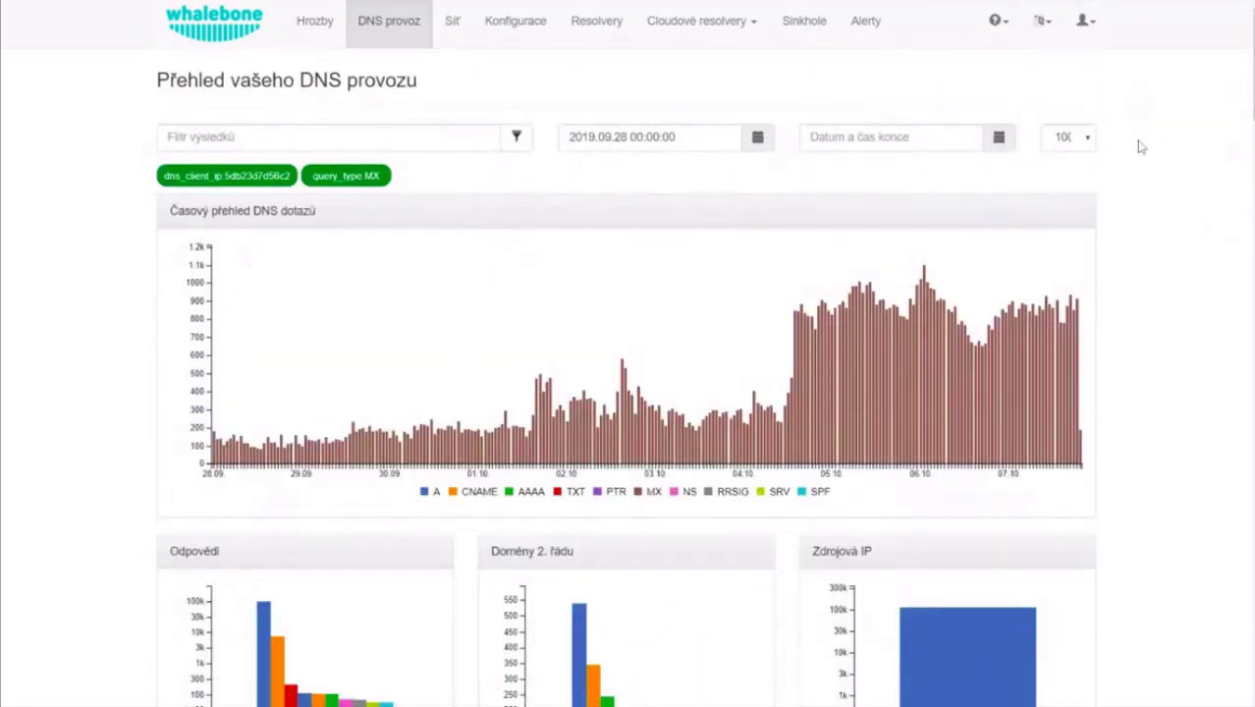
scroll(1067, 395, down, 1)
scroll(1067, 395, down, 3)
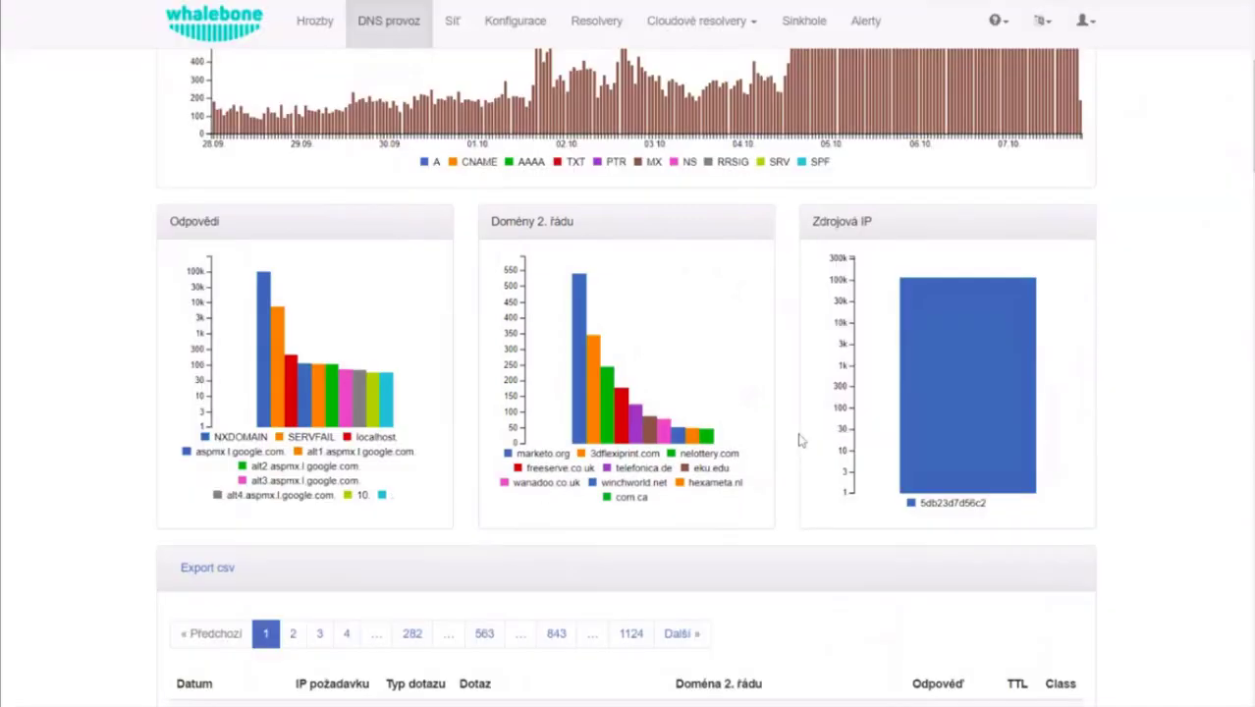
scroll(775, 400, down, 1)
scroll(775, 401, up, 4)
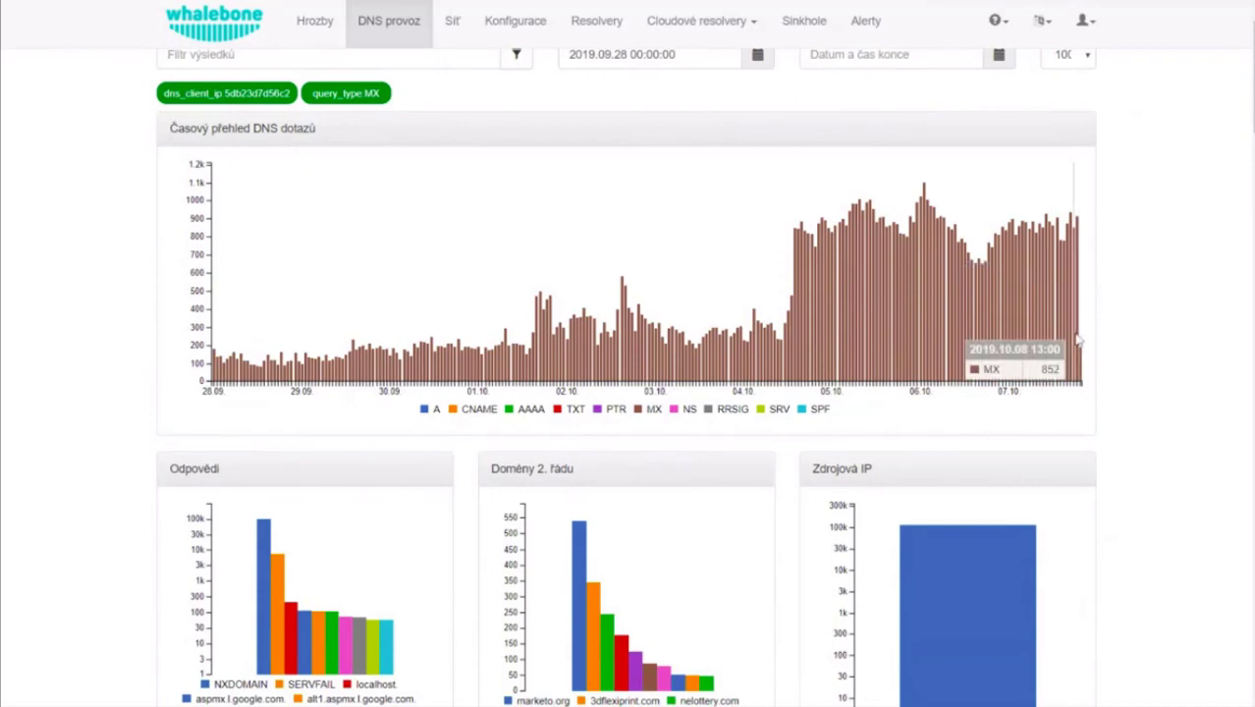
scroll(1154, 284, down, 1)
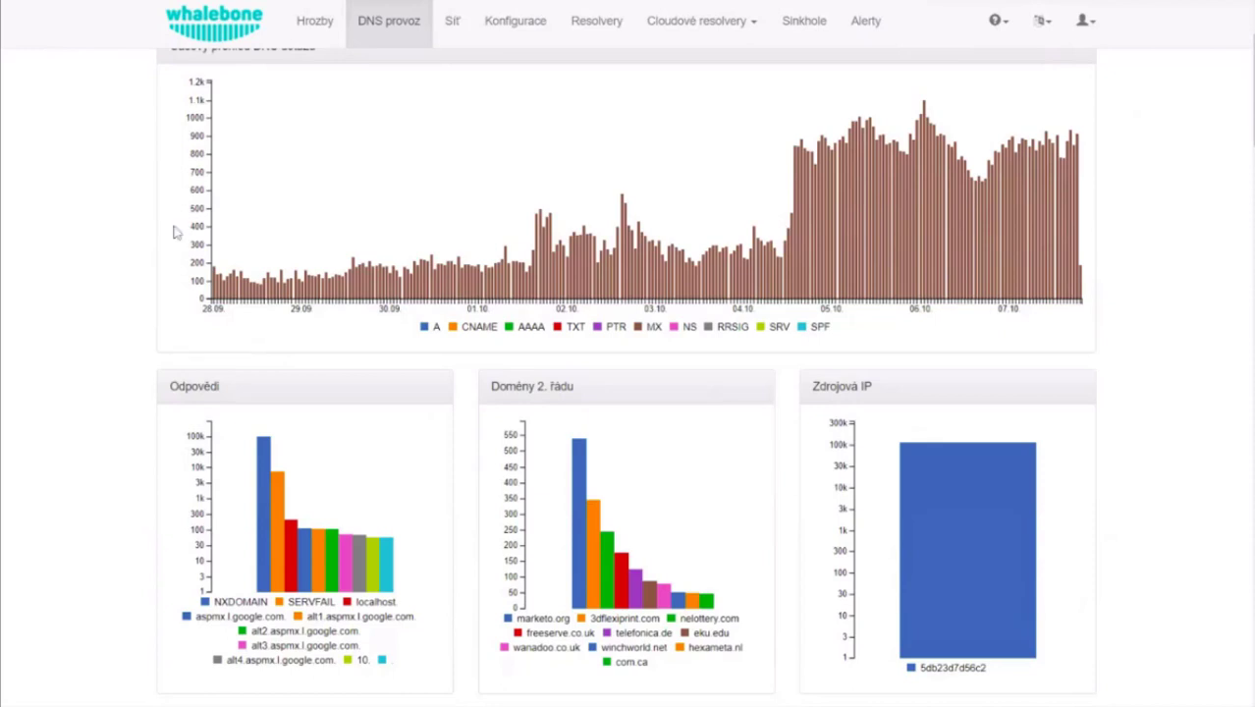
scroll(6, 179, down, 1)
scroll(28, 176, up, 1)
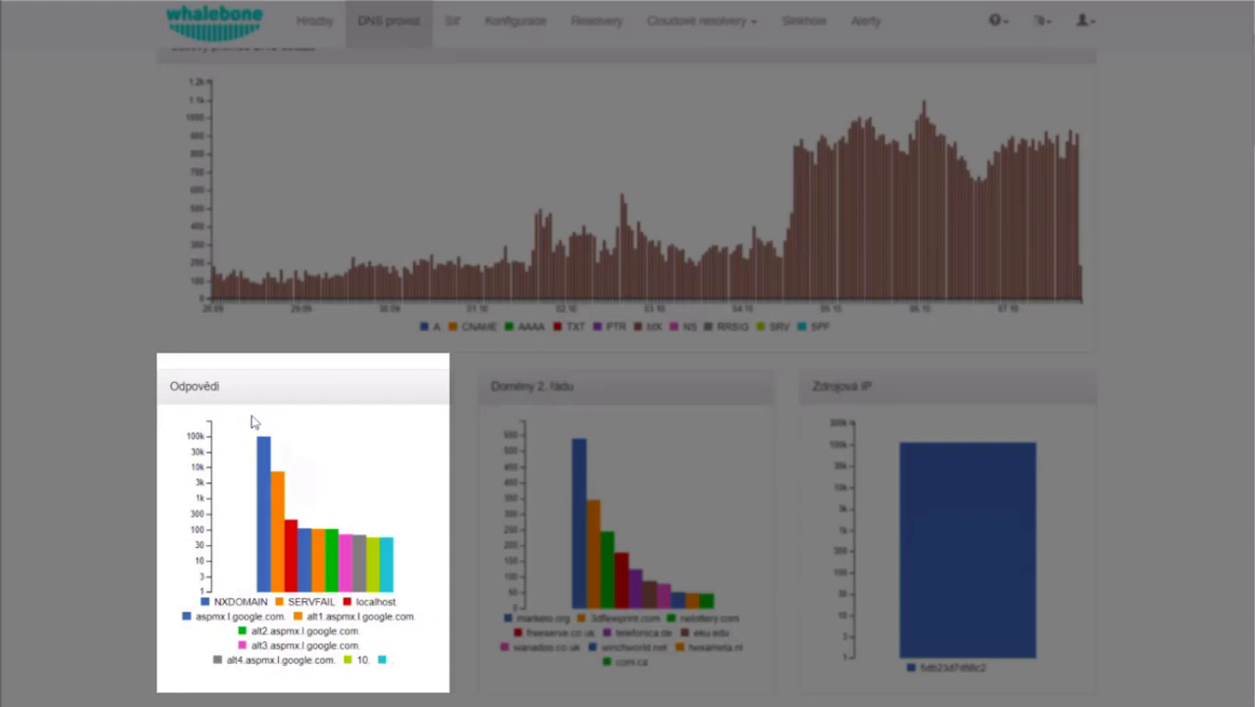
- Check how many responses to the filtered MX queries are NXDOMAIN and SERVFAIL, and compare them with the query timeline
mouse_move(263, 462)
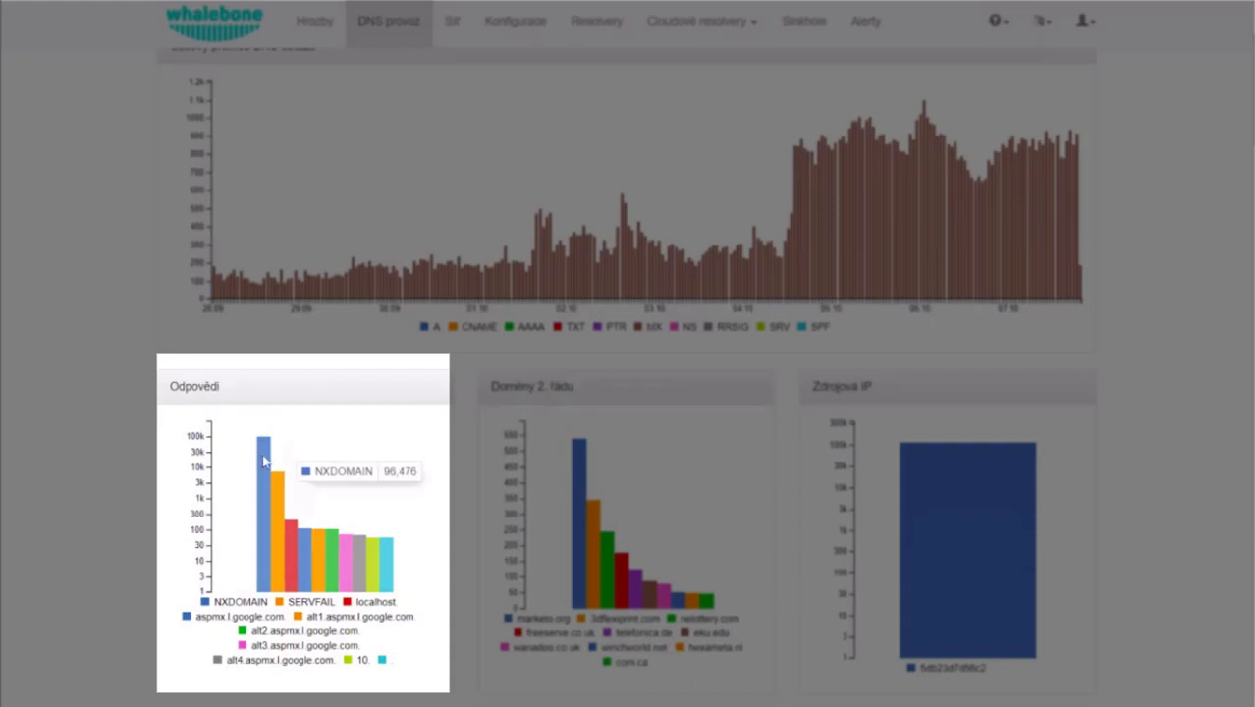
mouse_move(284, 496)
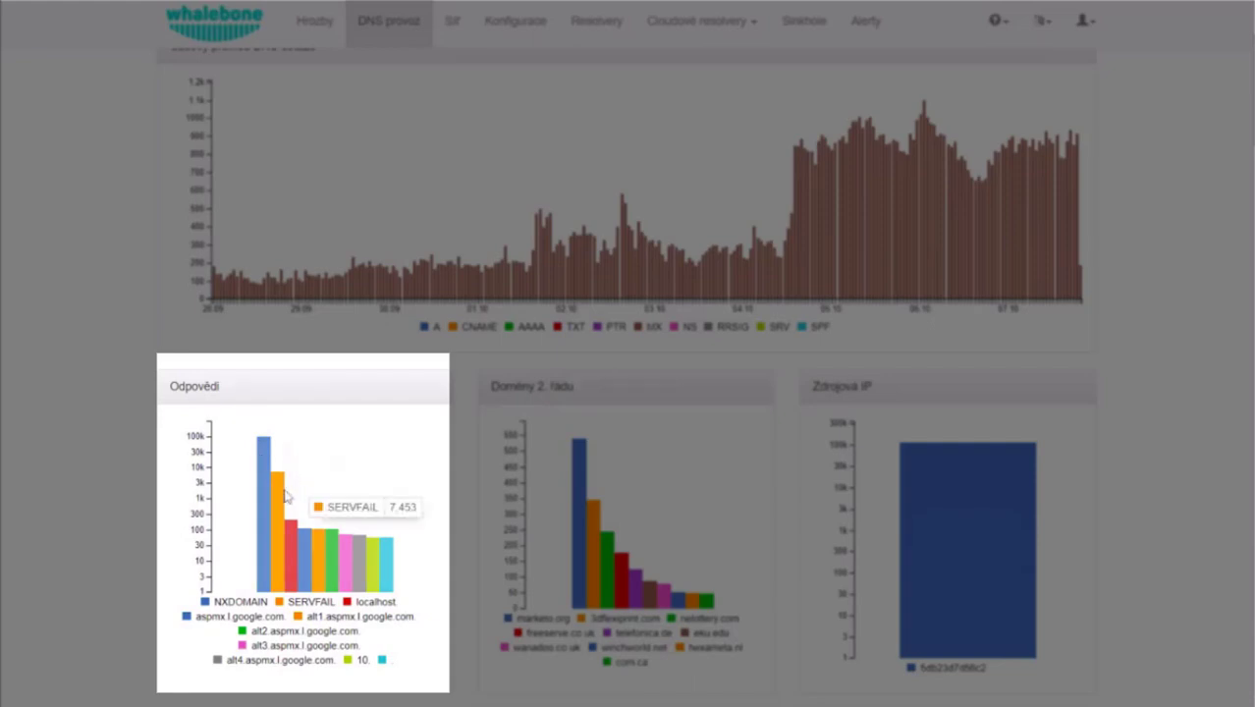
double_click(212, 386)
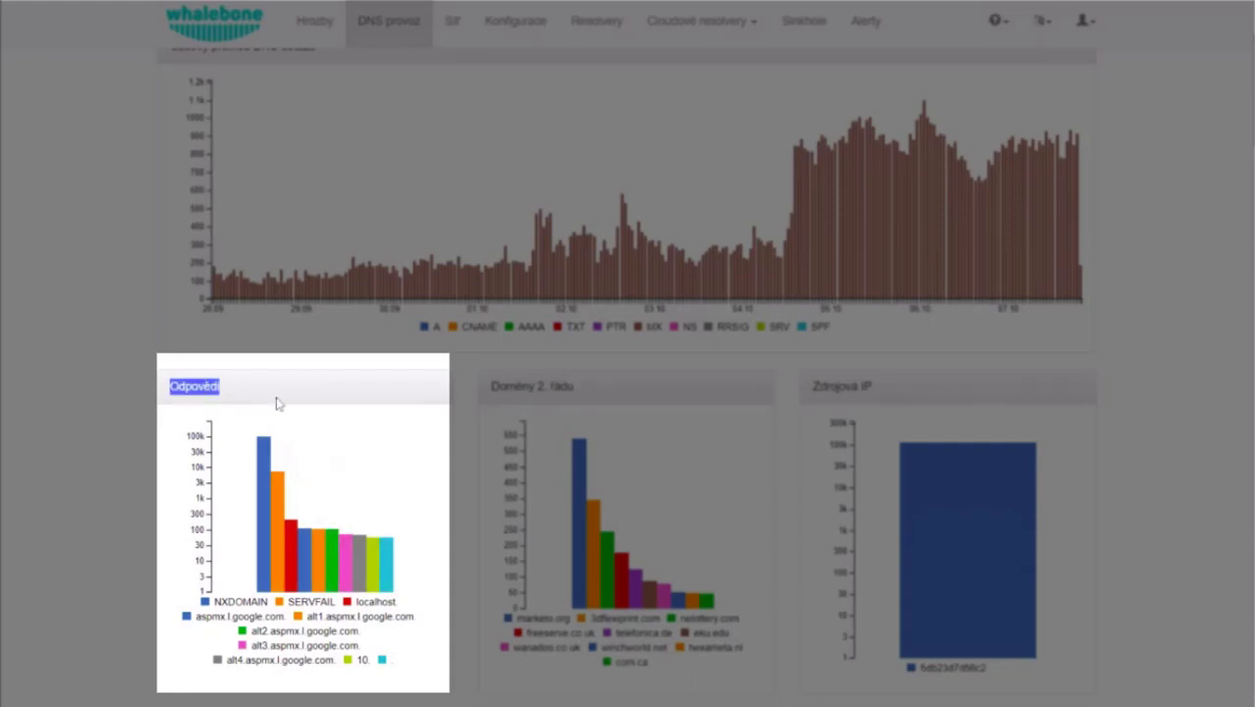
click(245, 389)
double_click(245, 389)
mouse_move(260, 485)
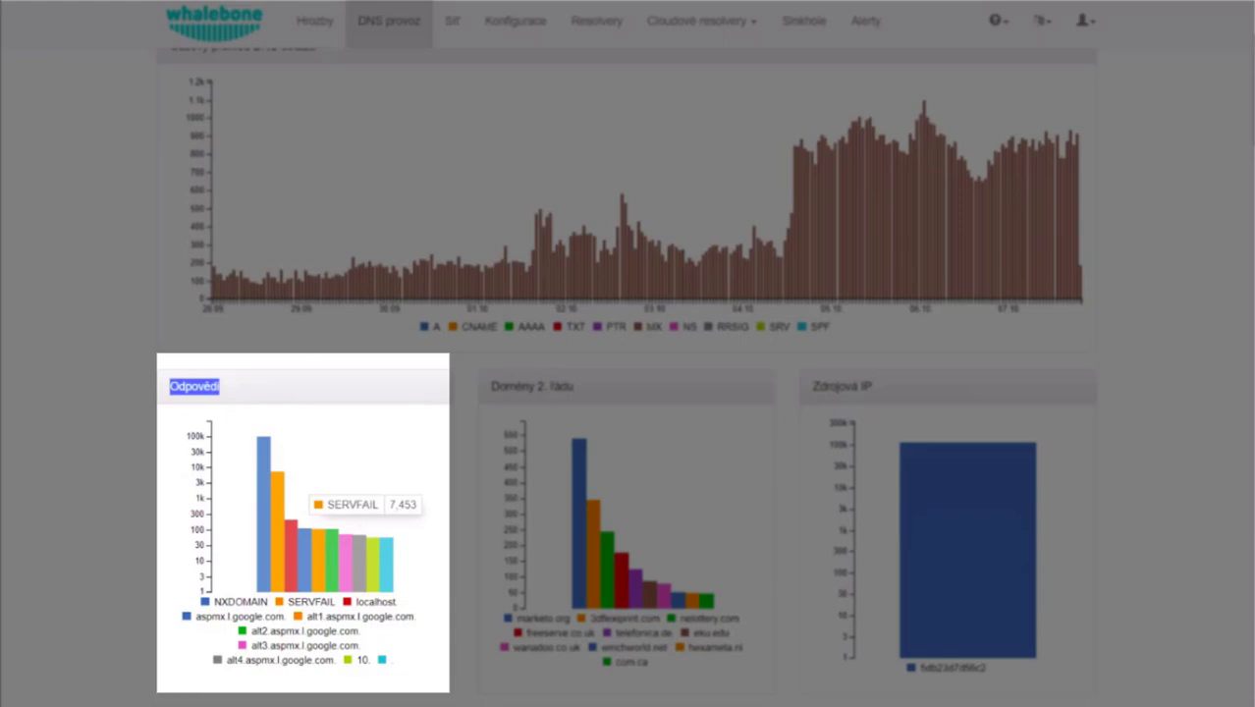
mouse_move(261, 453)
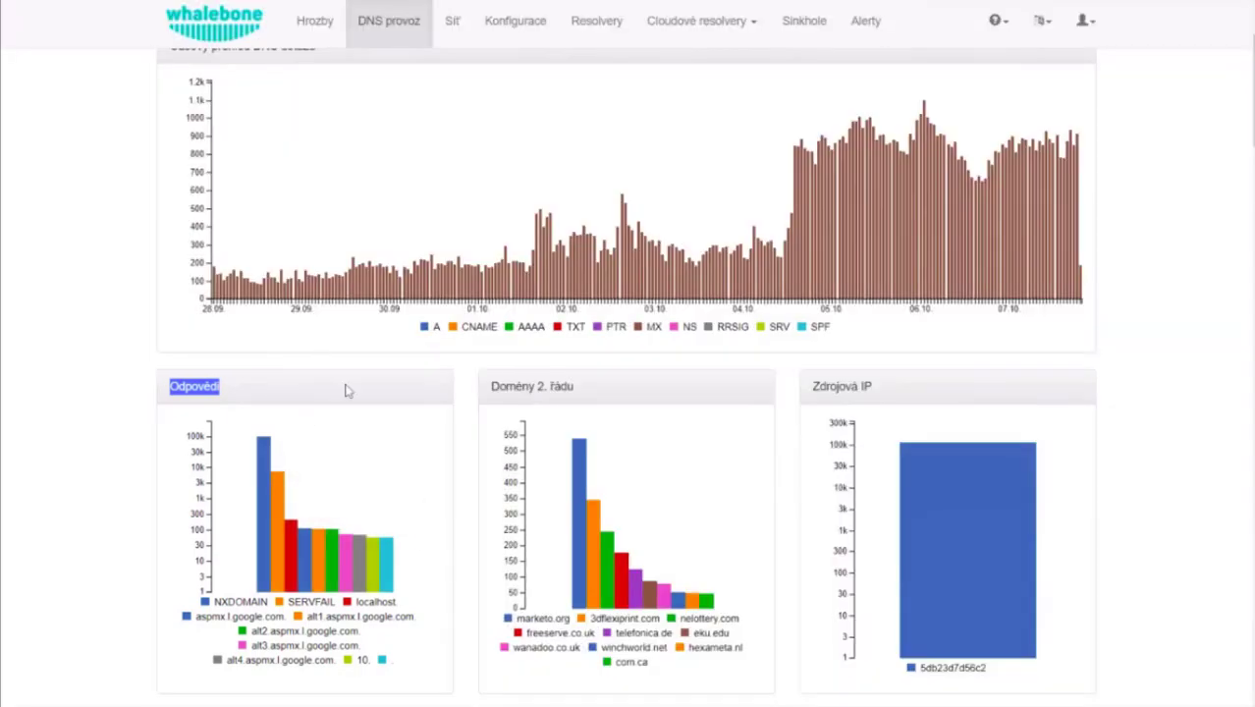
scroll(346, 391, up, 2)
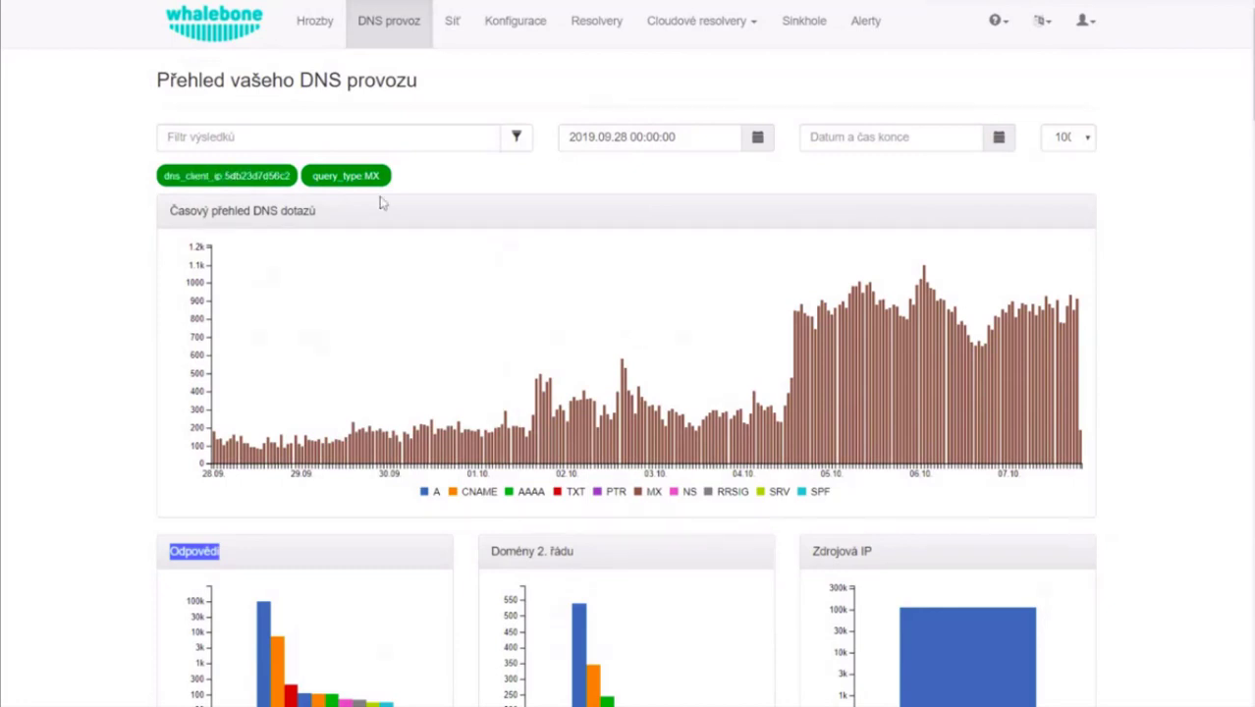
scroll(575, 301, down, 3)
scroll(575, 302, down, 2)
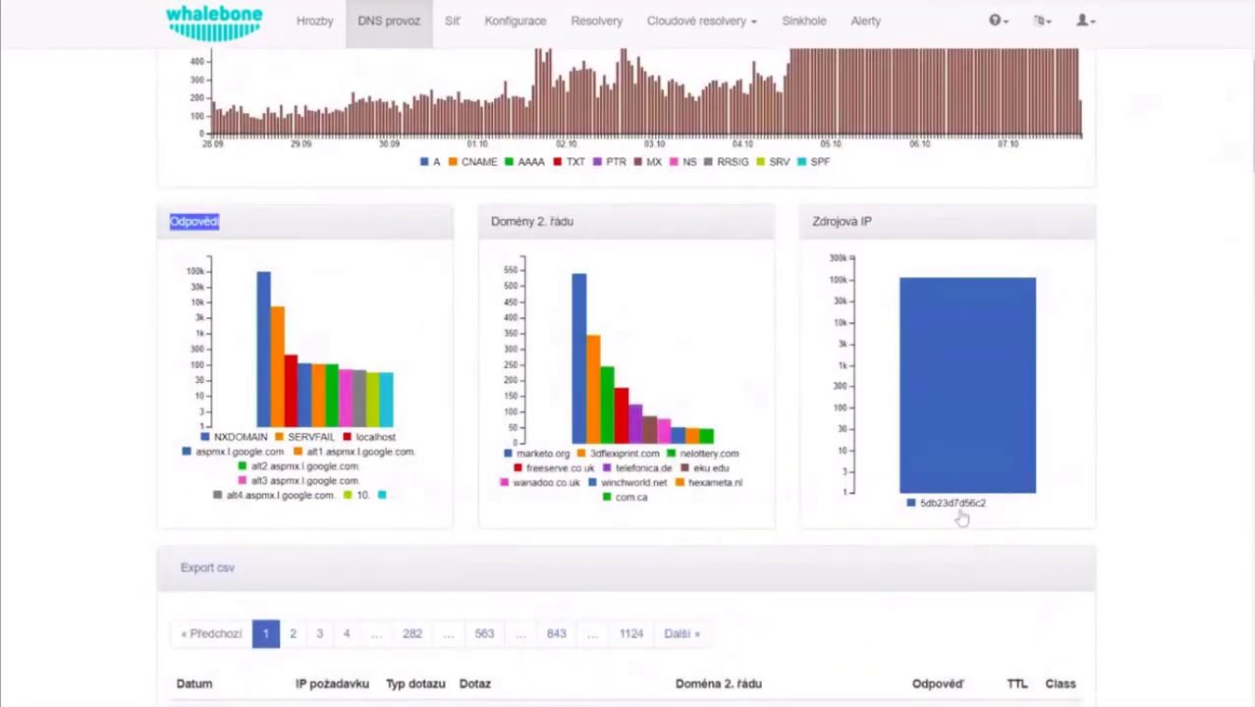
scroll(1021, 513, up, 4)
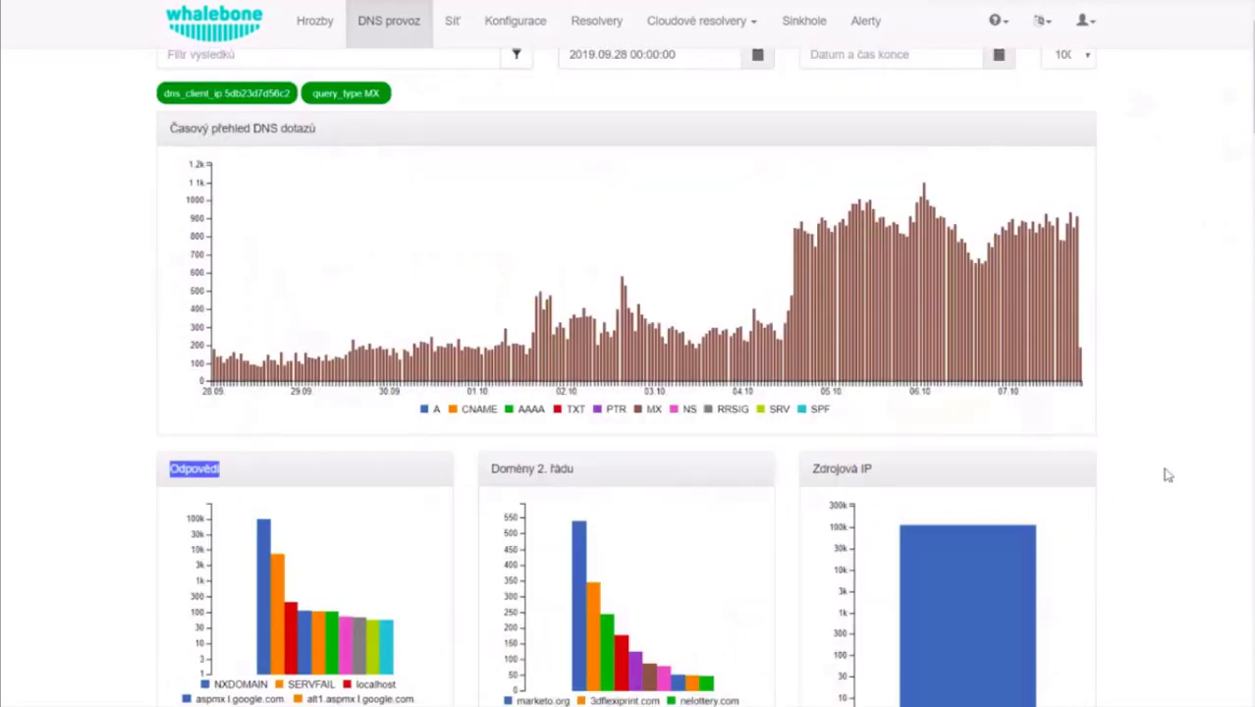
scroll(1166, 475, up, 2)
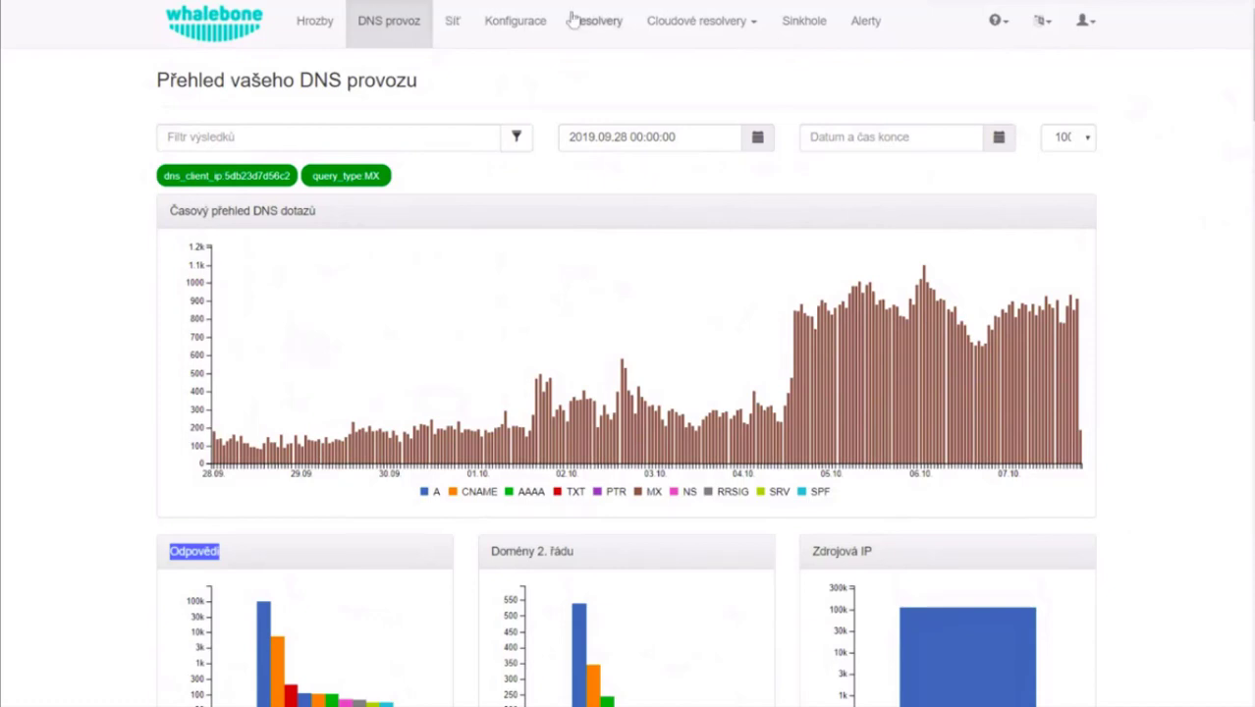
- Reset the DNS traffic overview to clear the existing filters and filter the queries to DGA
click(389, 32)
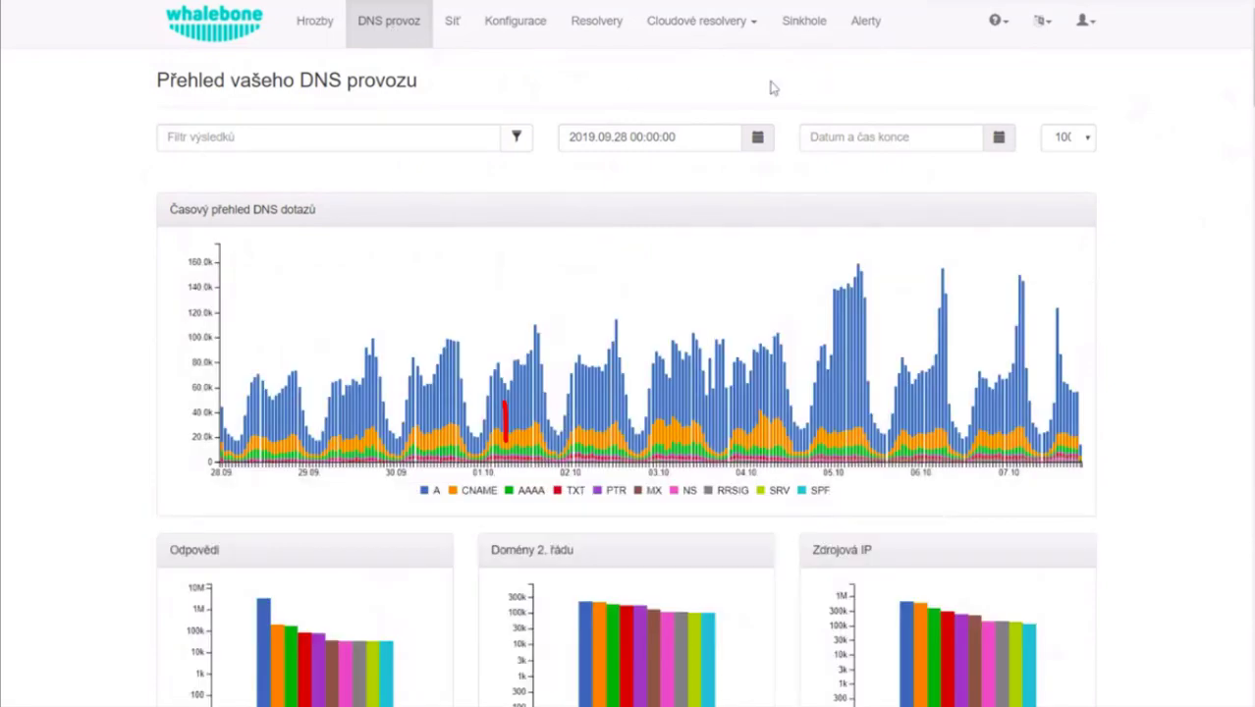
click(527, 137)
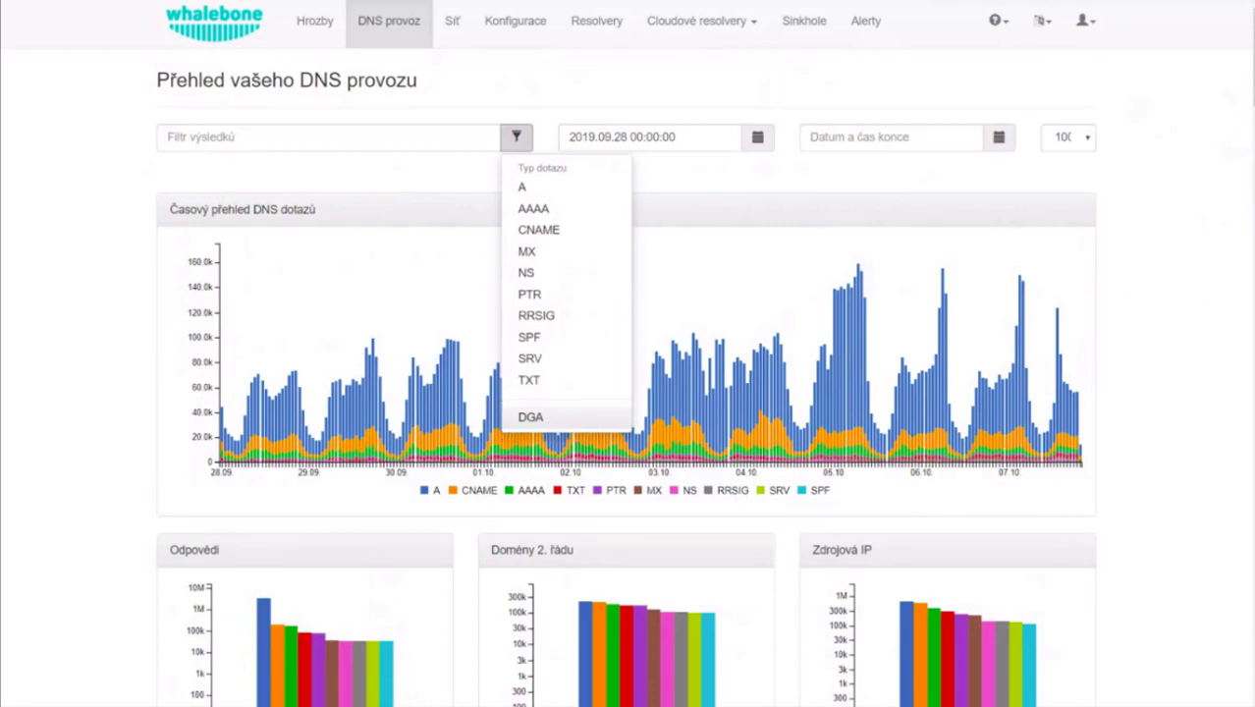
click(530, 417)
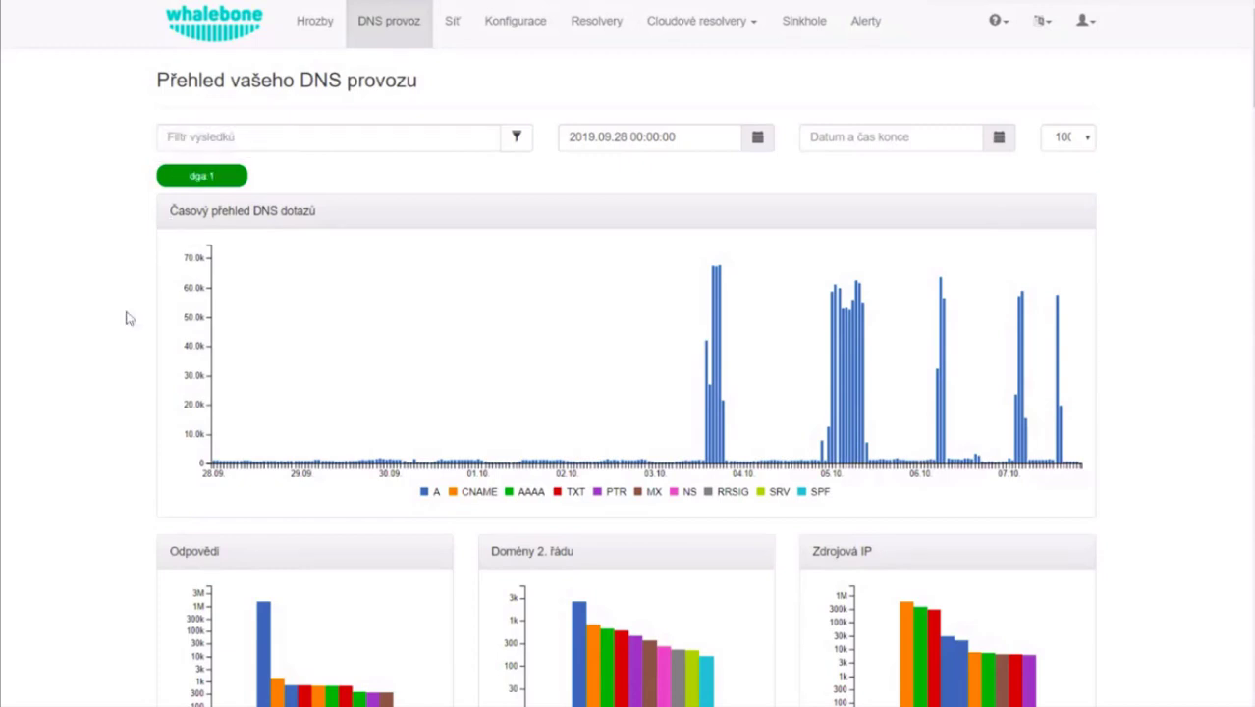
mouse_move(236, 175)
click(515, 137)
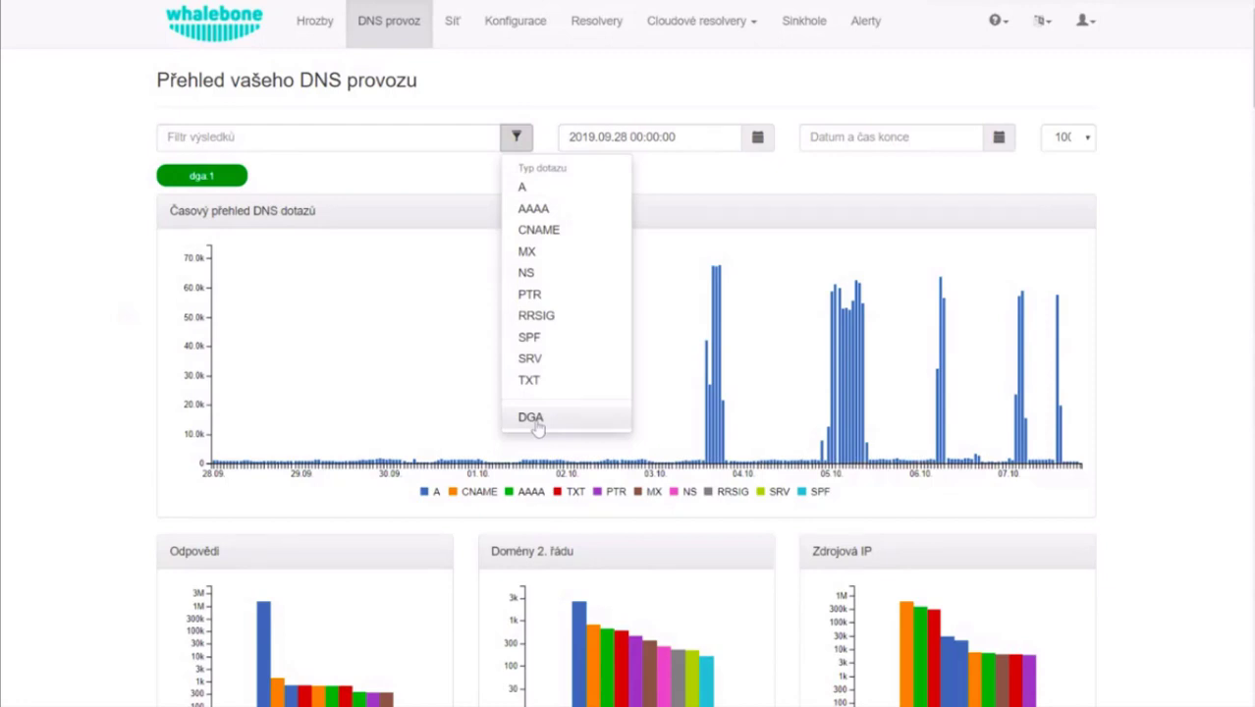
click(42, 352)
- Narrow the DGA queries to source IP 23dd4cd82f6a, the most active one in the source IP chart
scroll(518, 247, down, 1)
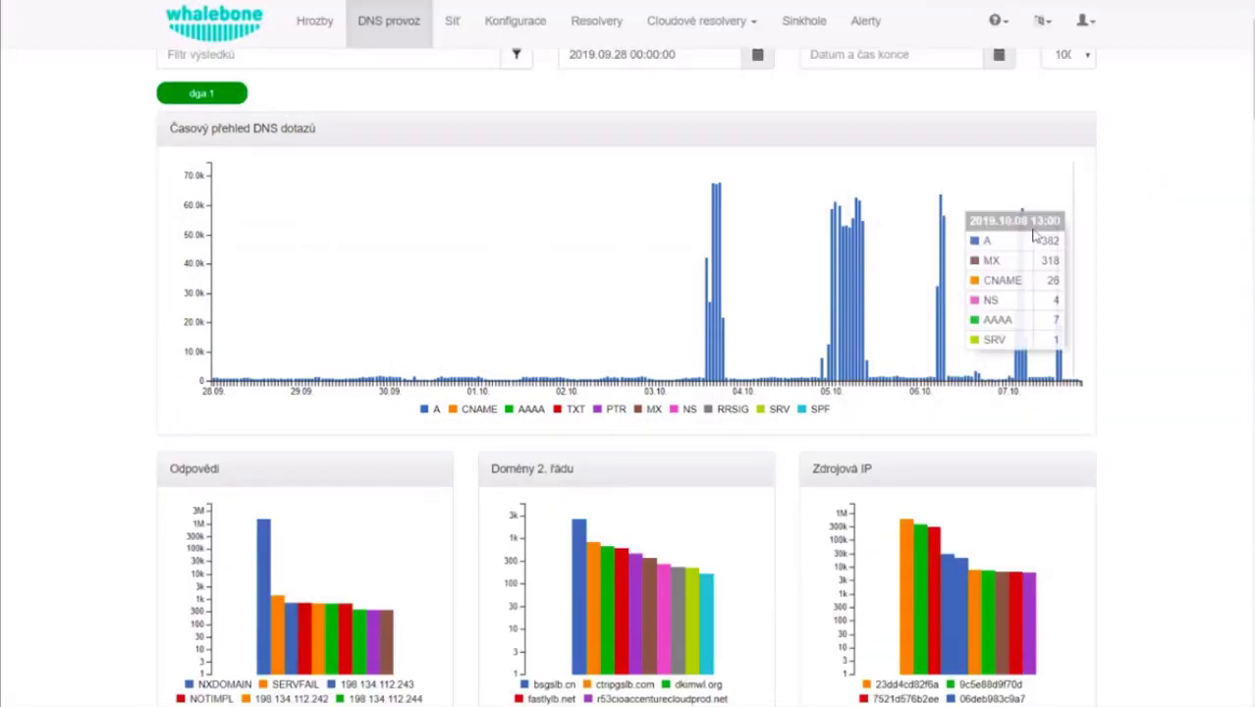
scroll(854, 351, down, 2)
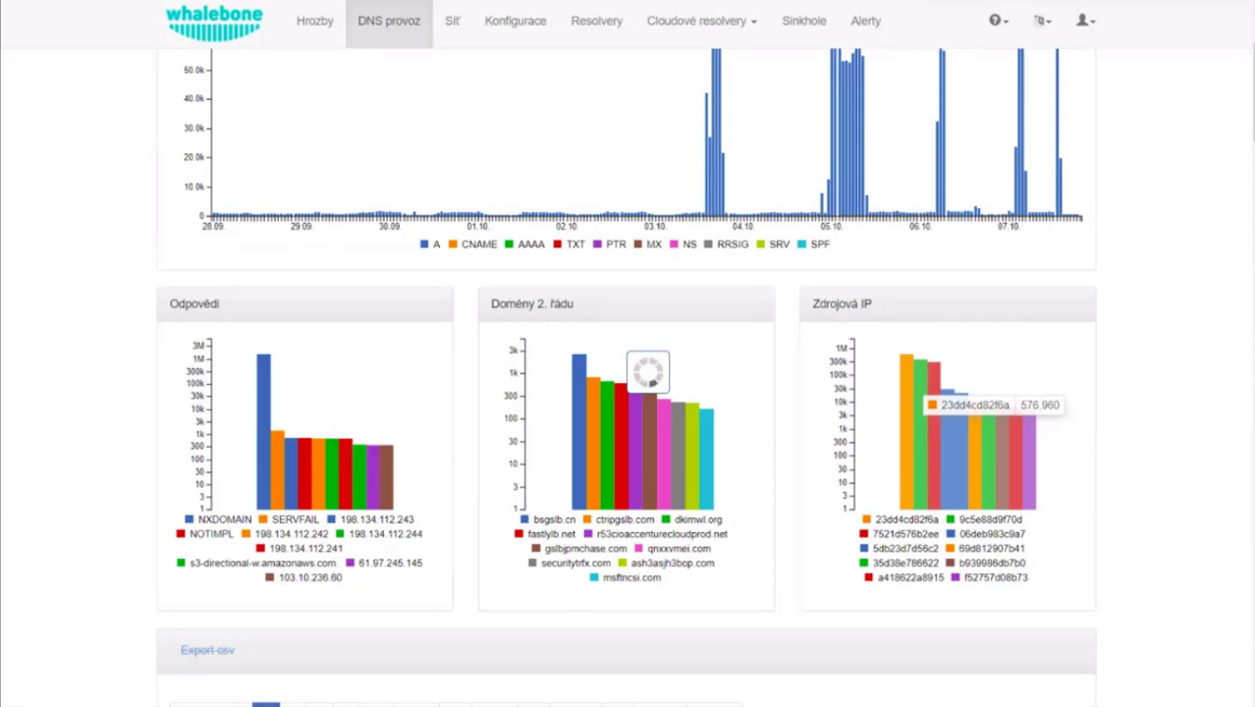
scroll(1136, 298, up, 3)
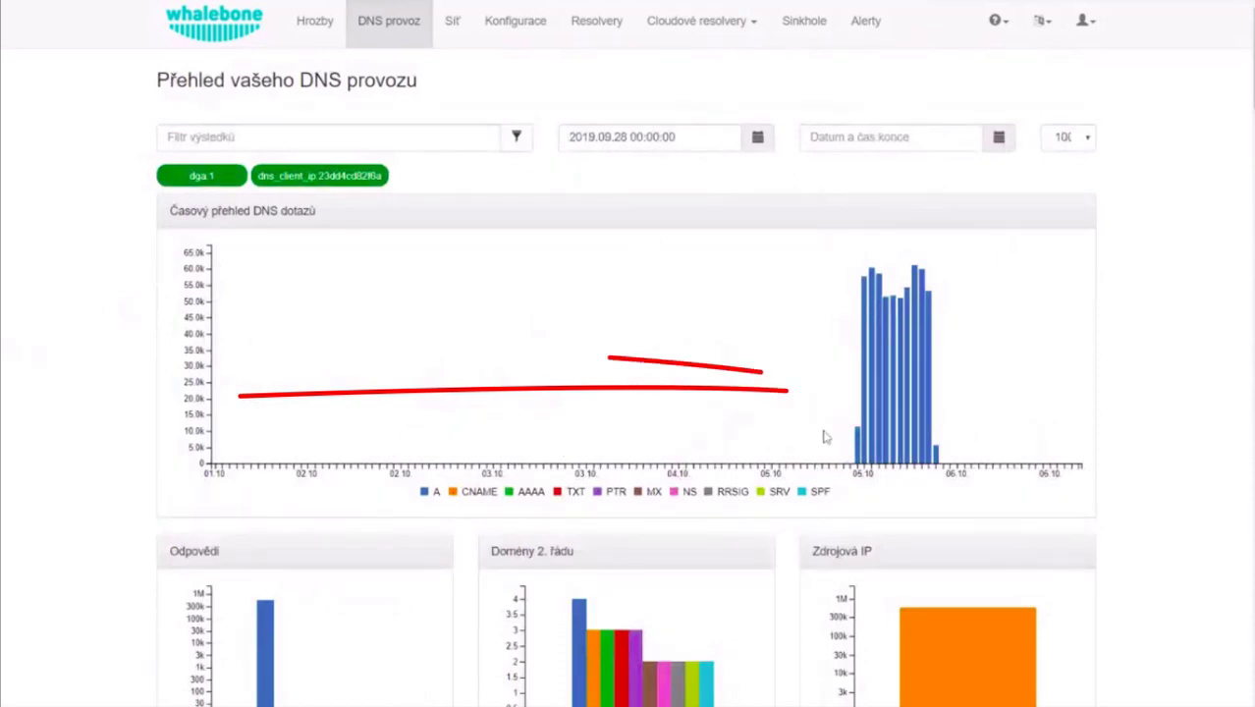
- Examine the query timeline, response and domain charts, and the listed DGA queries for source IP 23dd4cd82f6a
mouse_move(864, 422)
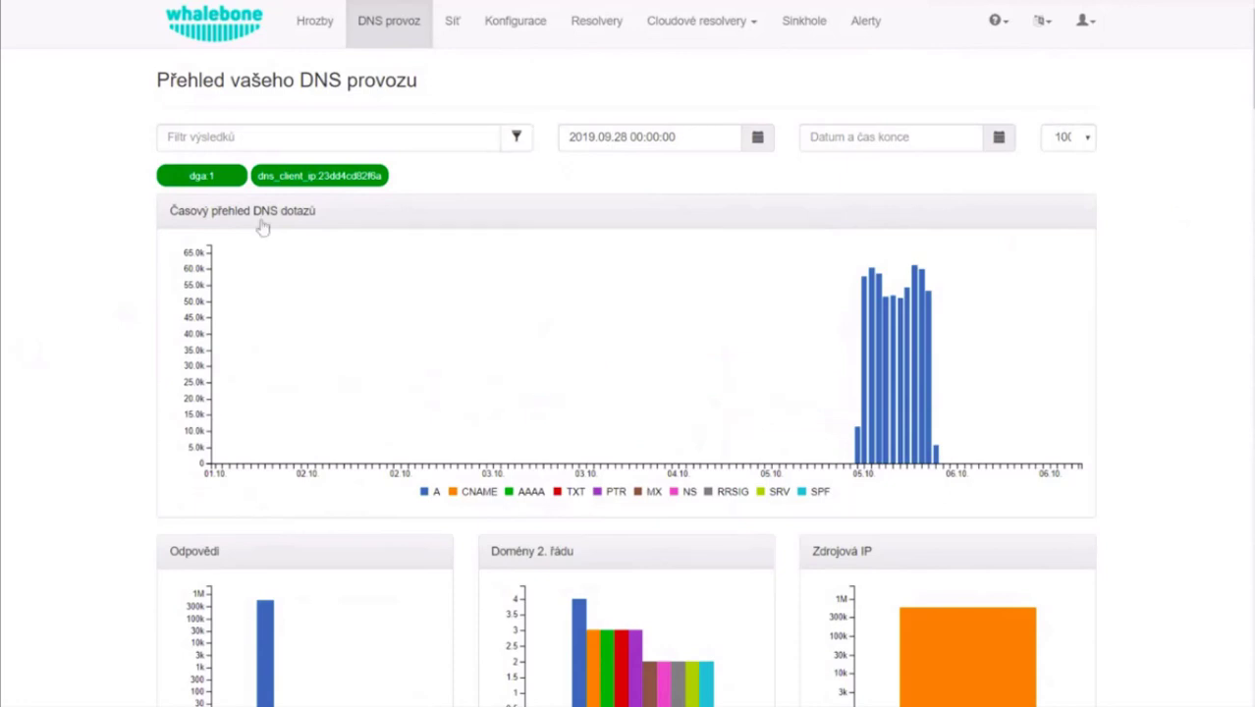
mouse_move(180, 180)
drag(1251, 94, 1240, 327)
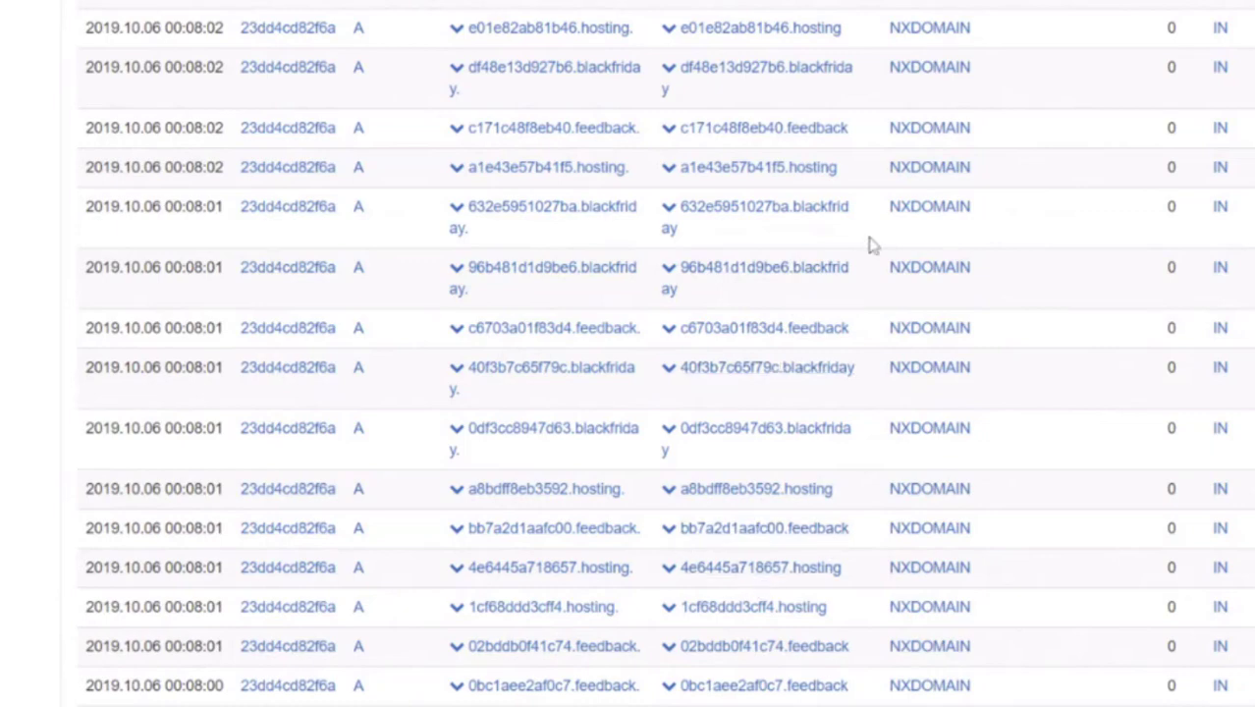
scroll(873, 245, up, 5)
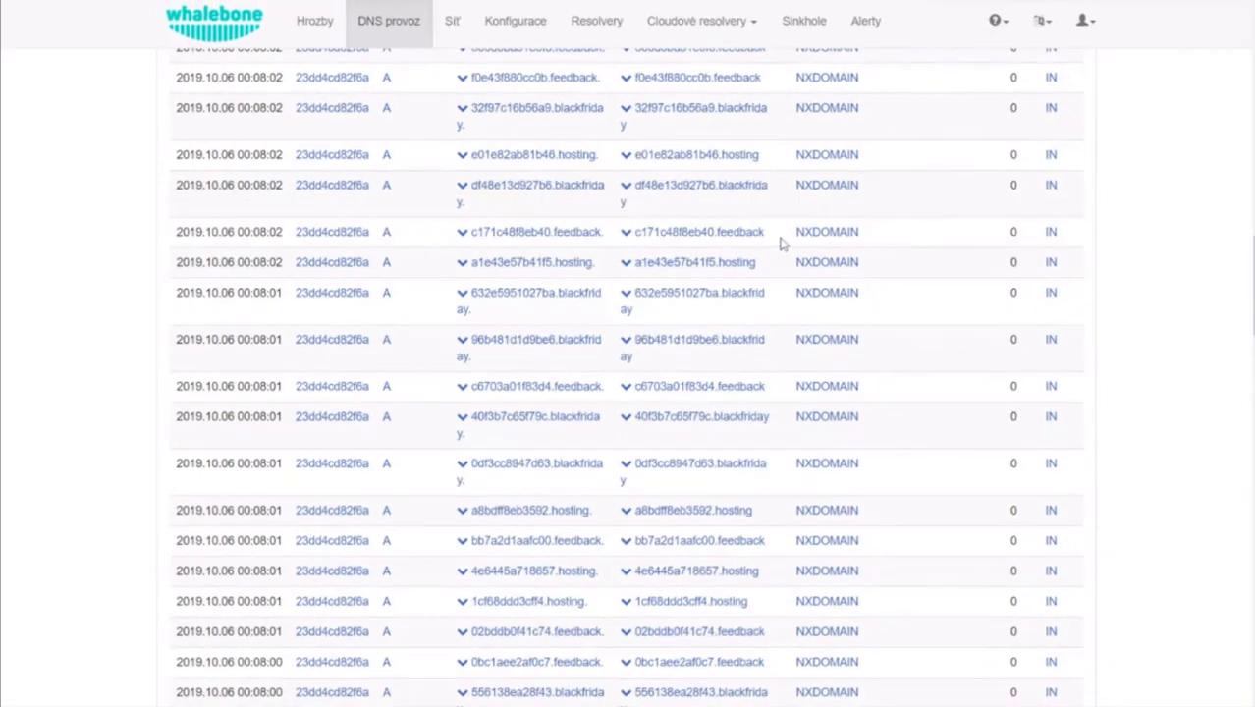
scroll(782, 243, up, 10)
scroll(781, 243, down, 5)
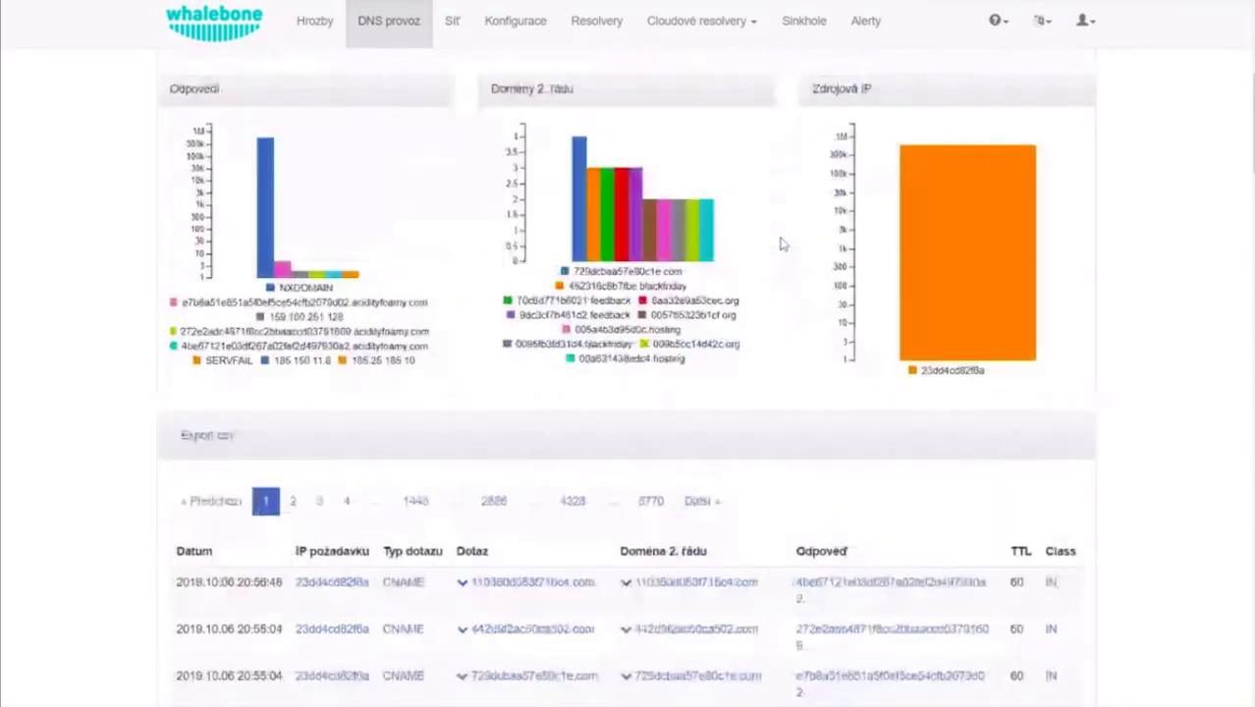
scroll(782, 243, up, 8)
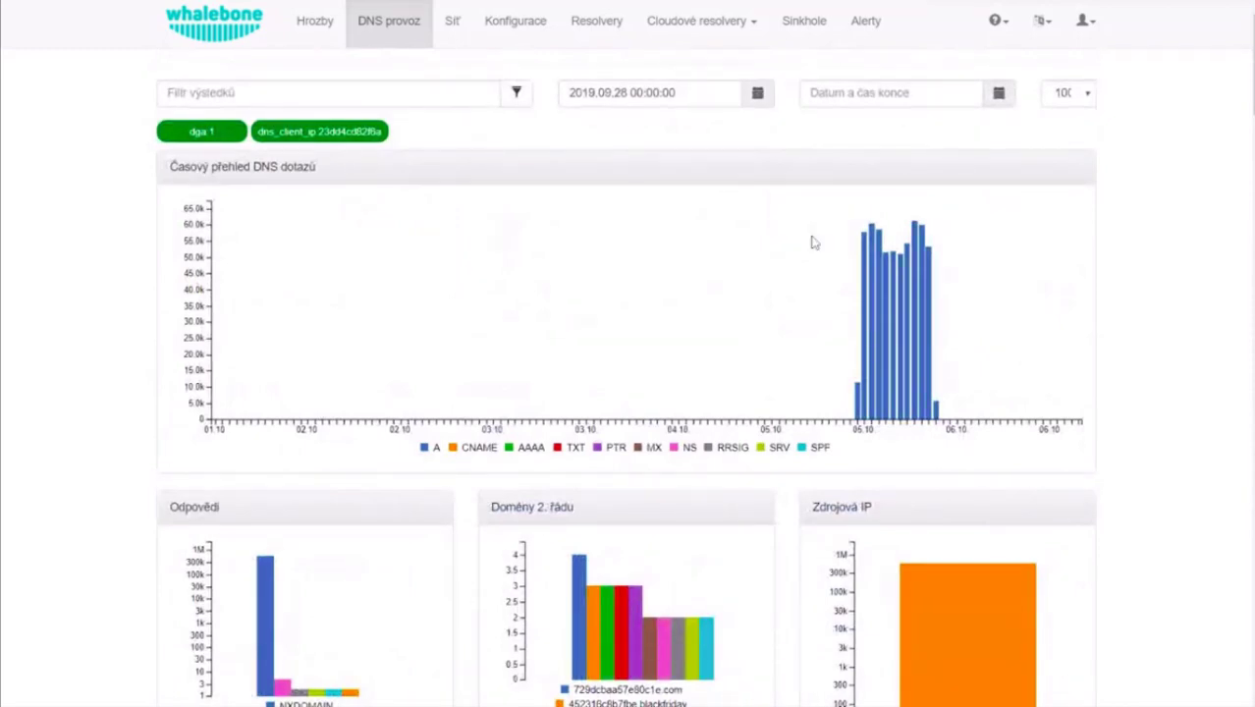
scroll(1215, 120, up, 1)
scroll(1215, 121, down, 5)
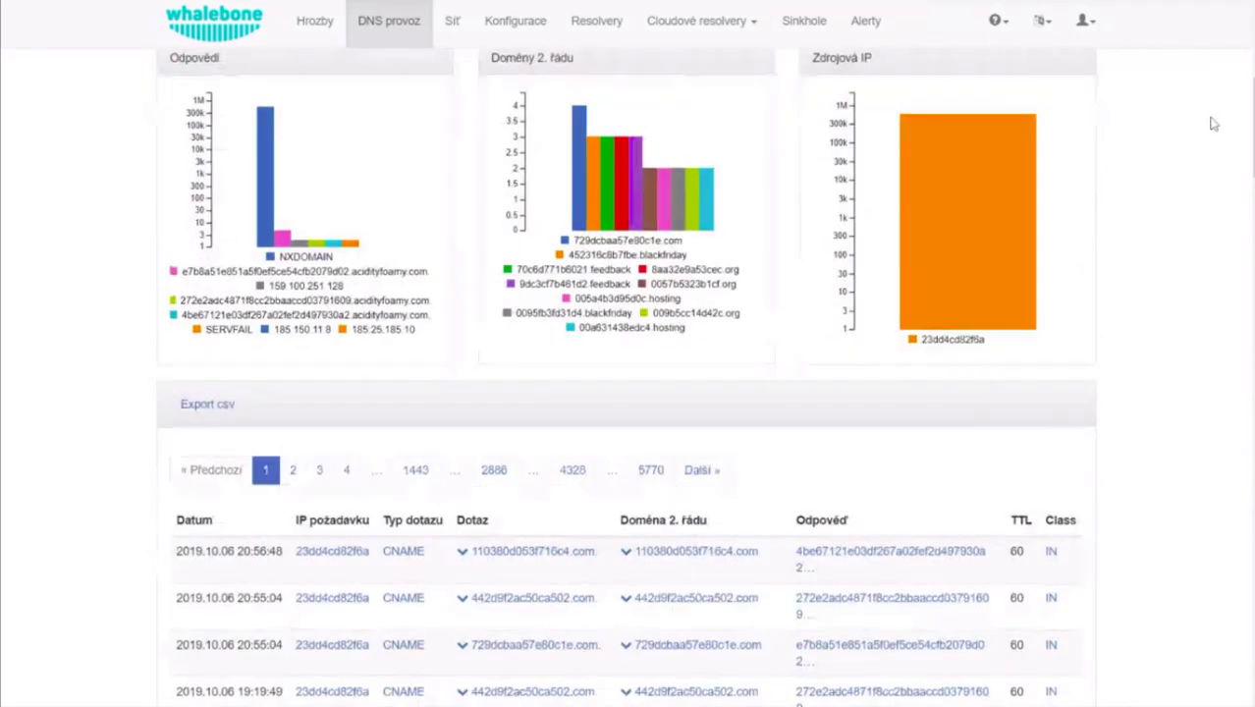
scroll(1214, 124, up, 5)
scroll(1213, 124, down, 3)
scroll(1213, 124, up, 2)
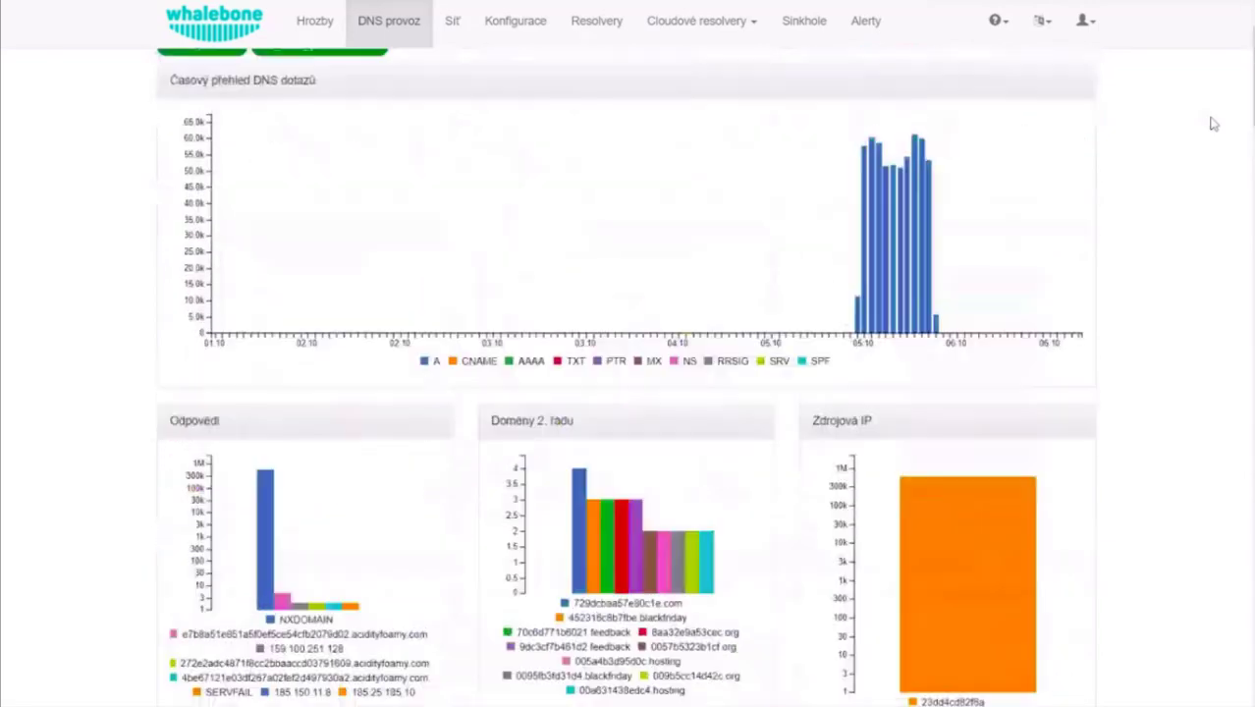
scroll(1213, 123, up, 3)
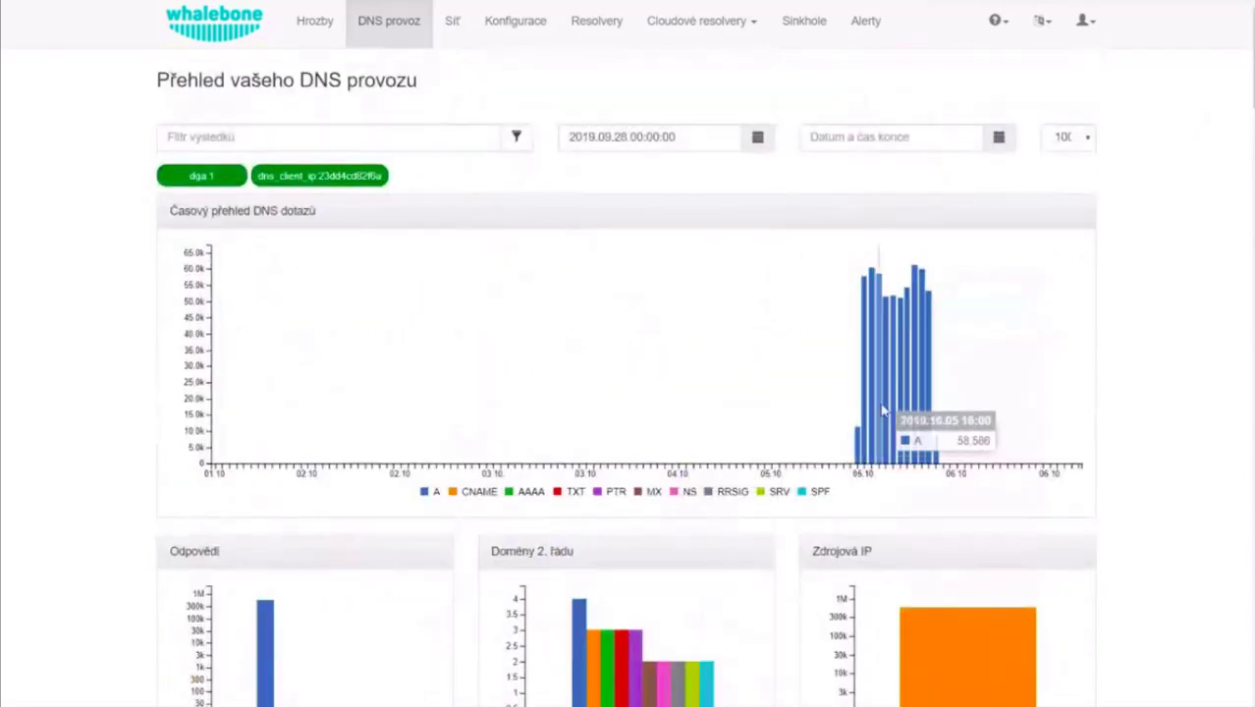
- Invert the source IP 23dd4cd82f6a filter to exclude it and narrow the DGA queries to source IP 9c5e88d9f70d
mouse_move(386, 184)
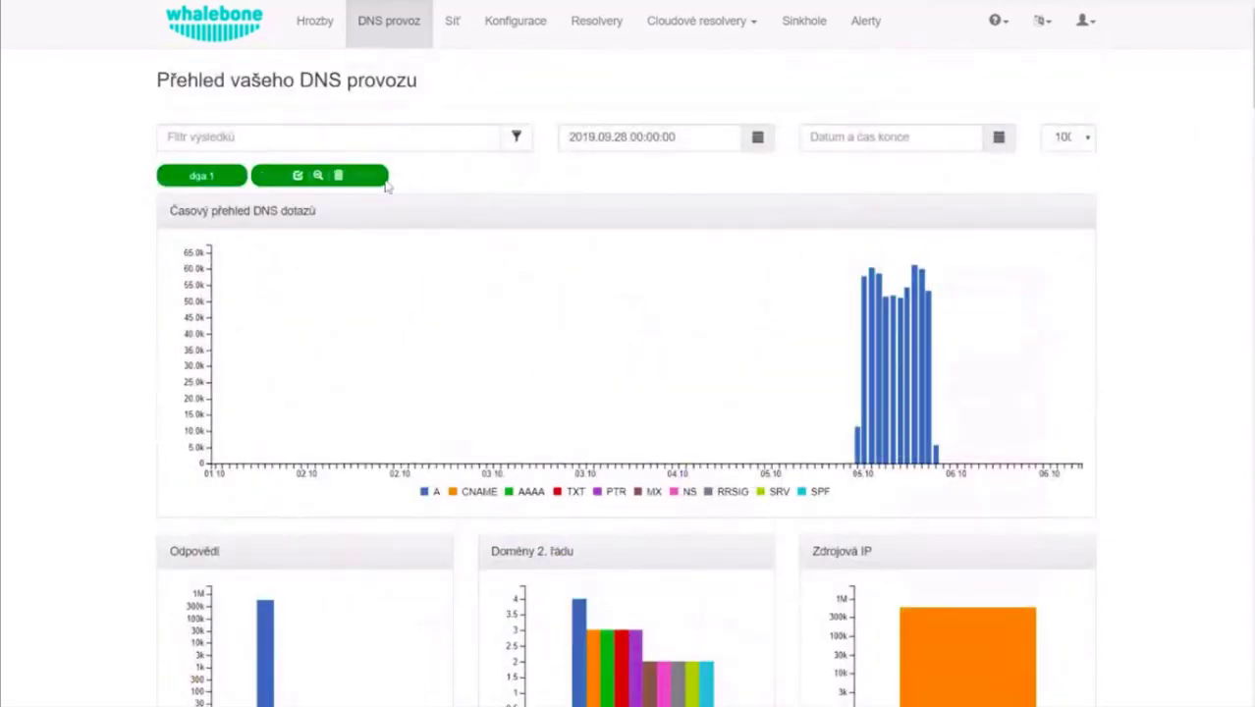
click(317, 175)
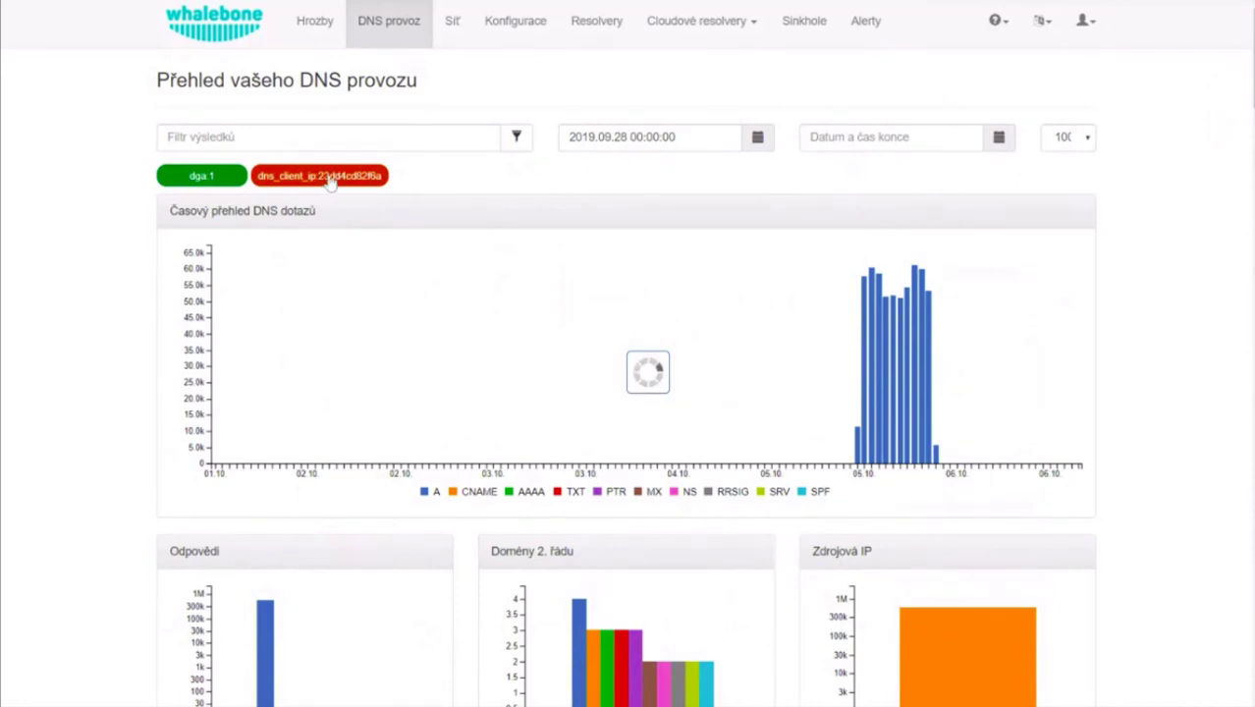
scroll(628, 344, down, 2)
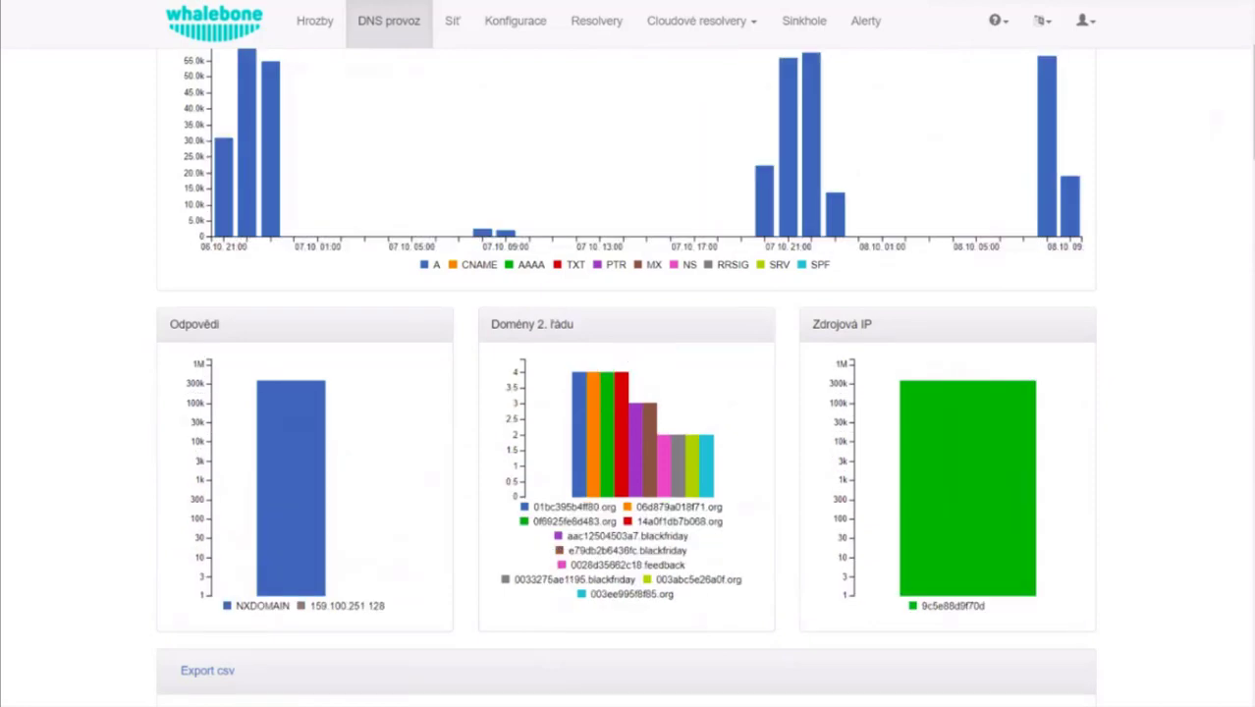
- Review the listed query times, domains and responses for source IP 9c5e88d9f70d
scroll(628, 392, down, 3)
scroll(1178, 211, down, 5)
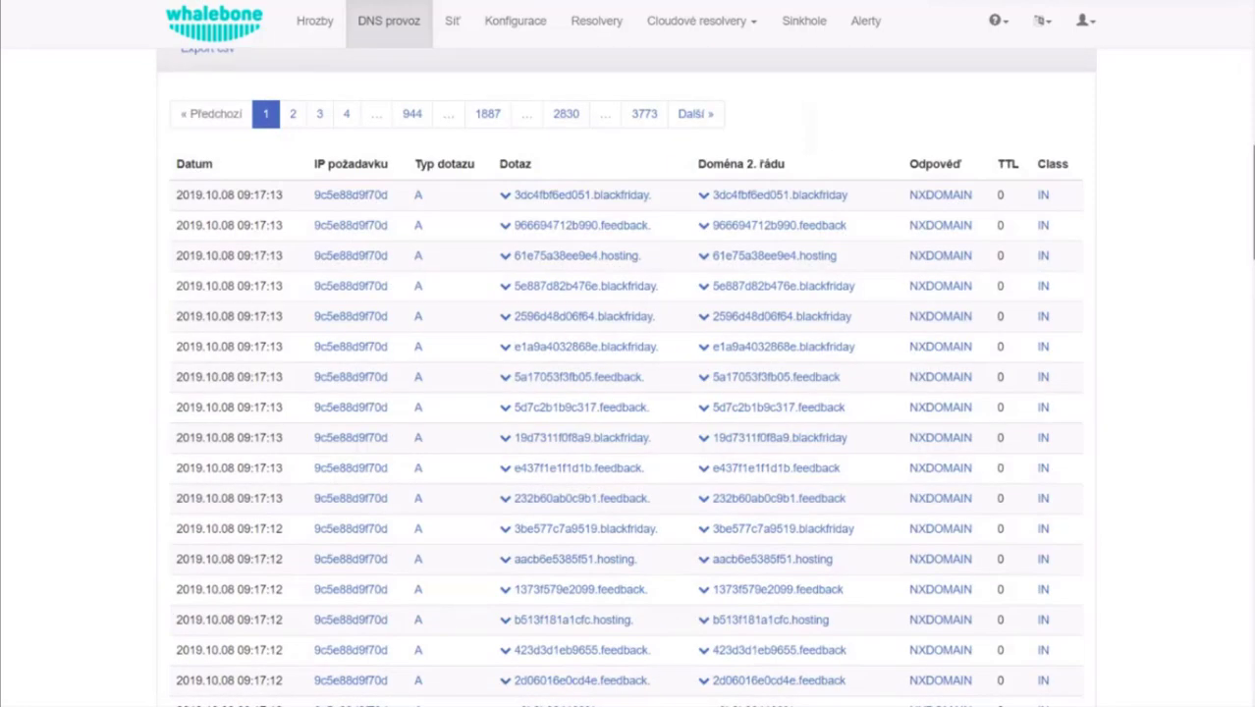
scroll(1141, 224, down, 1)
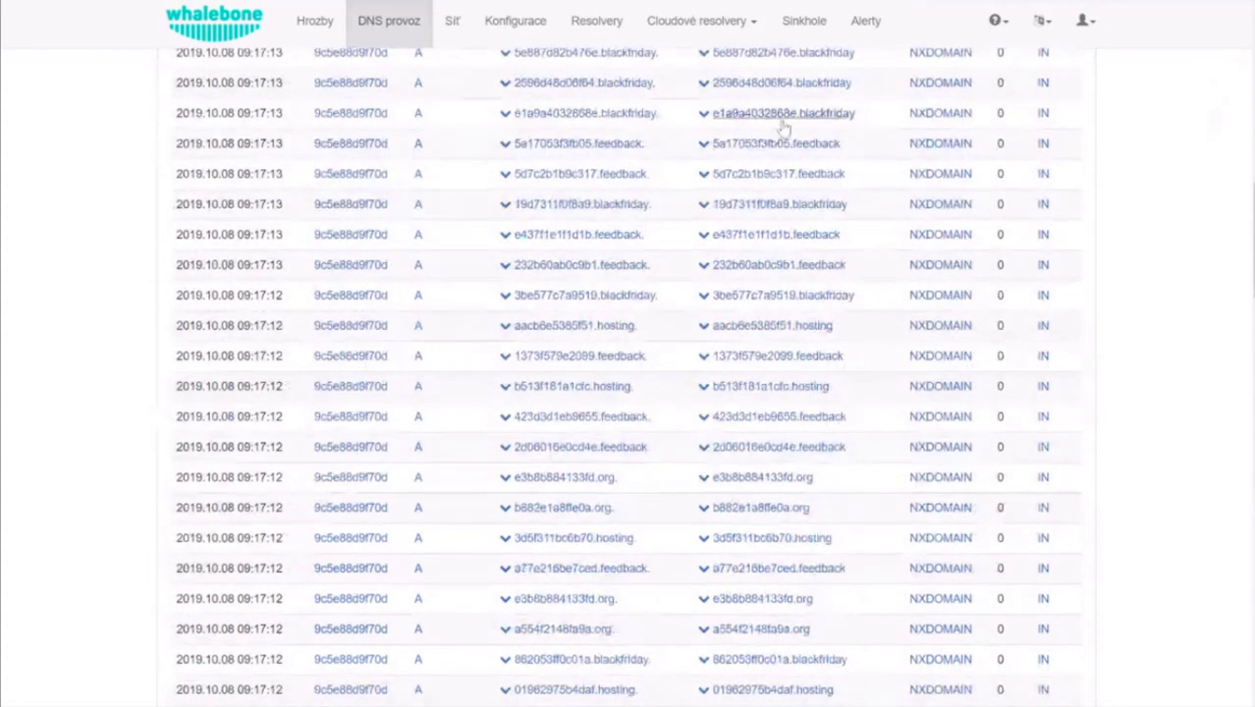
scroll(771, 138, down, 1)
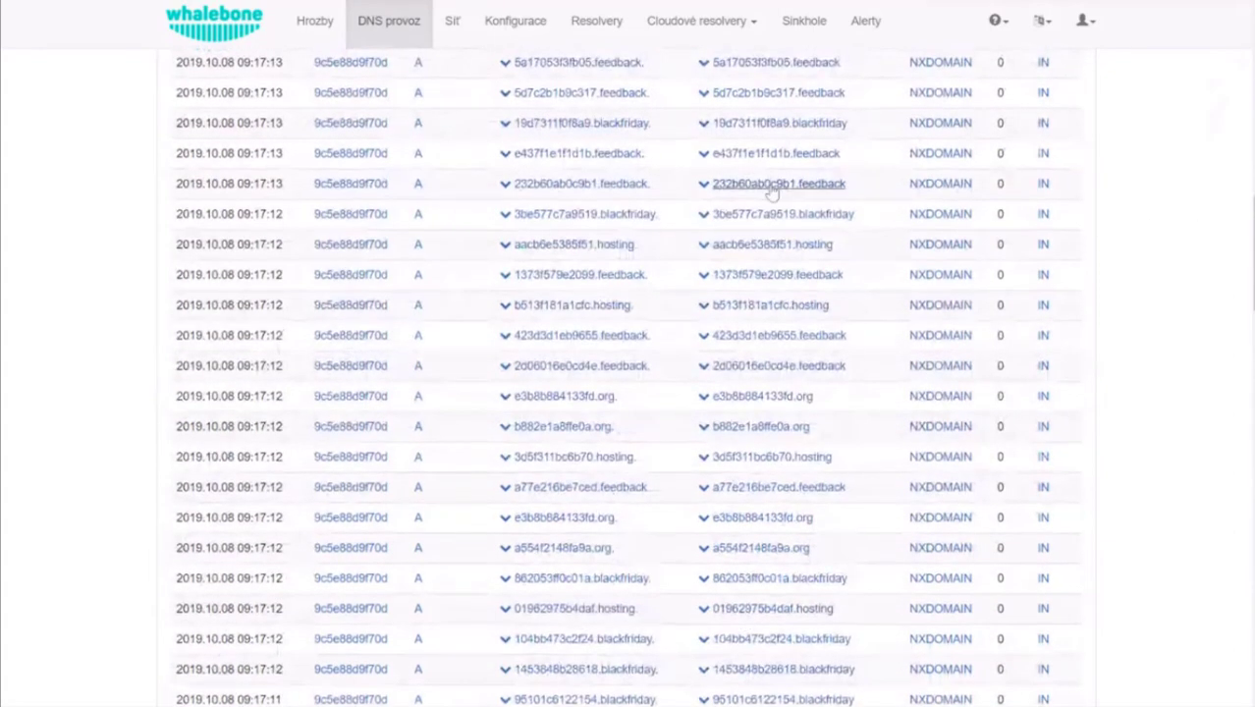
- Invert the source IP 9c5e88d9f70d filter to exclude that address from the DGA queries
scroll(772, 193, up, 7)
scroll(771, 193, up, 5)
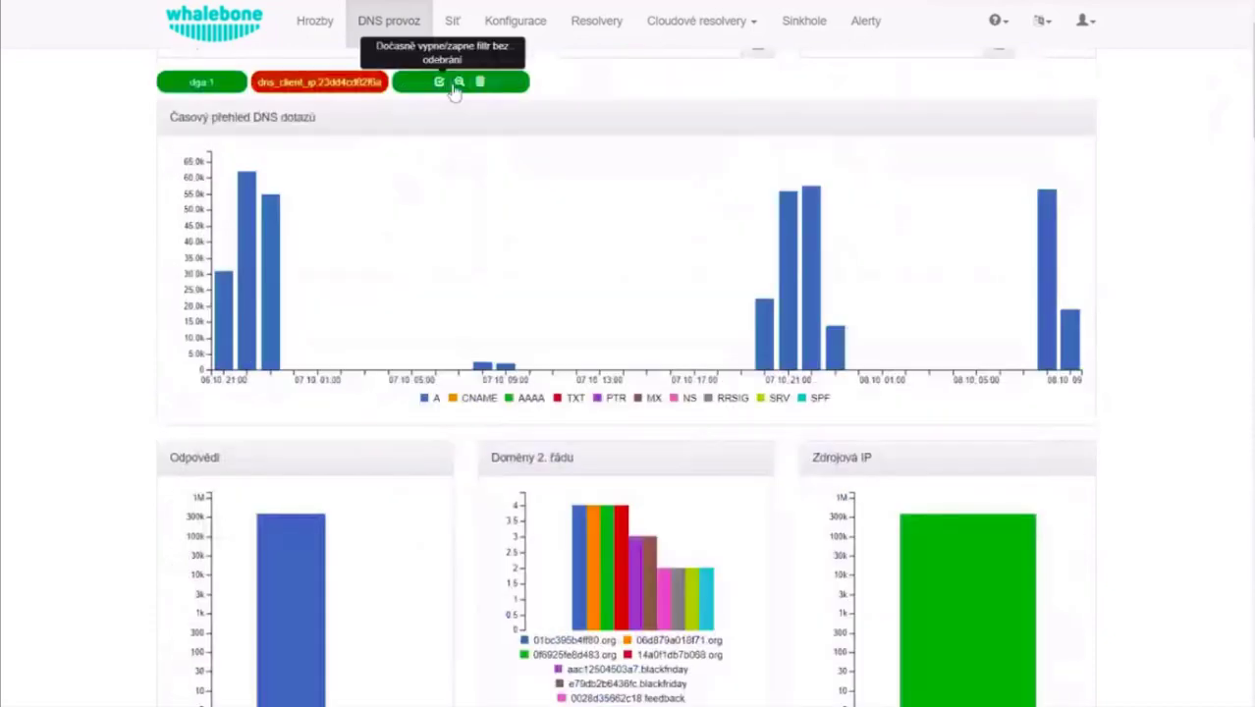
click(438, 81)
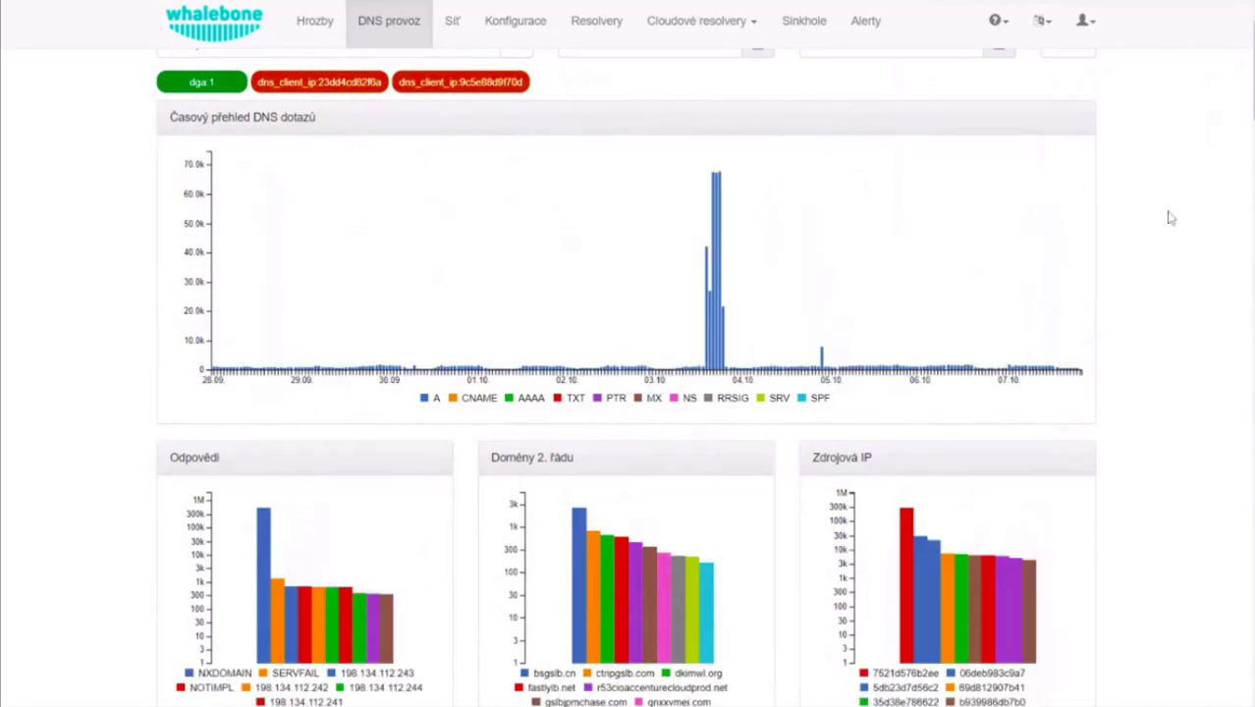
- Filter the remaining DGA queries on source IP 5db23d7d56c2 and remove the extra filter for 69d812907b41
scroll(1168, 217, down, 3)
mouse_move(932, 363)
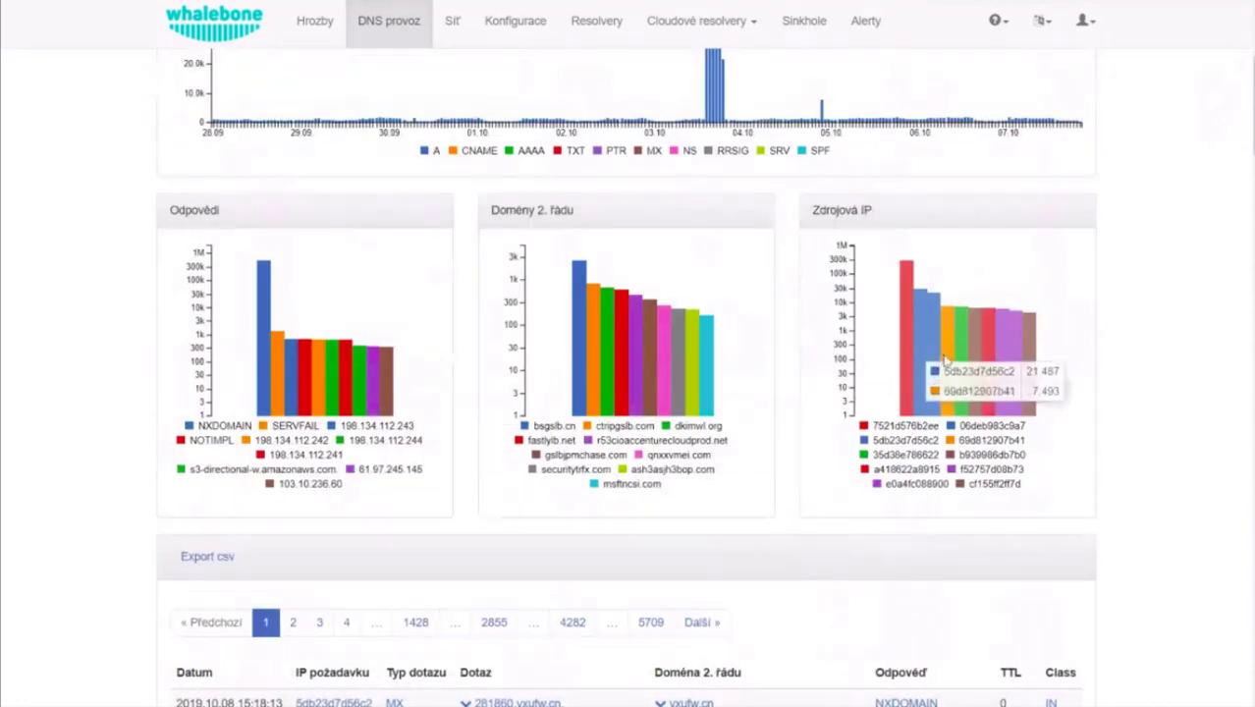
scroll(1209, 191, up, 4)
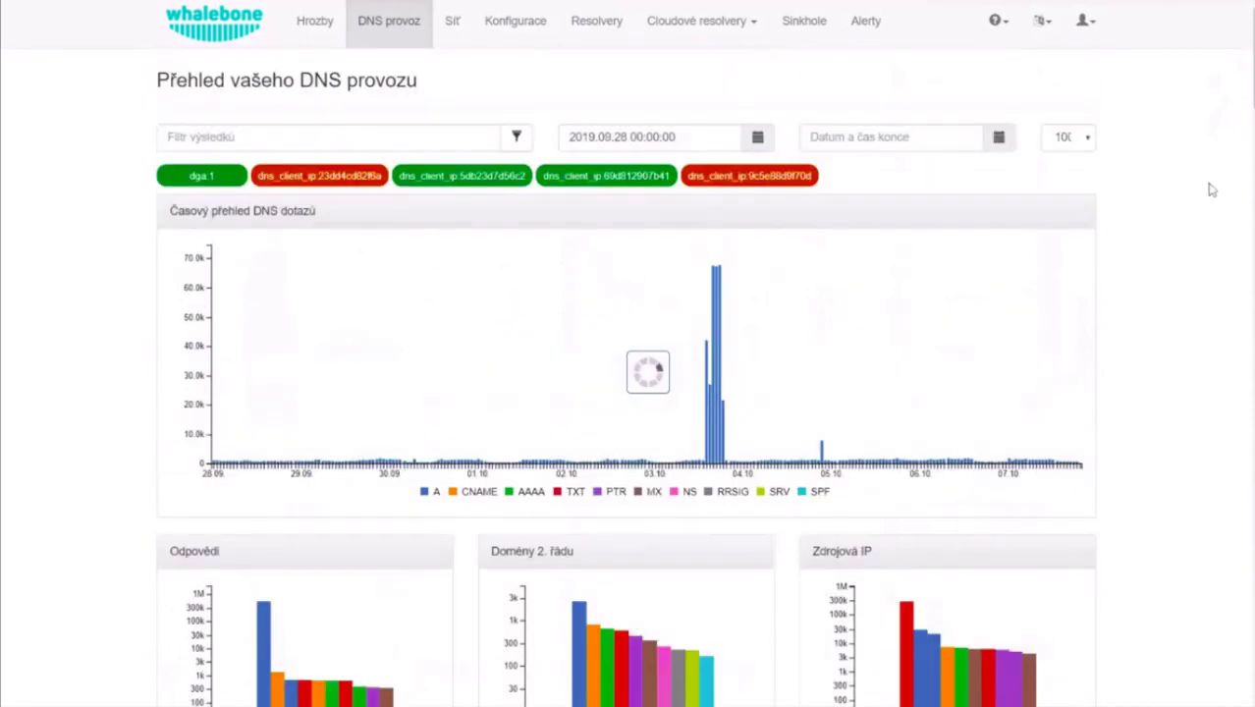
mouse_move(601, 173)
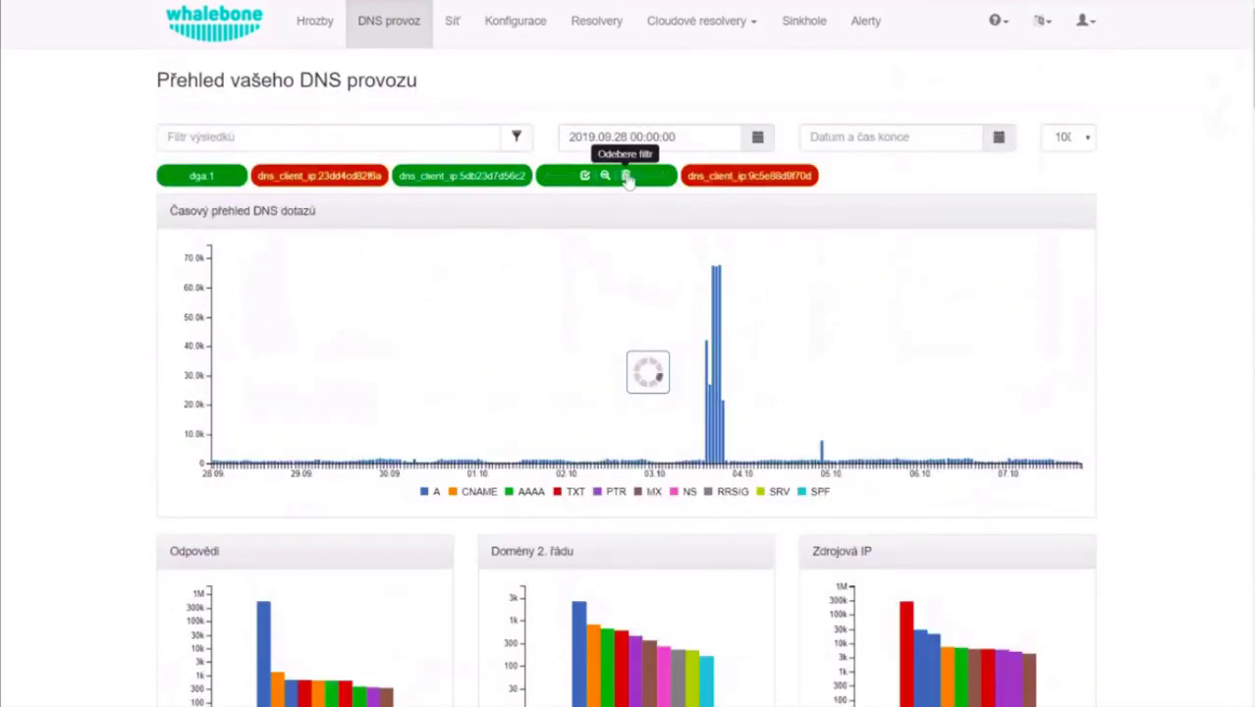
click(626, 176)
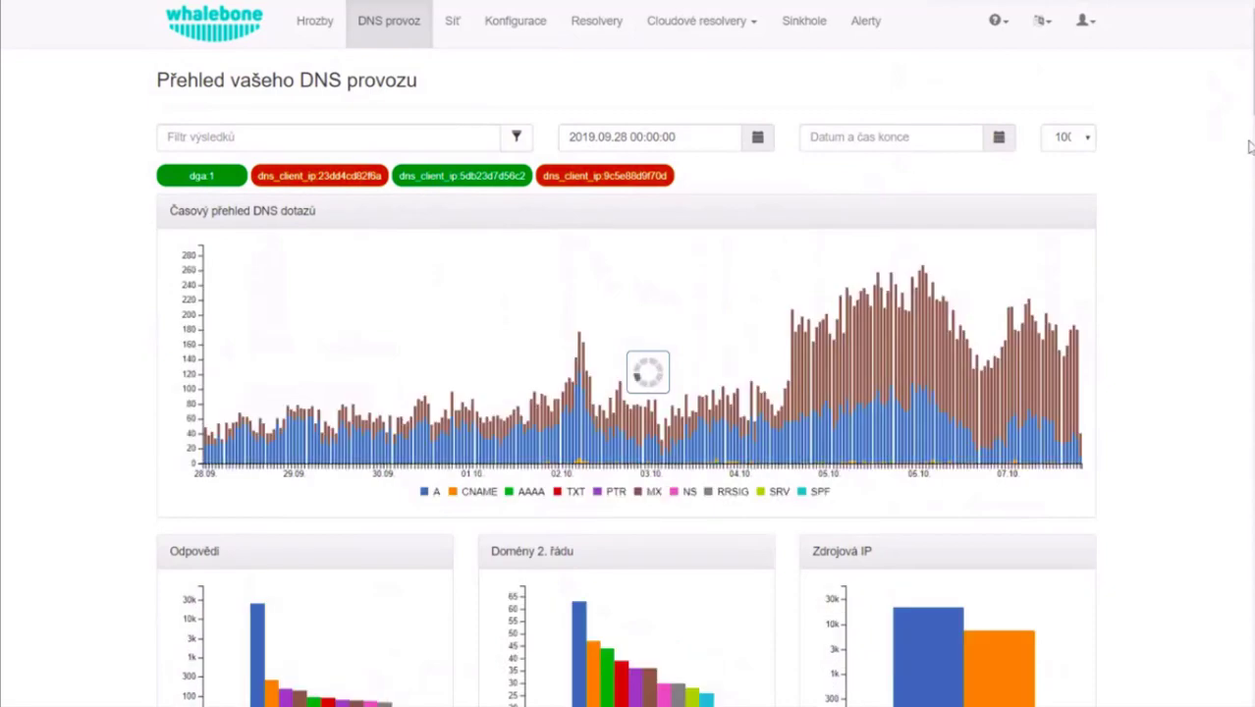
- Review the query types, domains and responses in the list of DGA queries from source IP 5db23d7d56c2
scroll(628, 393, down, 10)
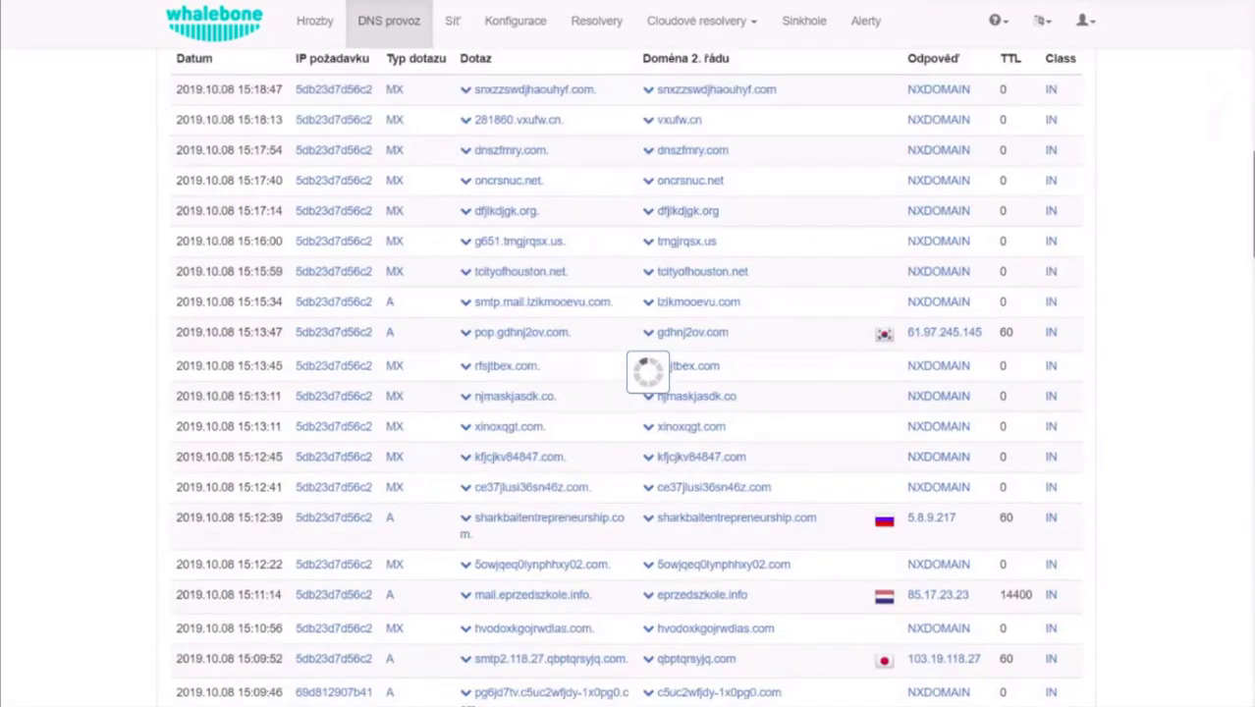
scroll(628, 392, up, 1)
scroll(699, 152, down, 12)
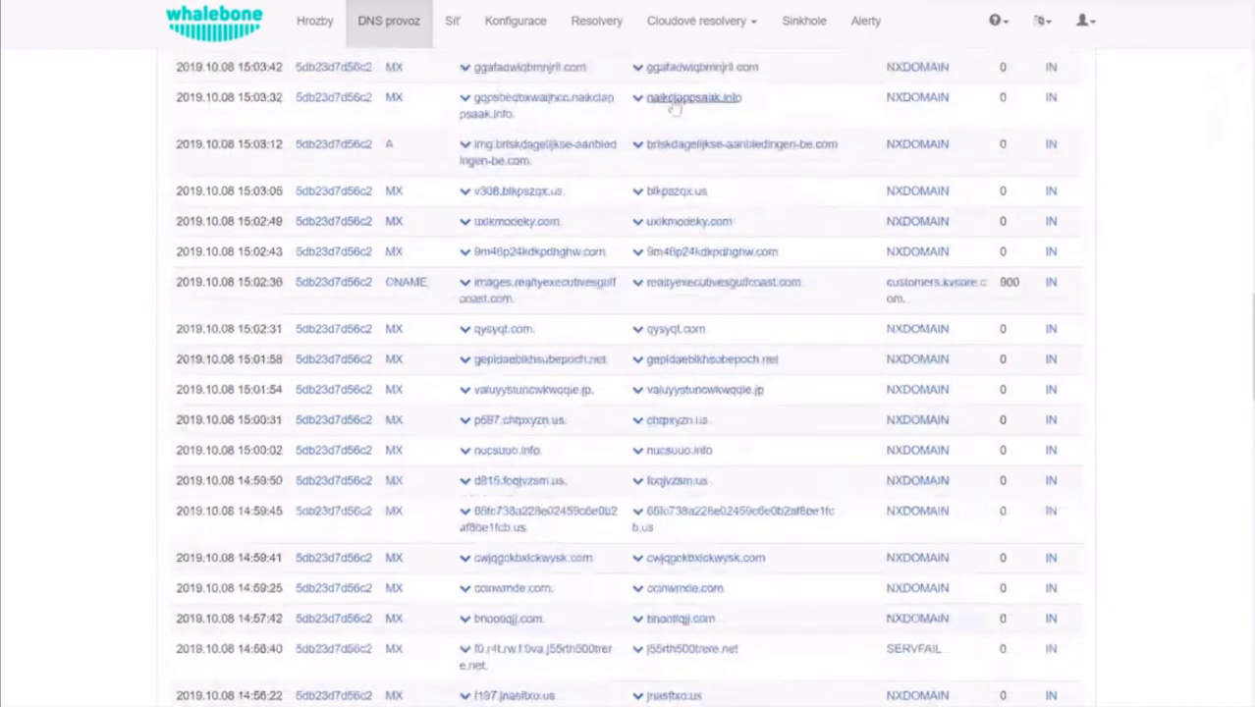
scroll(695, 373, down, 1)
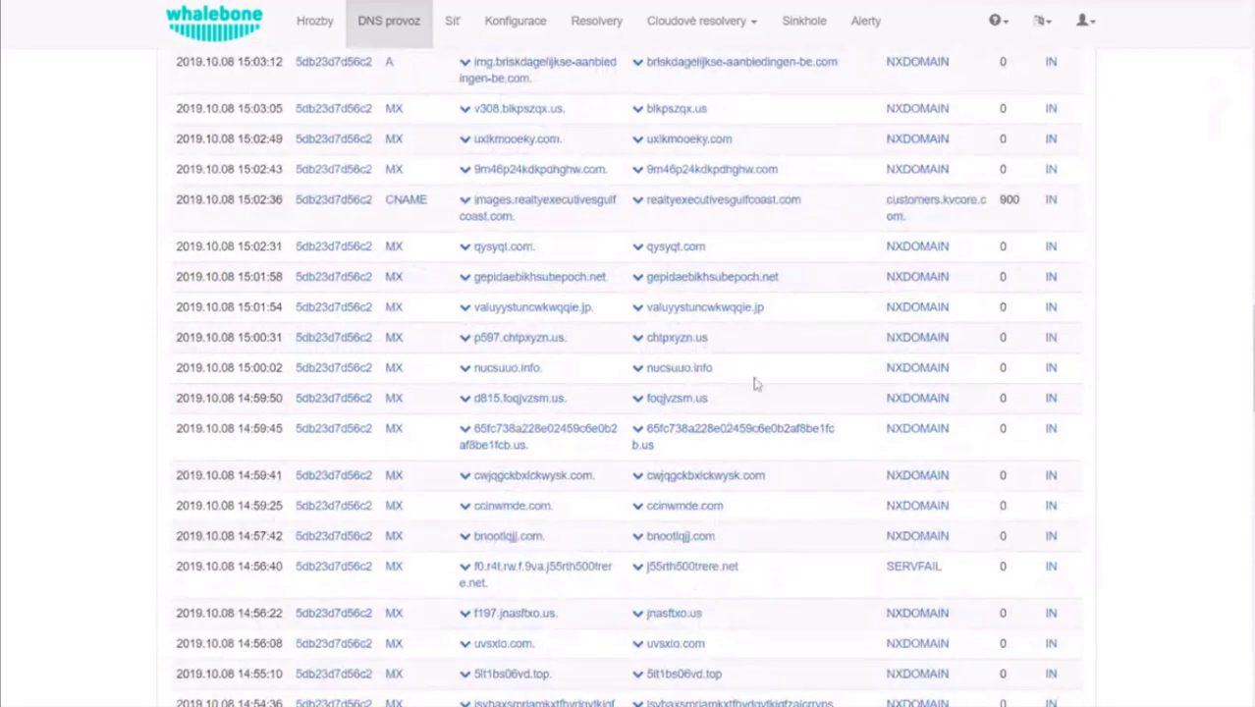
scroll(753, 386, down, 3)
scroll(697, 324, down, 3)
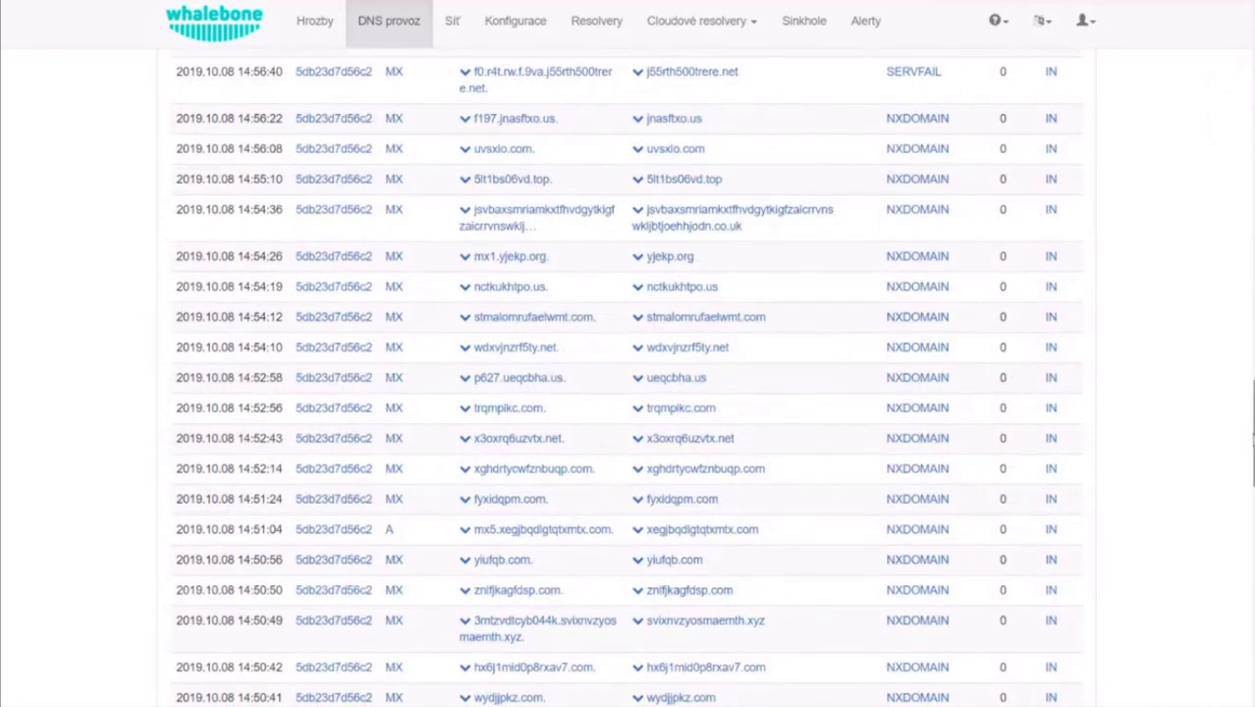
- Clear the filters, search the DNS traffic for szn-broken-dnssec.cz, and review its response and source IP charts
scroll(628, 383, up, 5)
scroll(628, 383, up, 15)
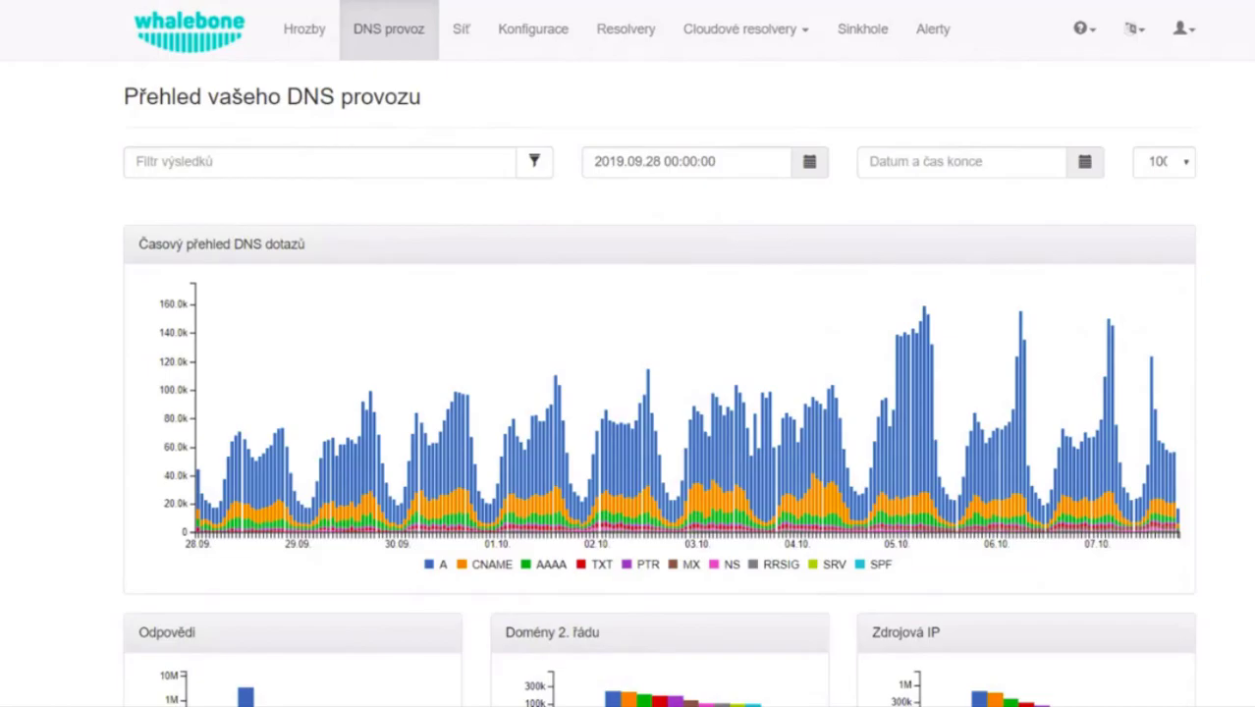
text(szn-broken-dnssec.cz)
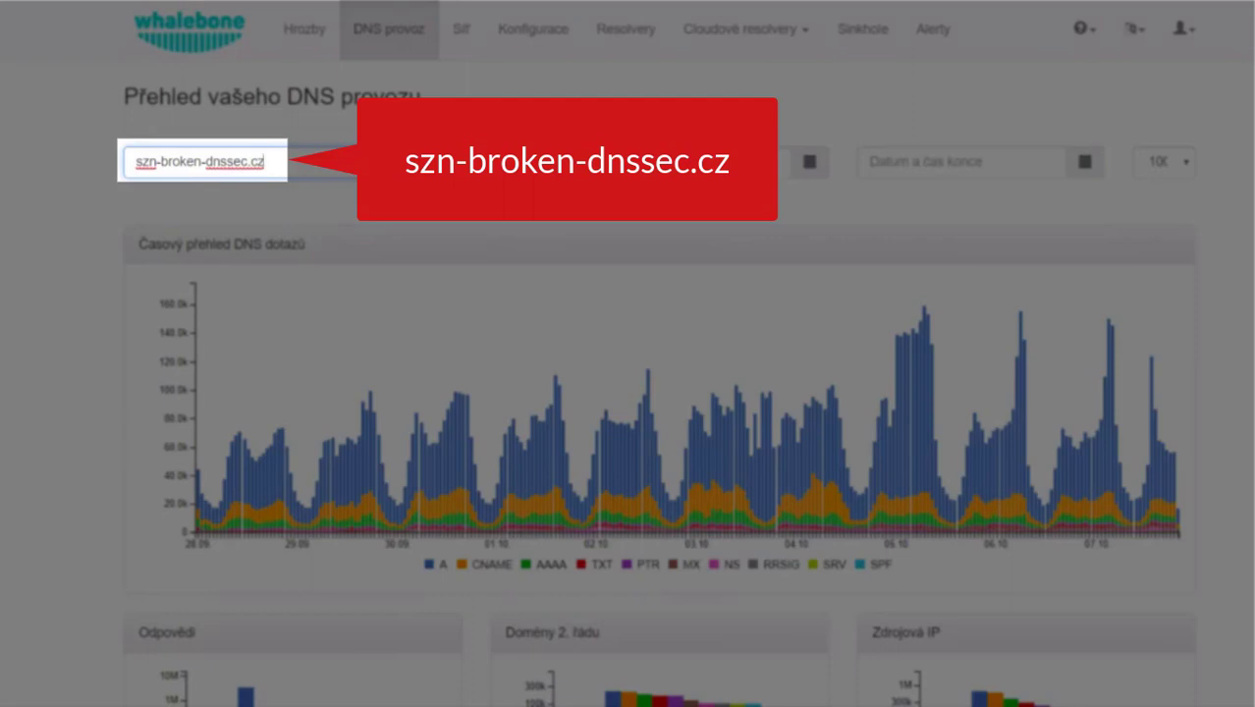
key(Return)
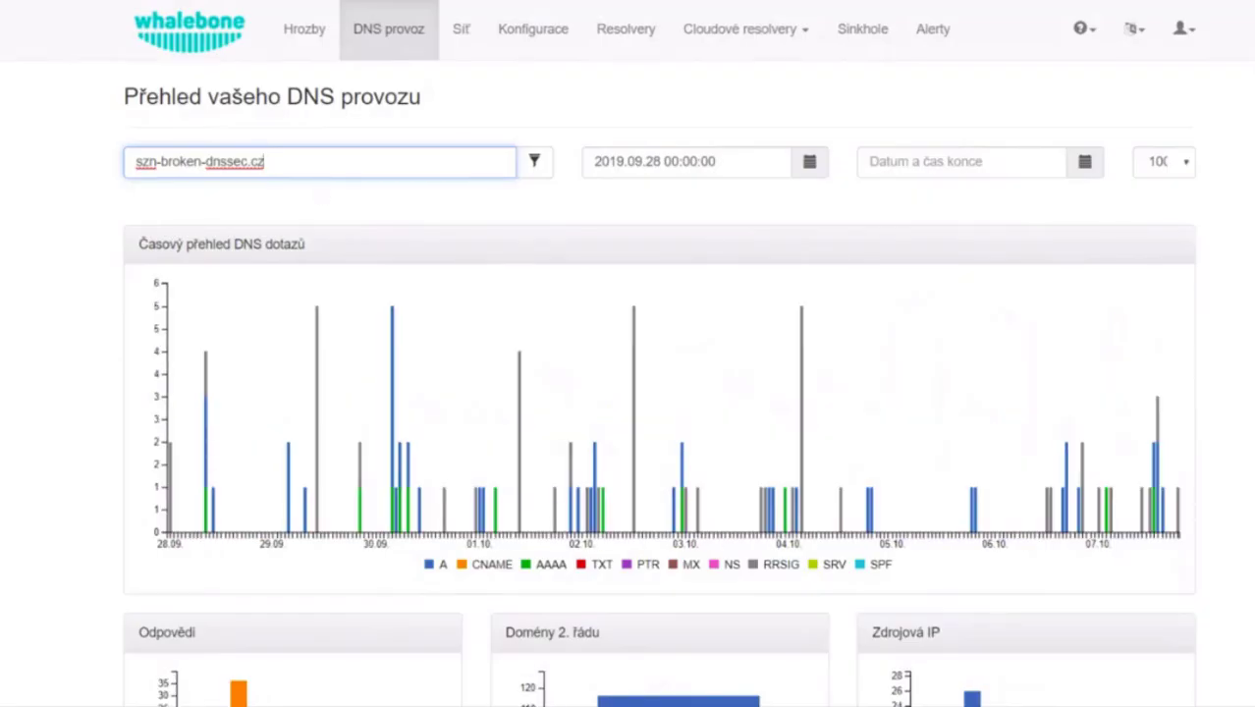
scroll(144, 270, down, 1)
scroll(972, 422, down, 4)
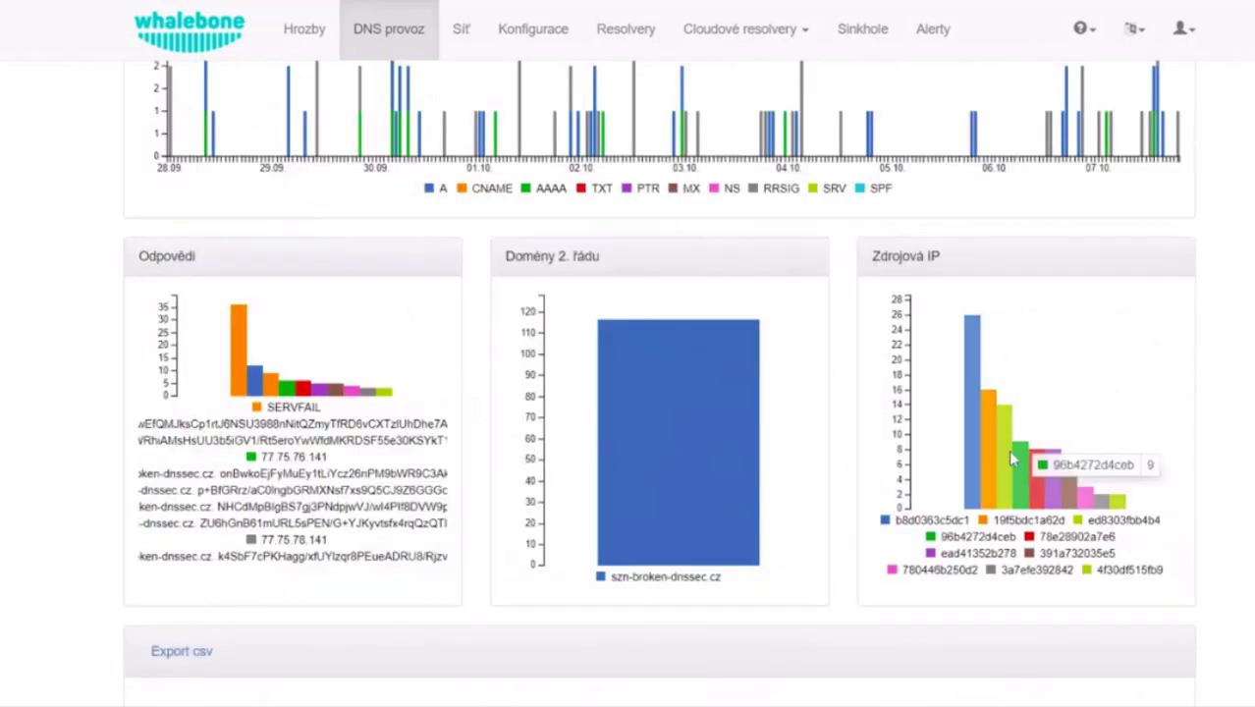
- Open the DNSViz analysis of szn-broken-dnssec.cz from the SERVFAIL record in the list of DNS queries
scroll(970, 398, down, 5)
scroll(970, 398, up, 5)
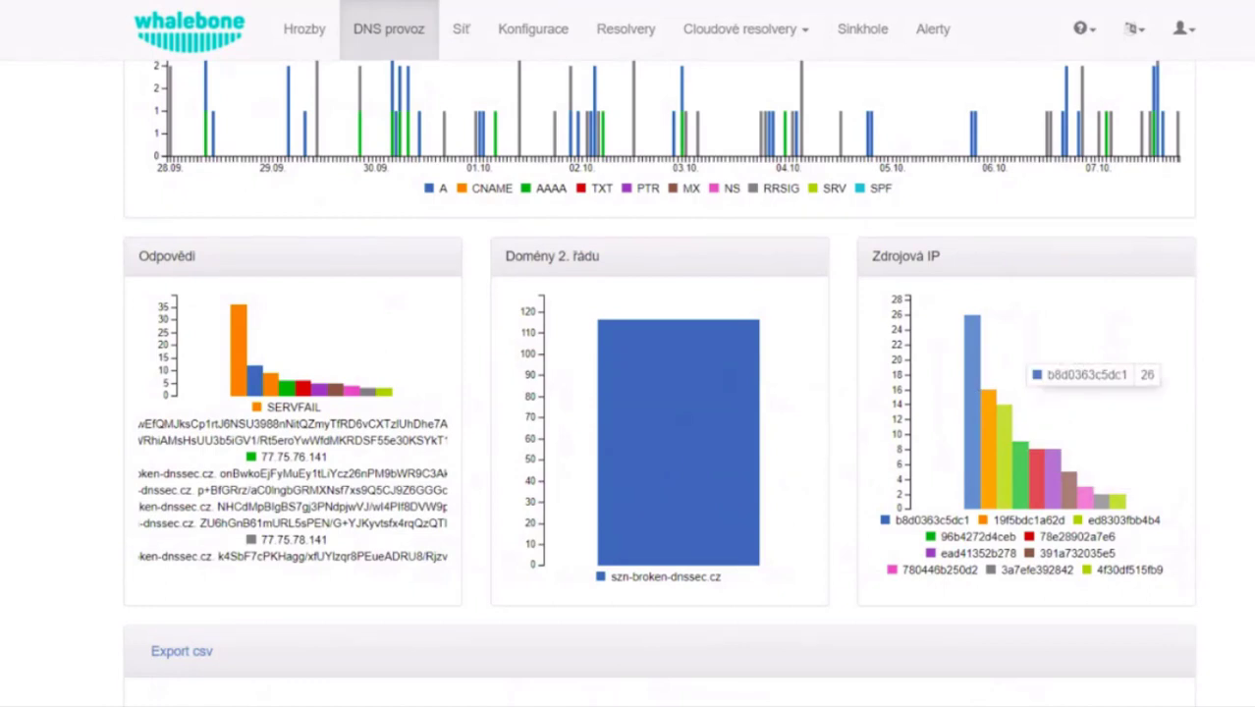
scroll(980, 359, up, 2)
scroll(1039, 317, down, 2)
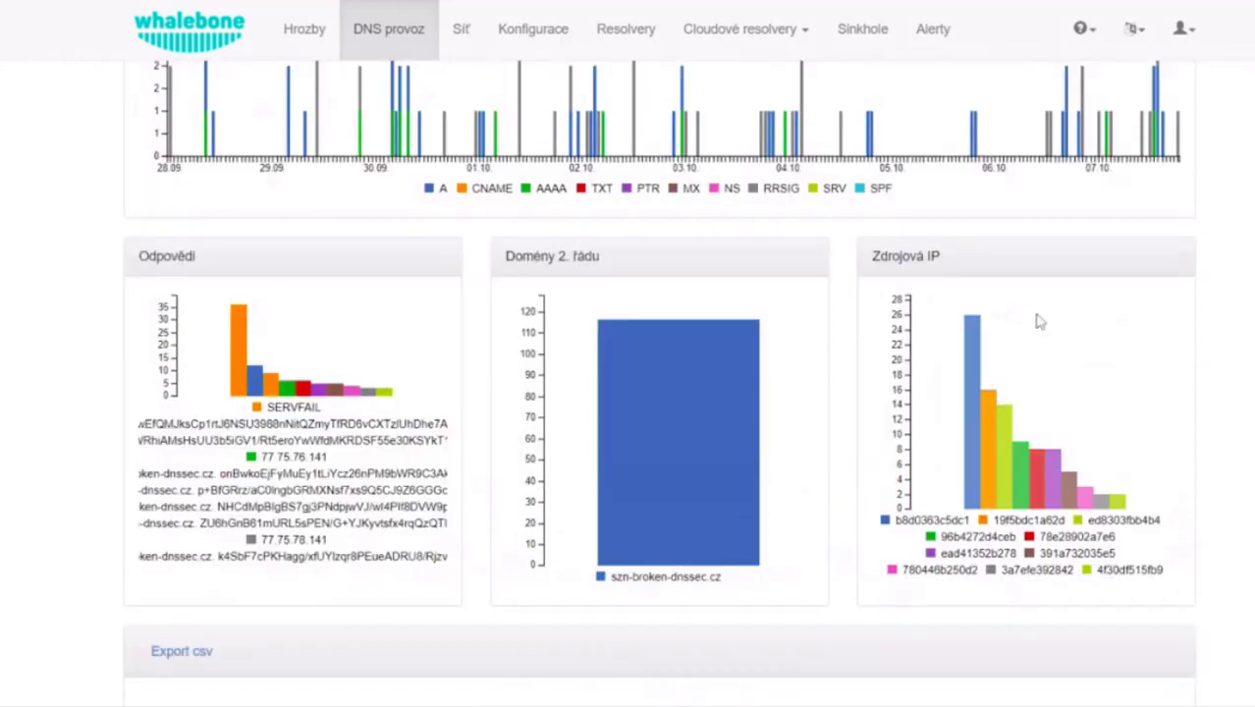
scroll(980, 402, down, 5)
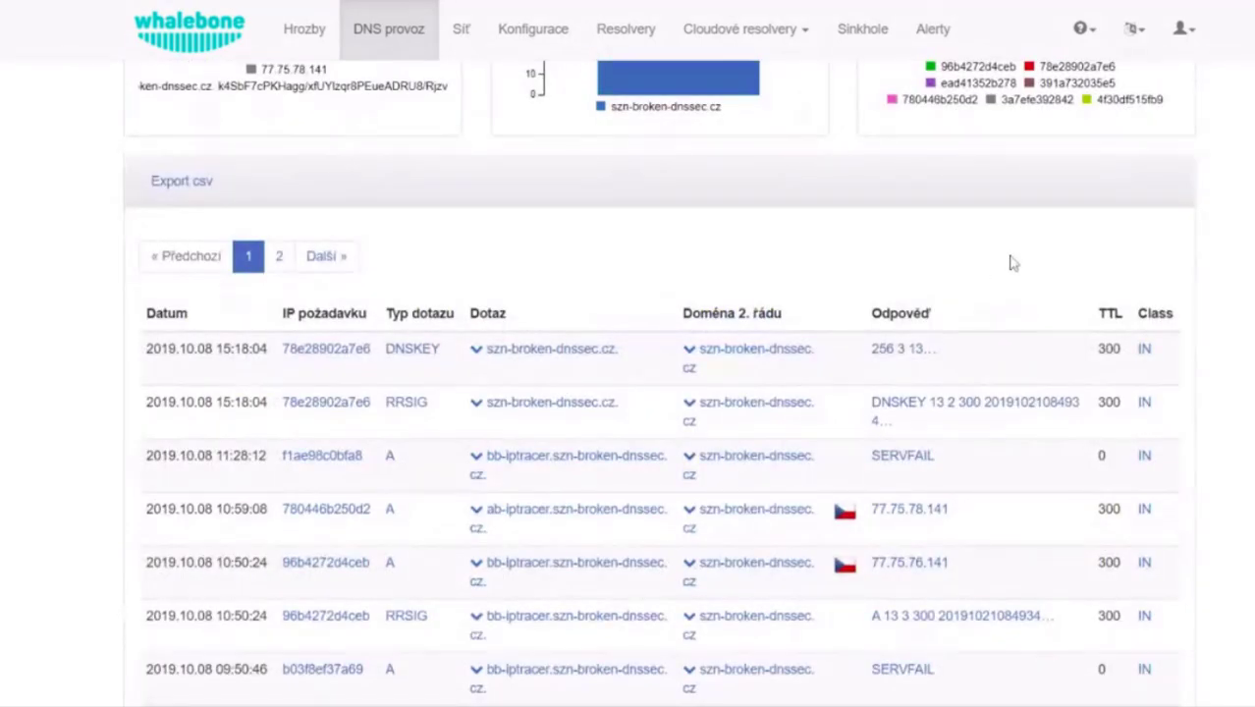
scroll(1011, 260, down, 1)
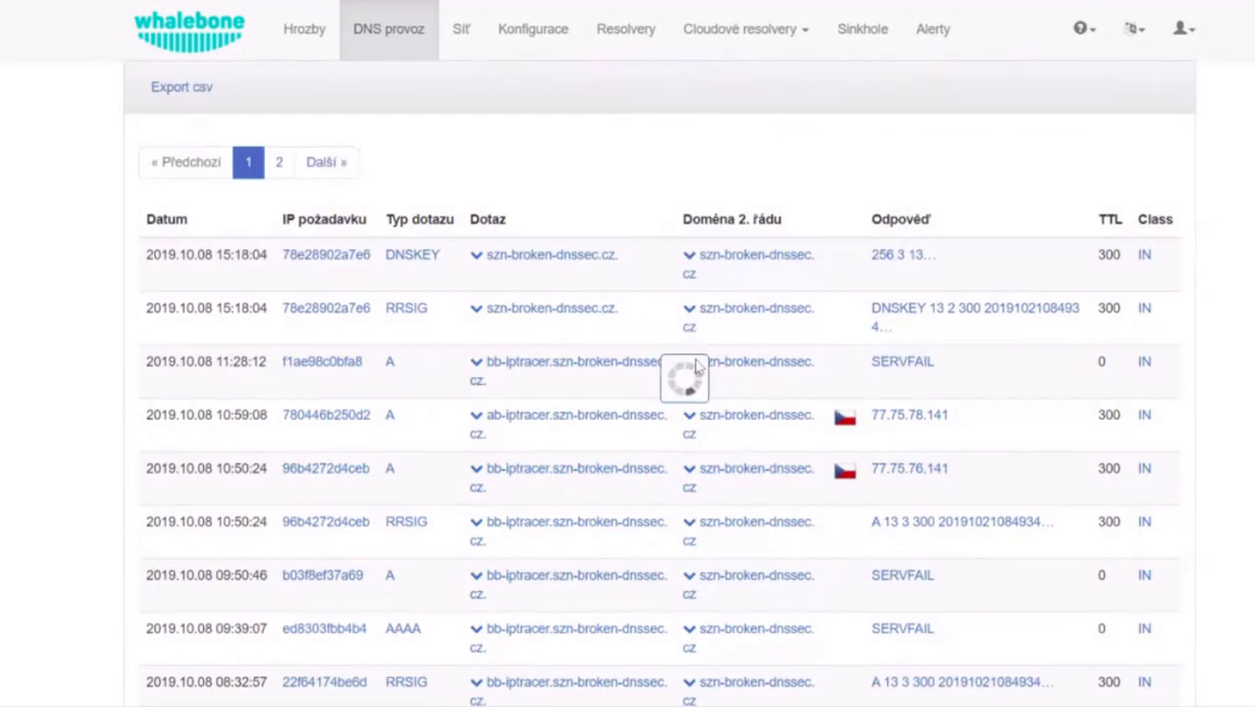
click(691, 417)
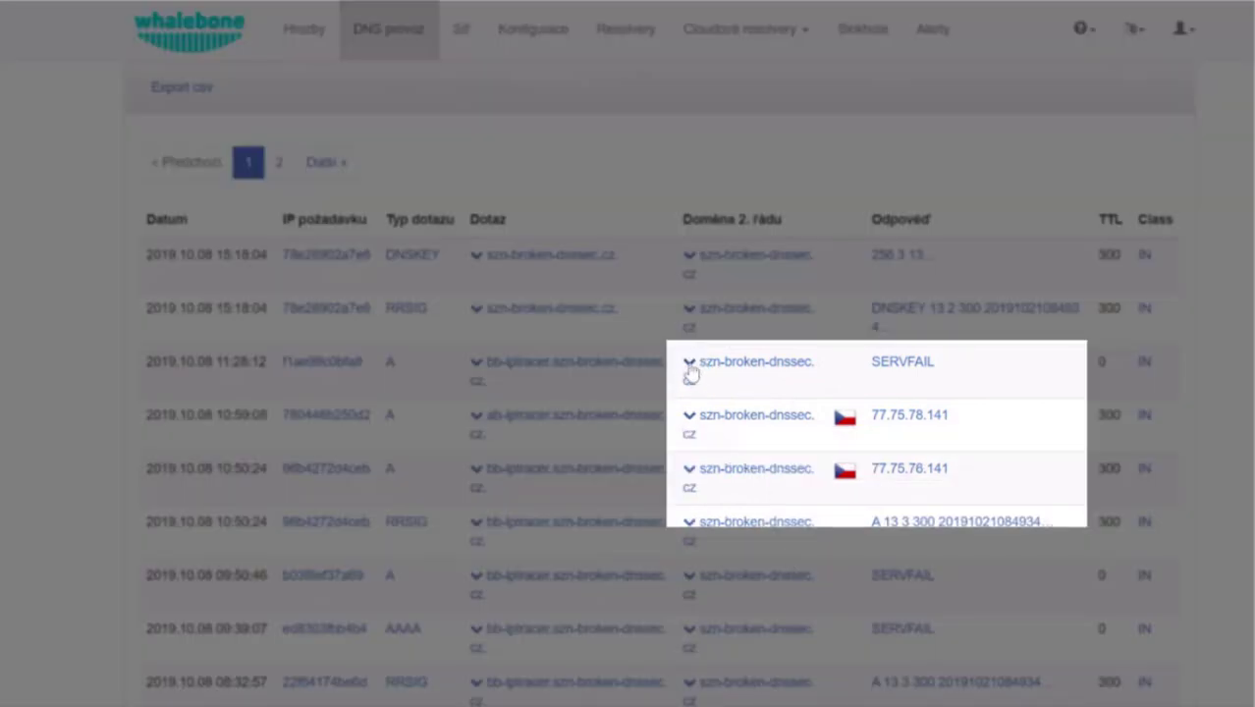
click(692, 371)
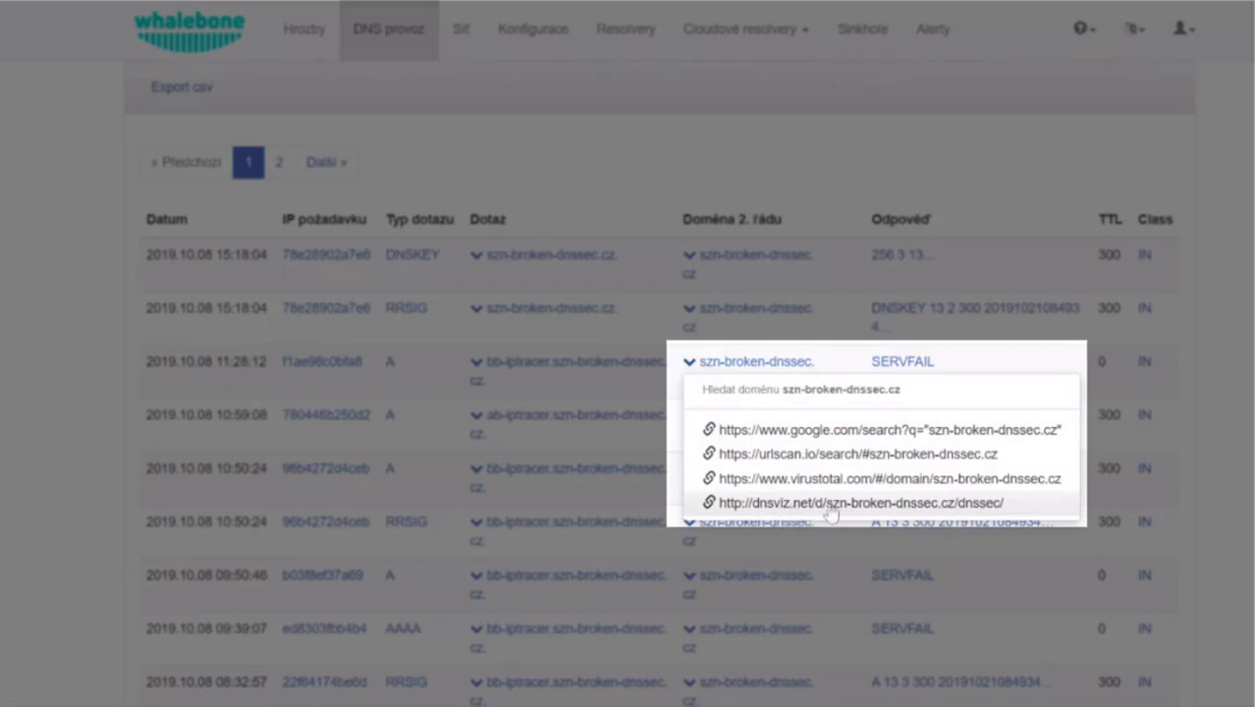
click(880, 513)
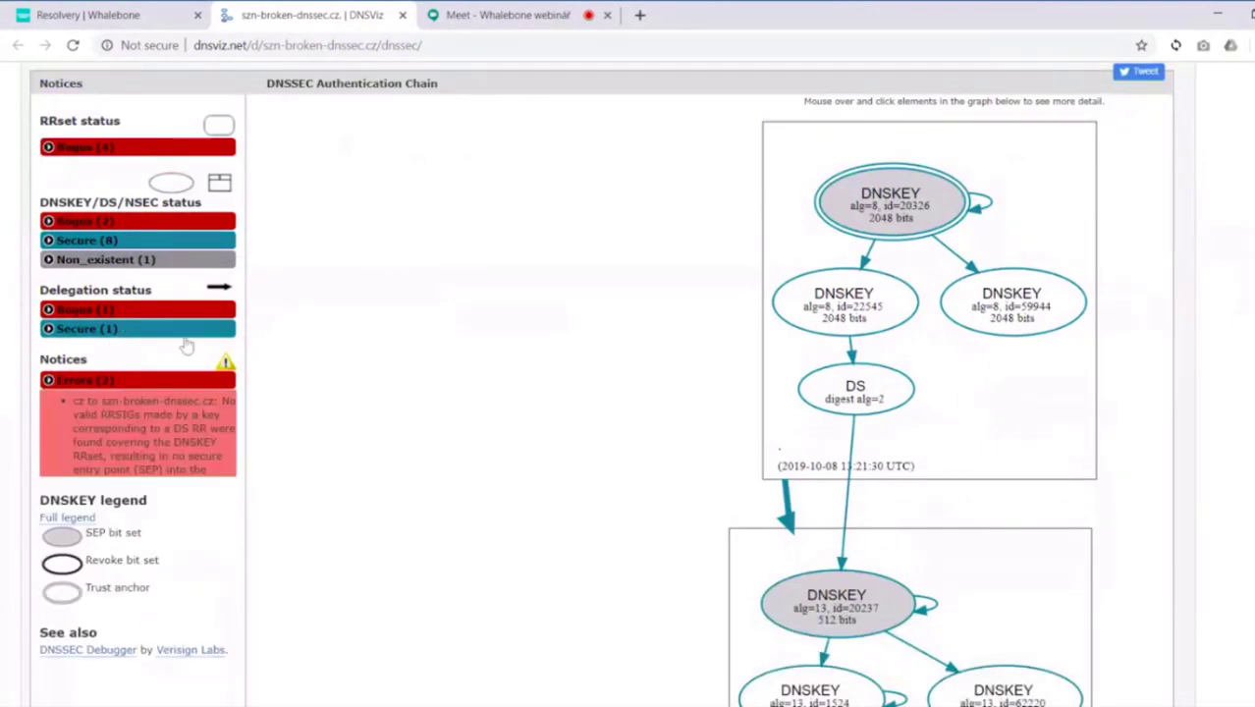
- Examine the DNSSEC authentication chain, including the details of the MX and SOA records and the delegation from cz to szn-broken-dnssec.cz
scroll(556, 310, down, 6)
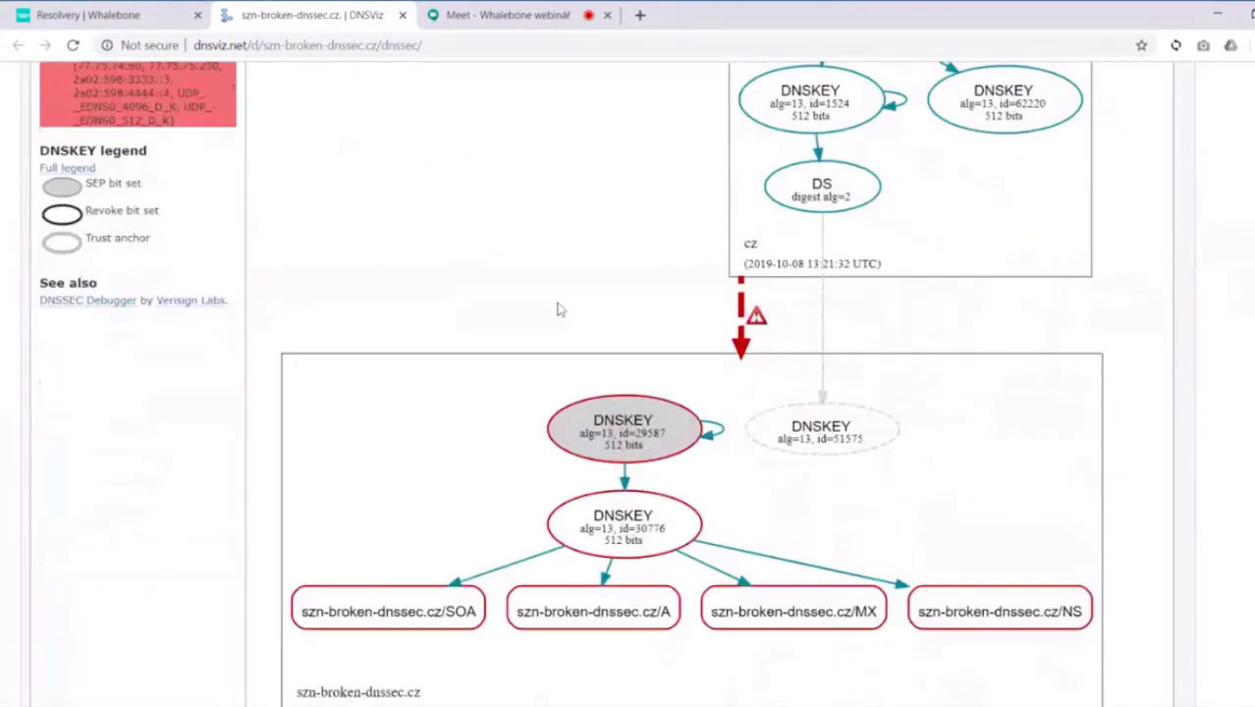
scroll(556, 309, up, 6)
mouse_move(824, 192)
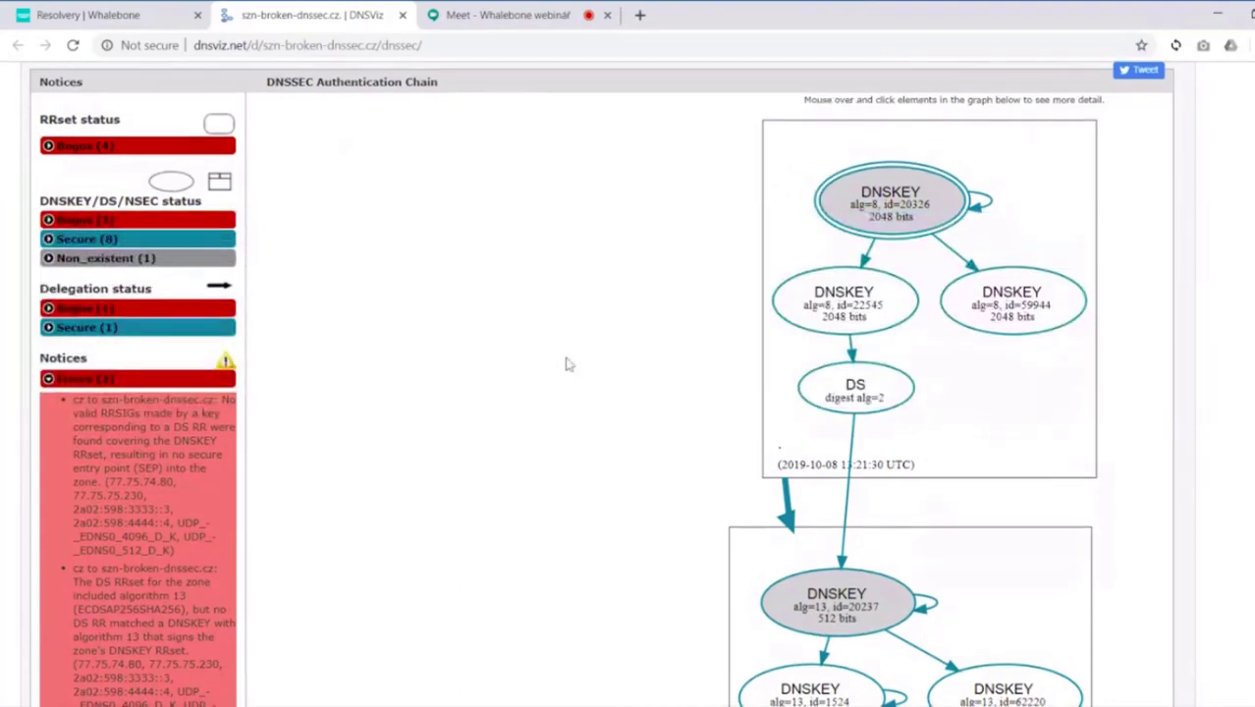
scroll(565, 364, down, 3)
scroll(687, 393, down, 5)
mouse_move(841, 447)
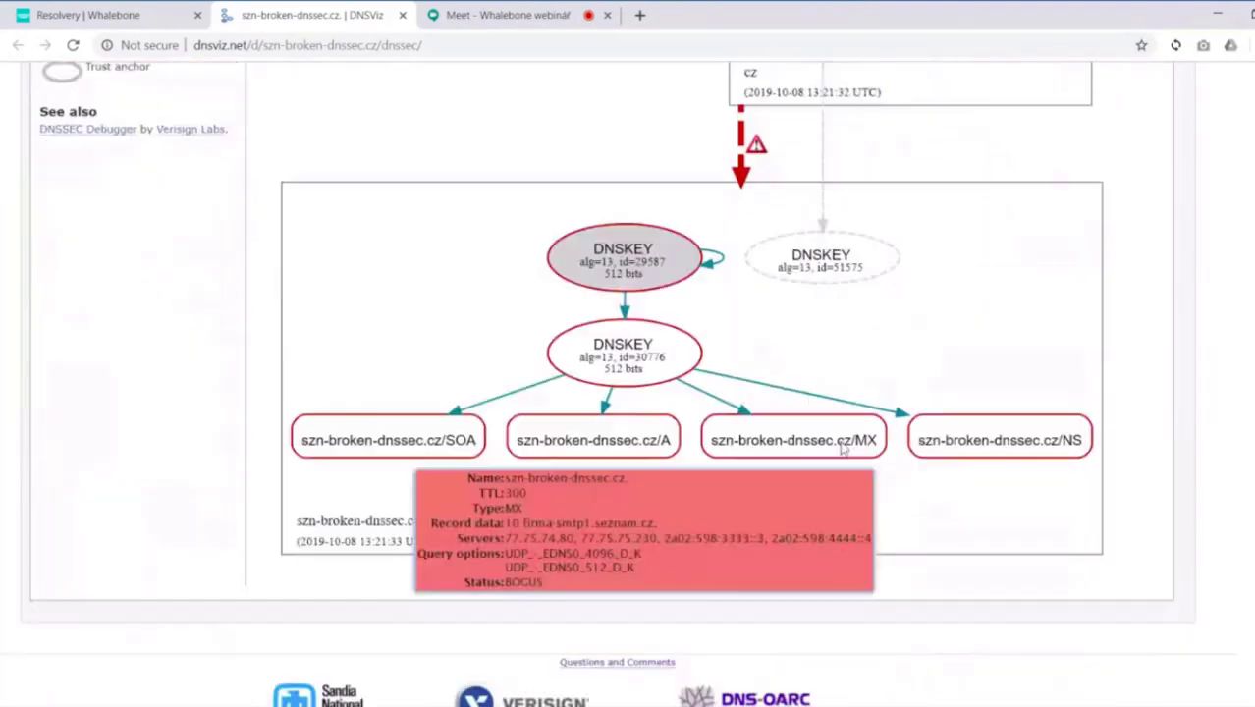
mouse_move(604, 241)
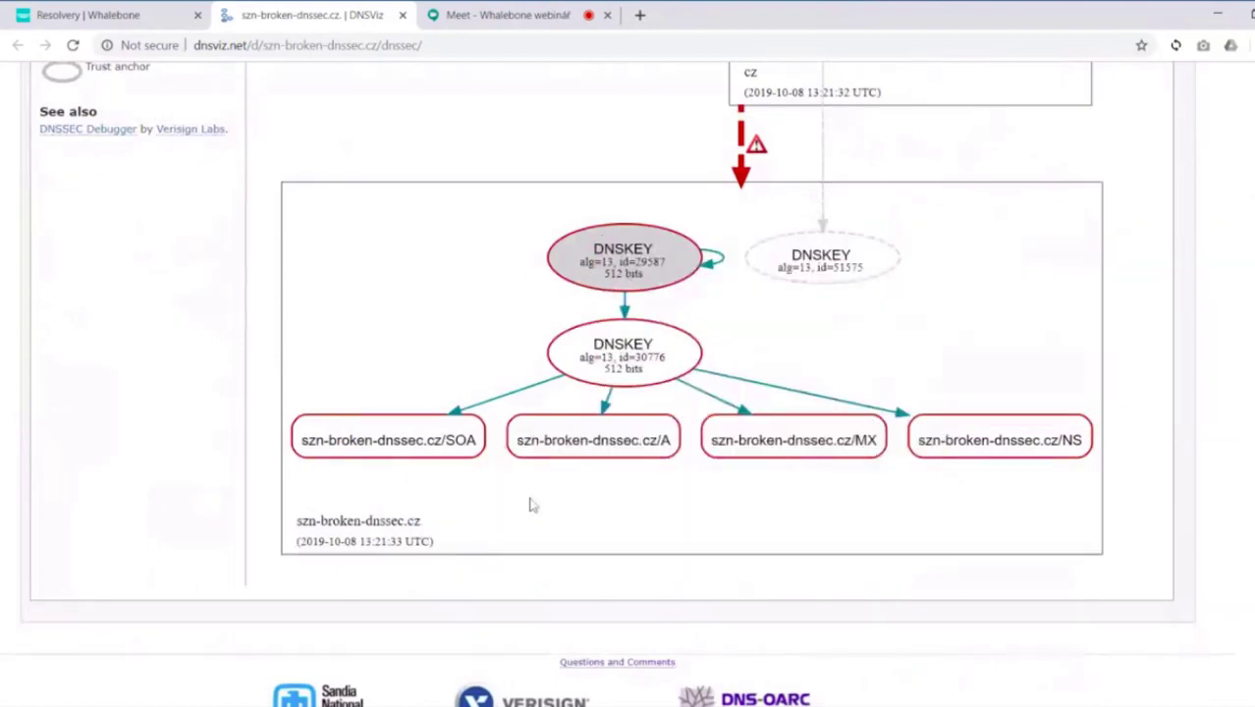
mouse_move(424, 449)
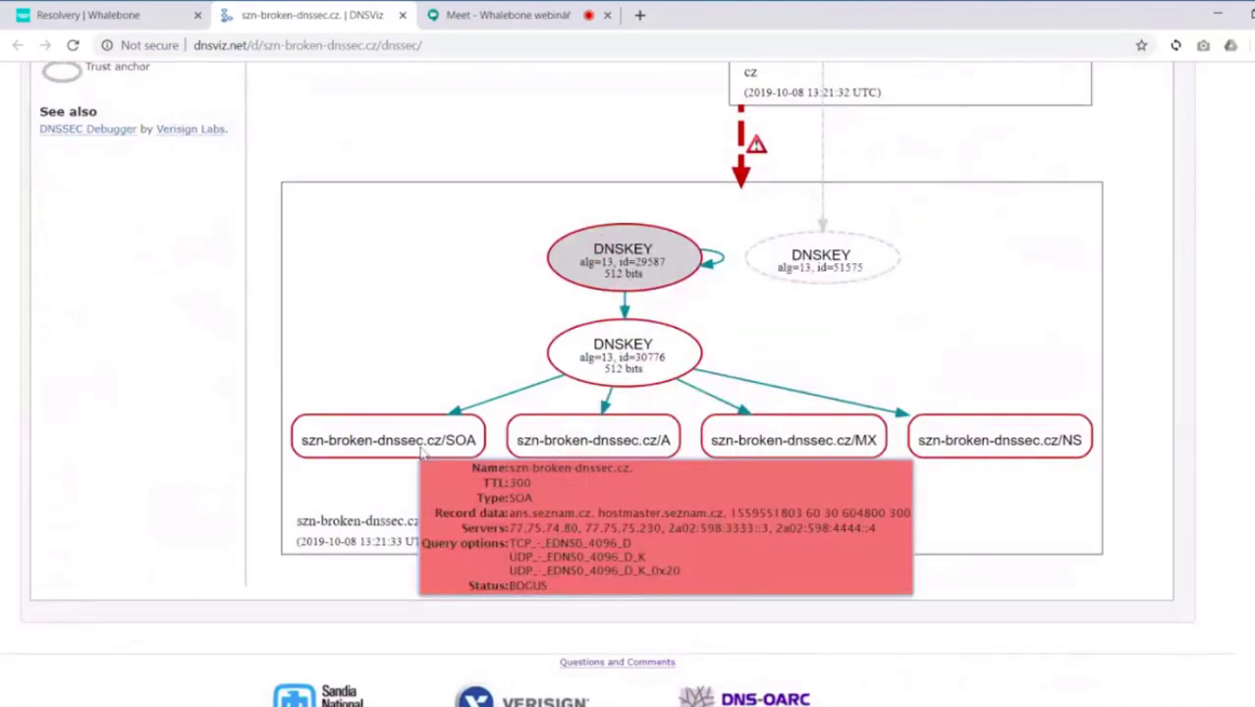
mouse_move(758, 147)
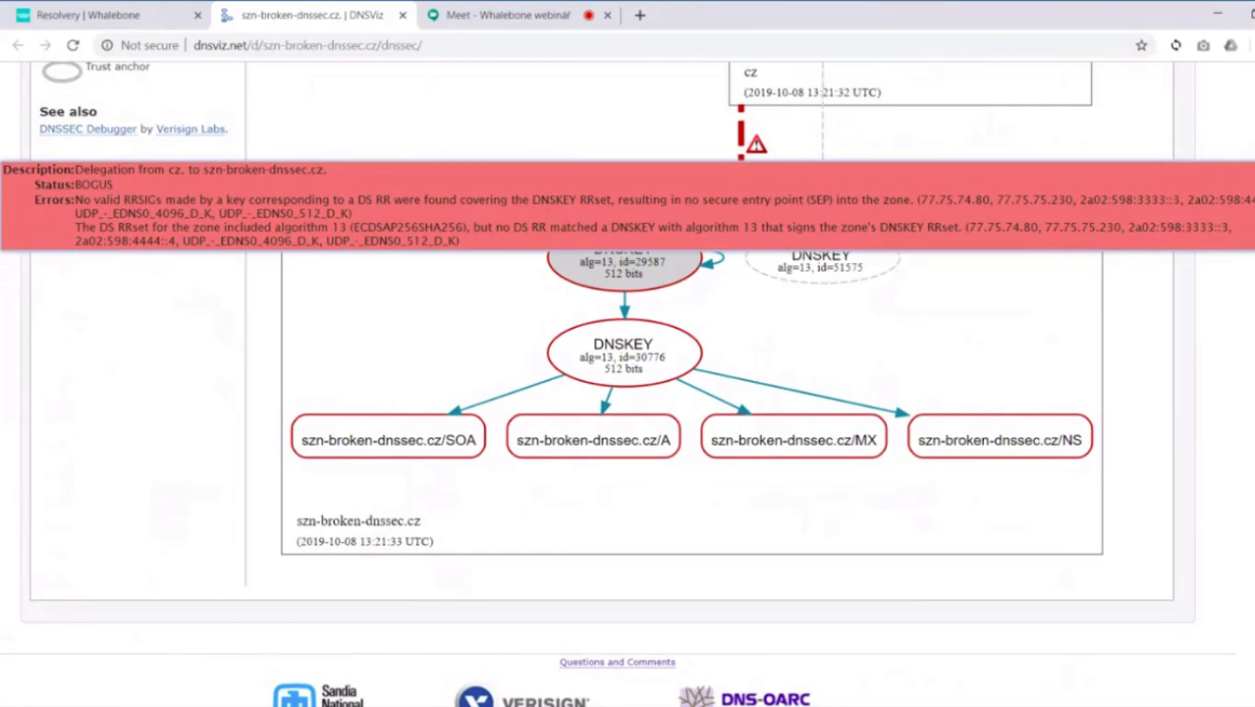
- Collapse the error notices and review the authentication chain from the root zone down to szn-broken-dnssec.cz
scroll(758, 152, up, 3)
scroll(665, 241, up, 6)
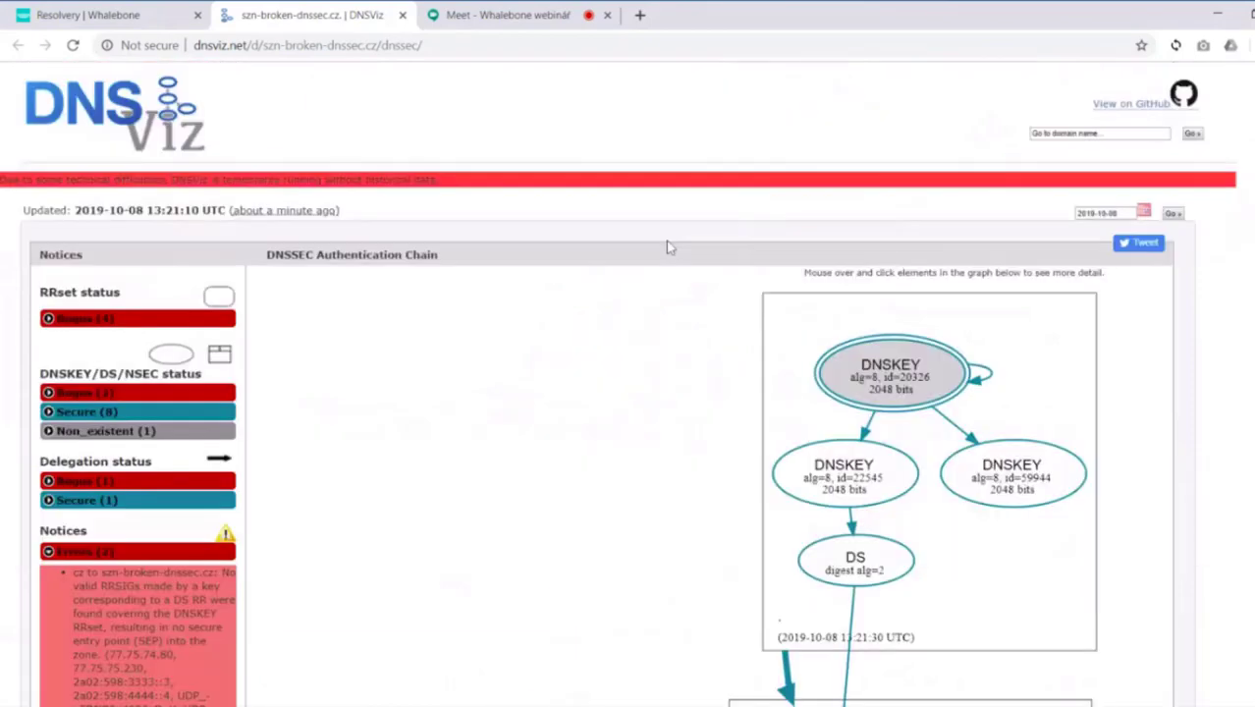
scroll(595, 322, down, 4)
scroll(593, 322, up, 3)
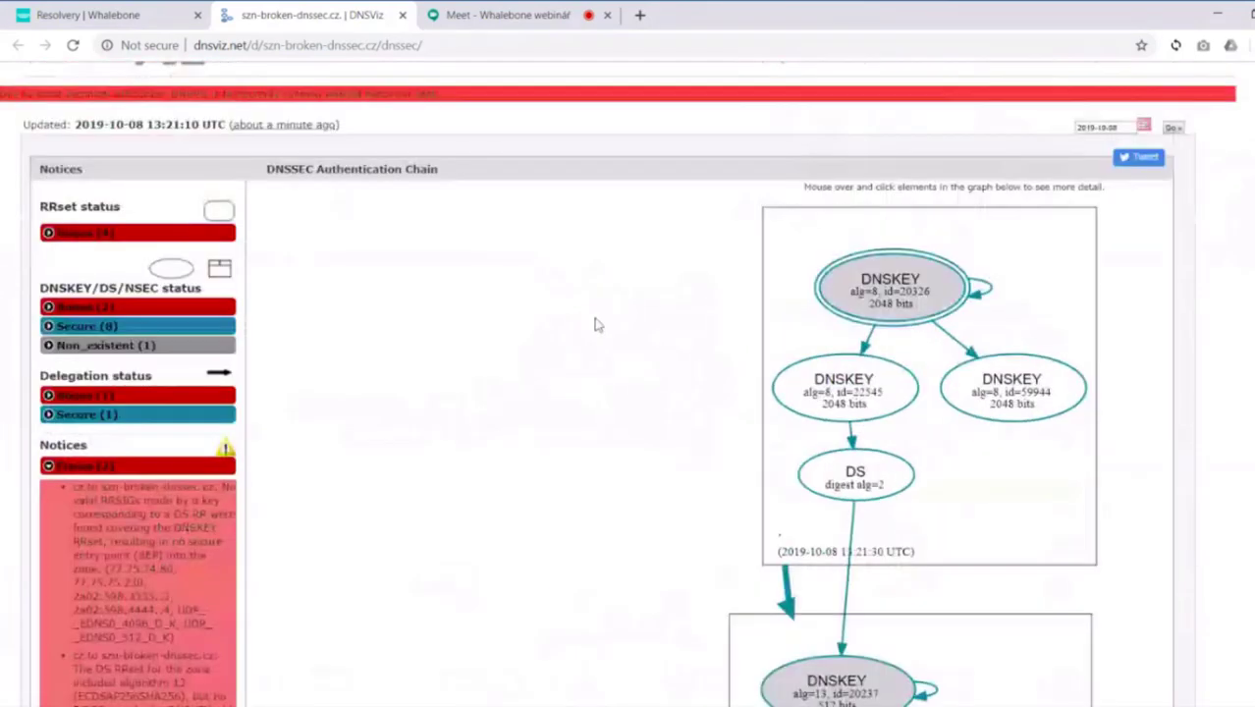
click(47, 466)
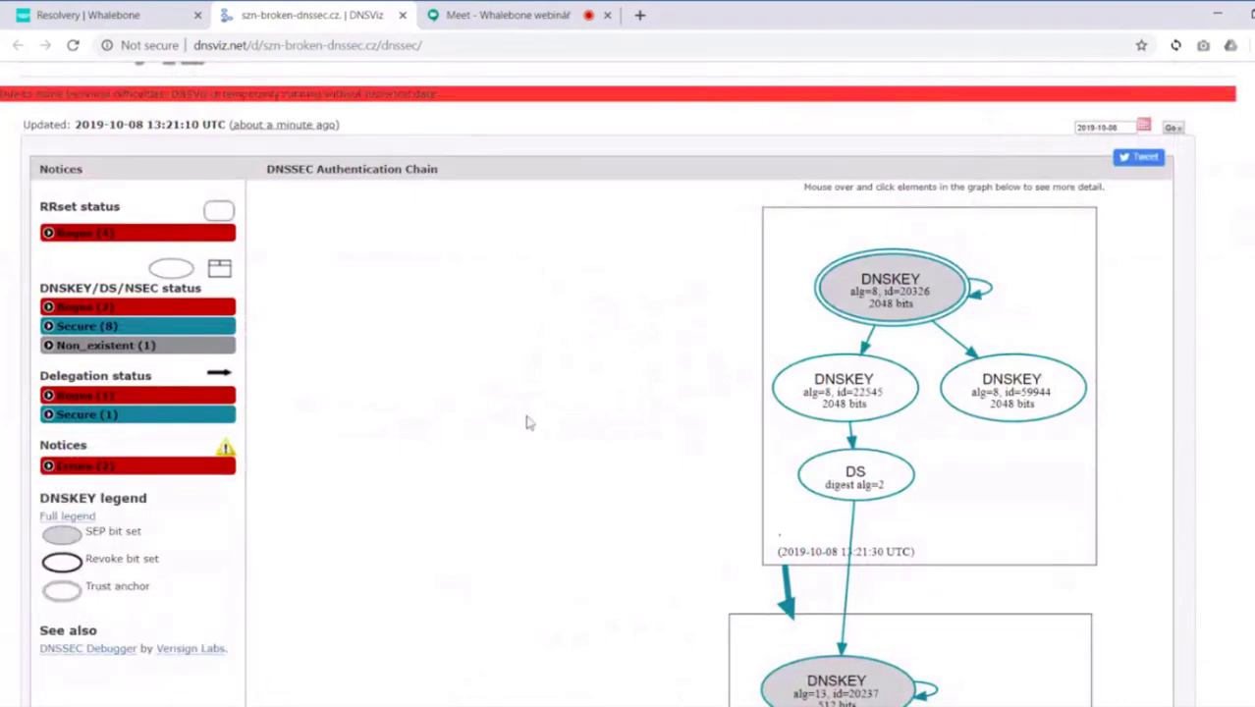
scroll(472, 415, up, 1)
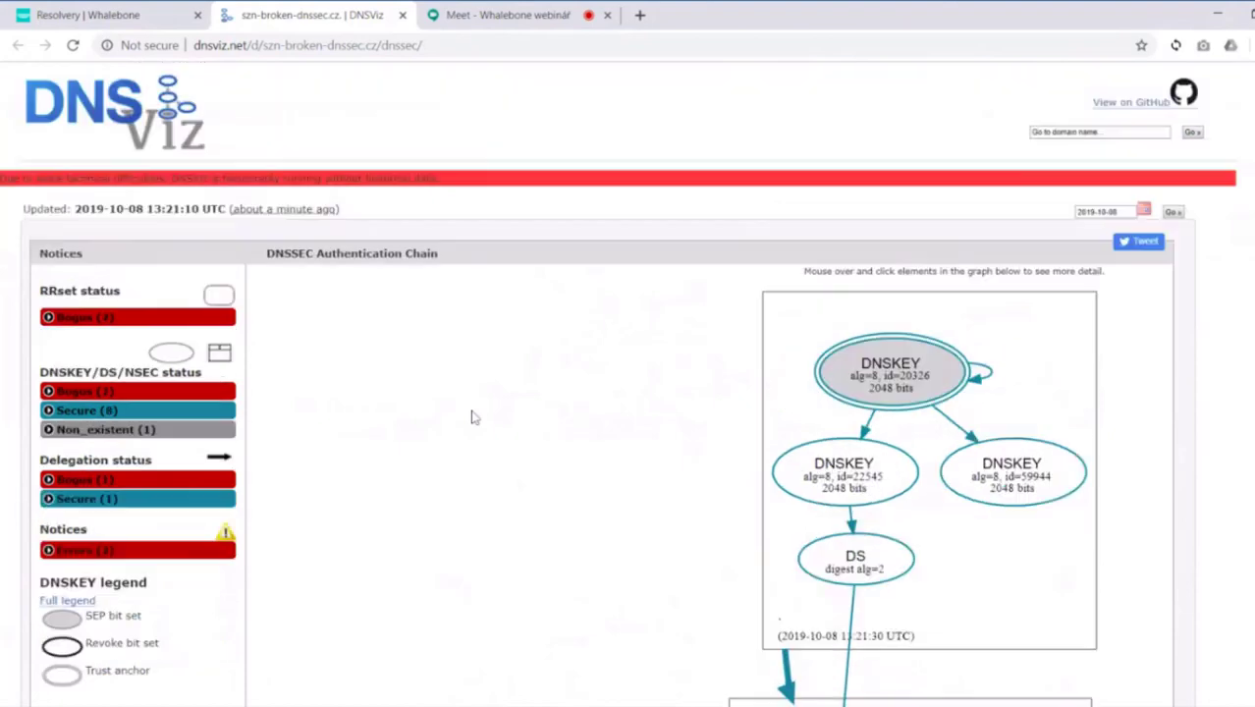
scroll(472, 415, down, 9)
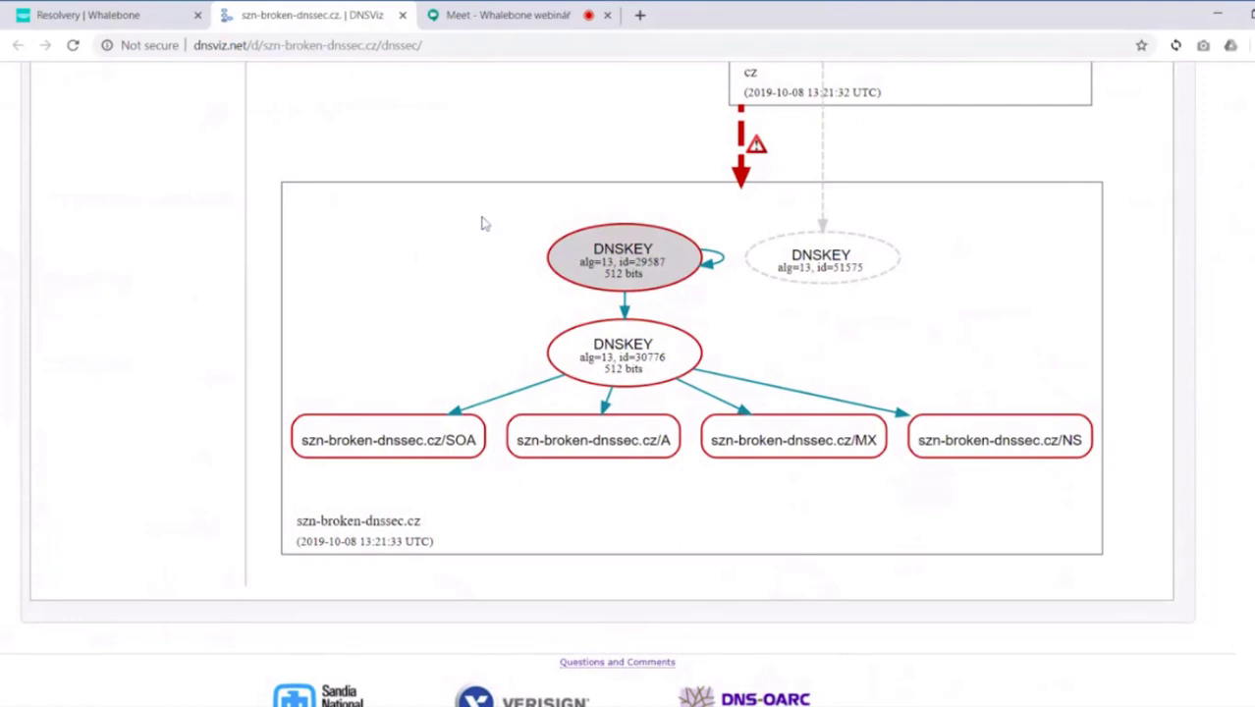
scroll(481, 224, up, 5)
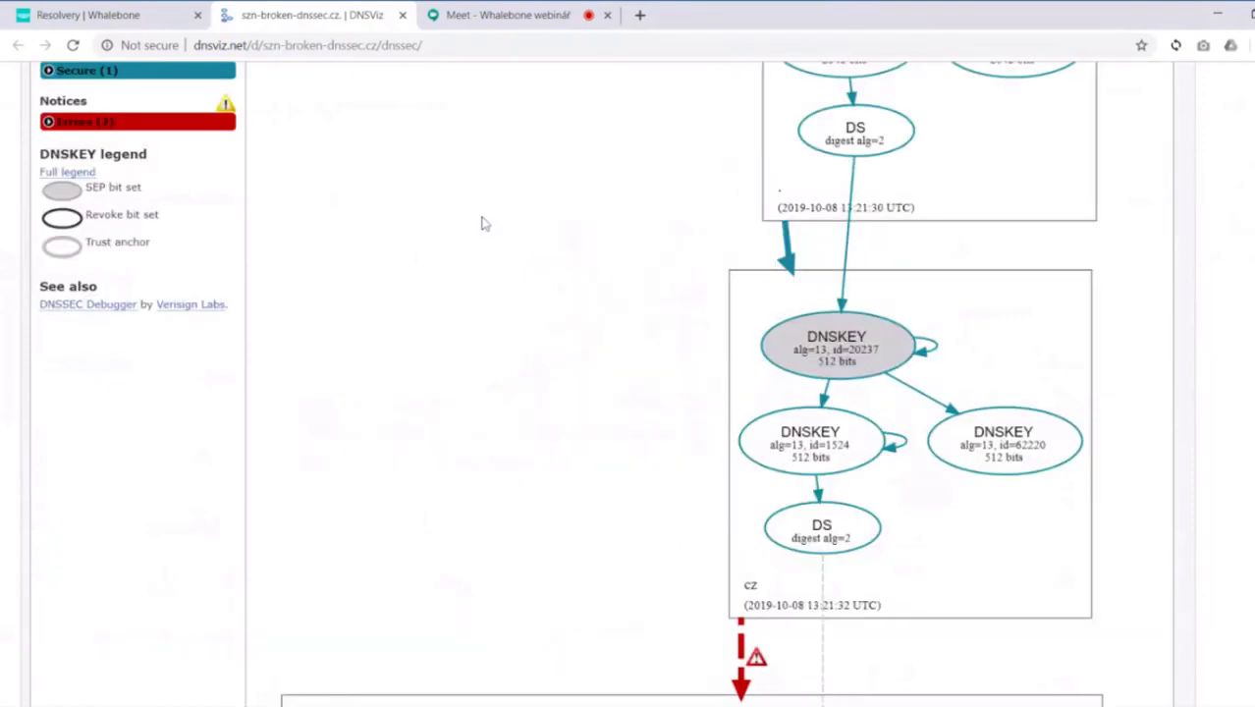
scroll(481, 224, up, 4)
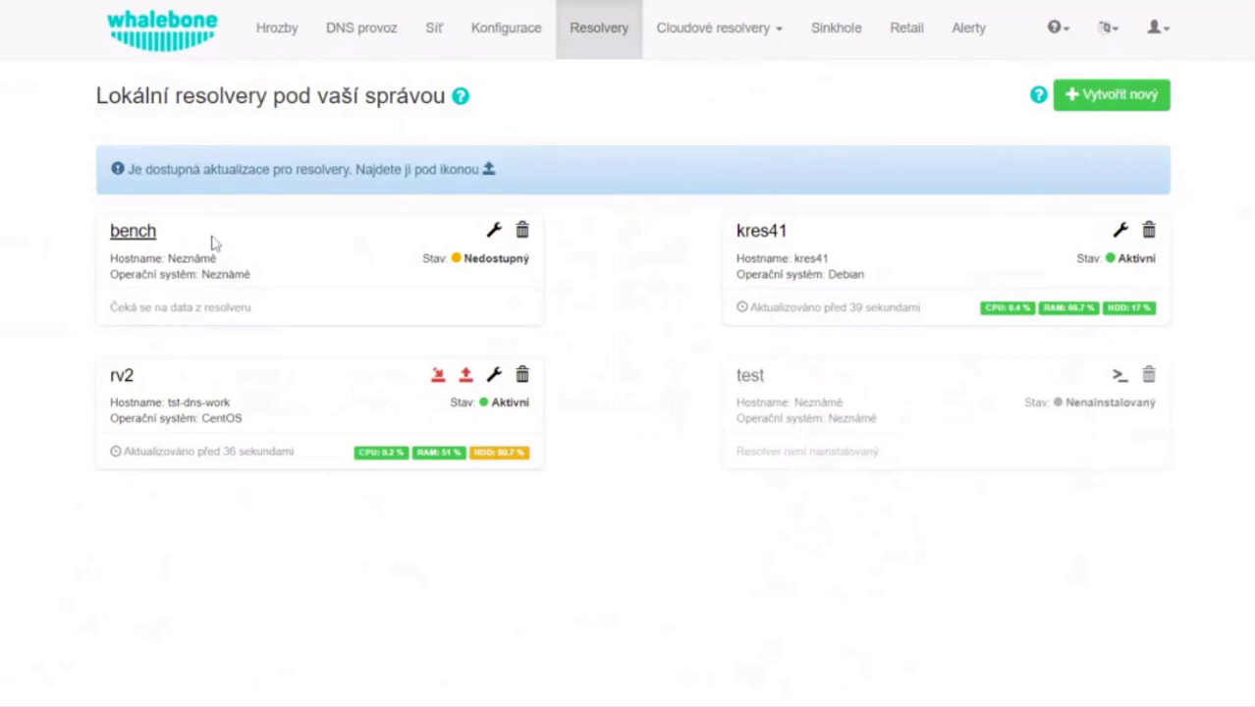
- Delete the uninstalled resolver named test from the local resolvers
click(1148, 375)
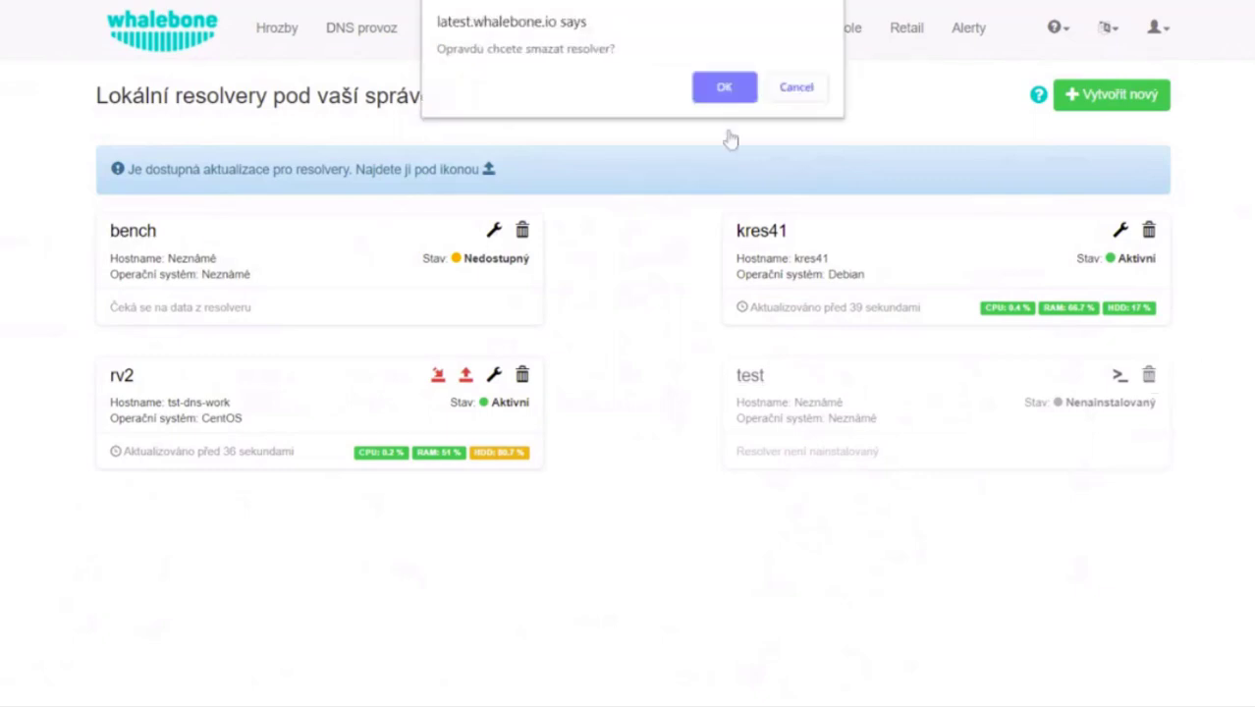
click(714, 99)
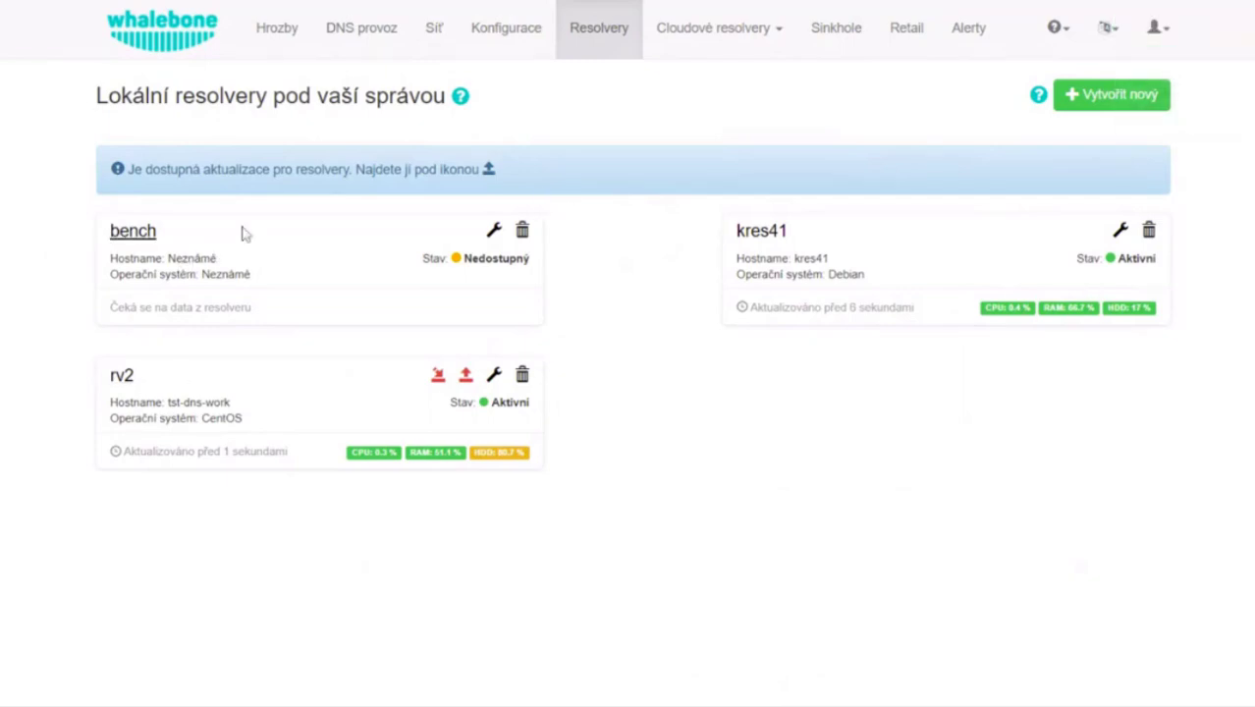
- Check the bench resolver's status, review the health, CPU, RAM and disk statistics of kres41, and return to the resolver overview
drag(542, 267, 462, 258)
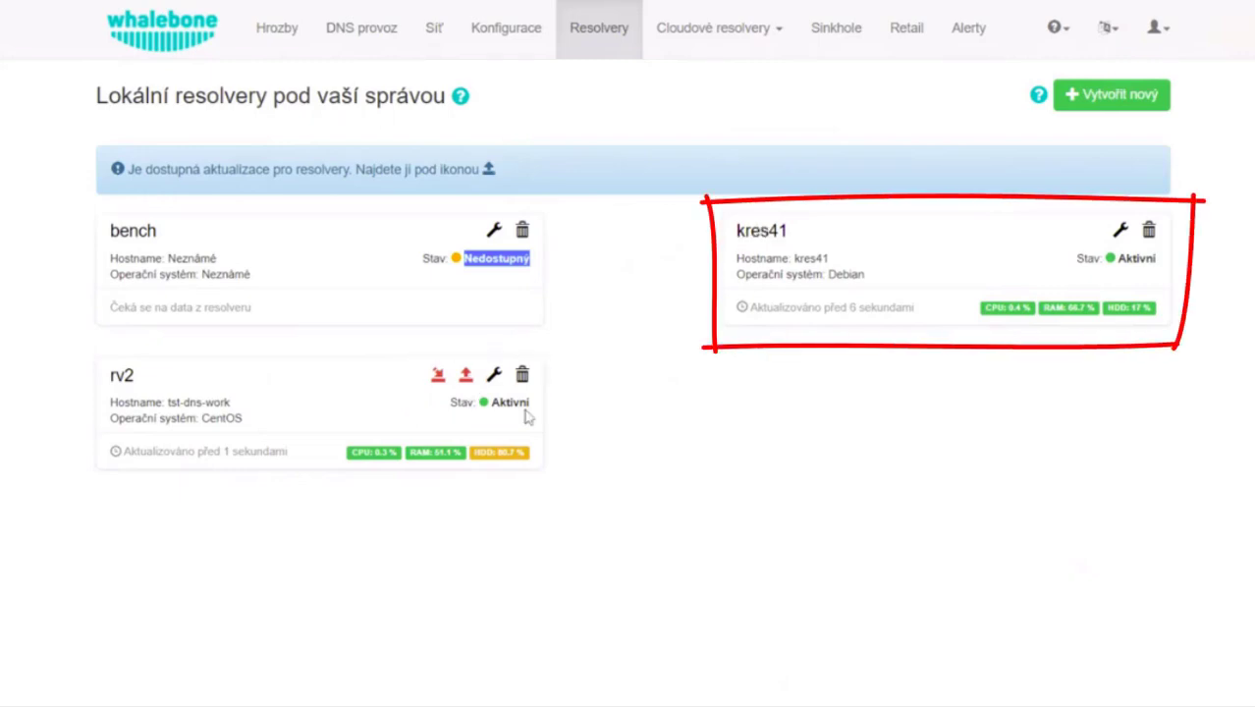
click(760, 231)
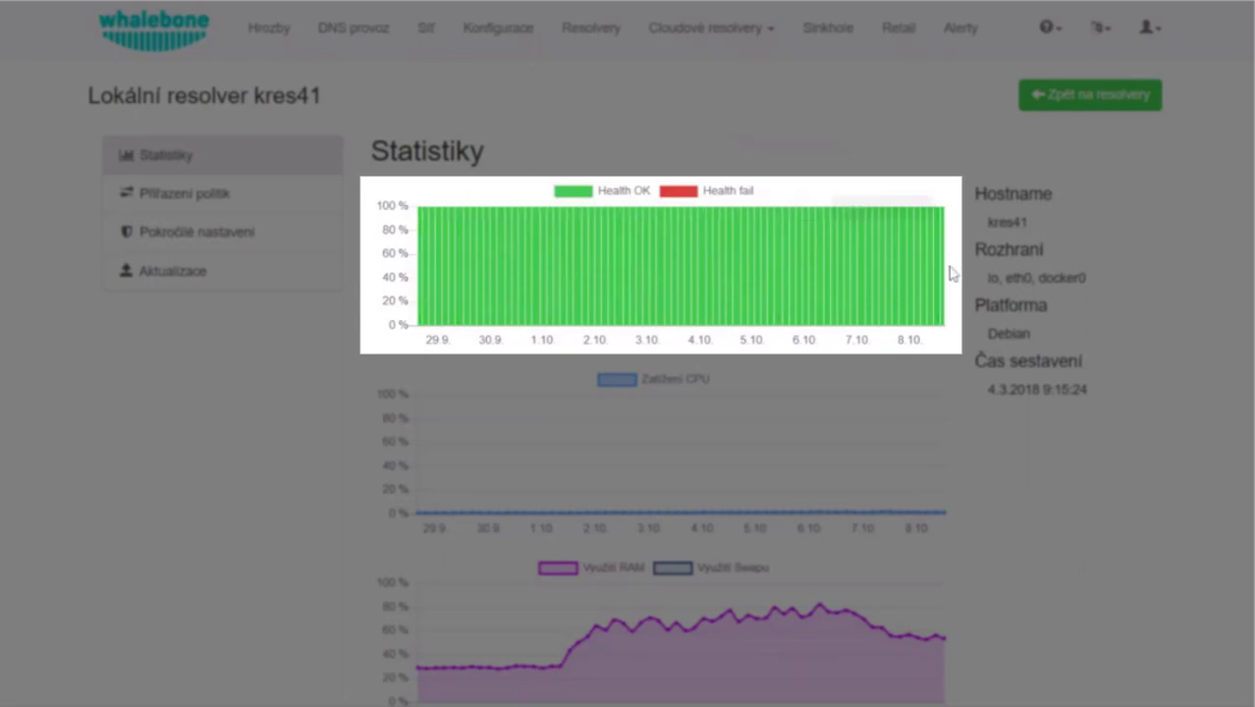
scroll(950, 274, down, 3)
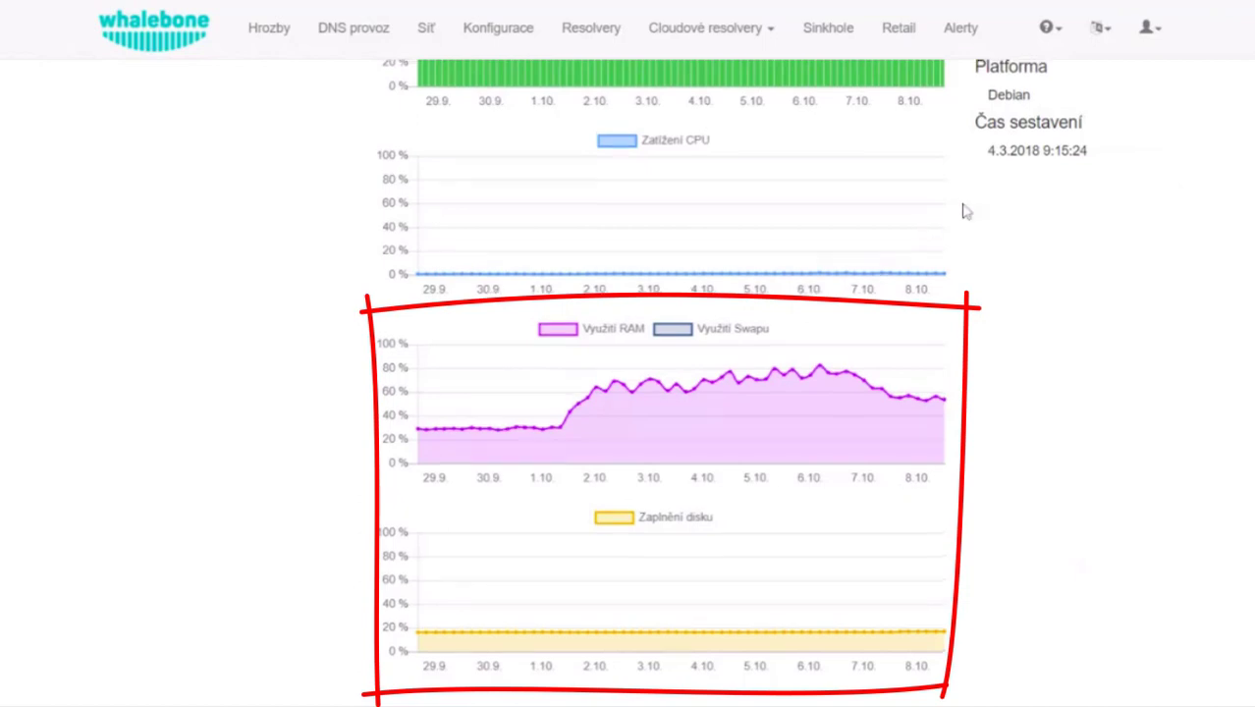
scroll(965, 212, up, 3)
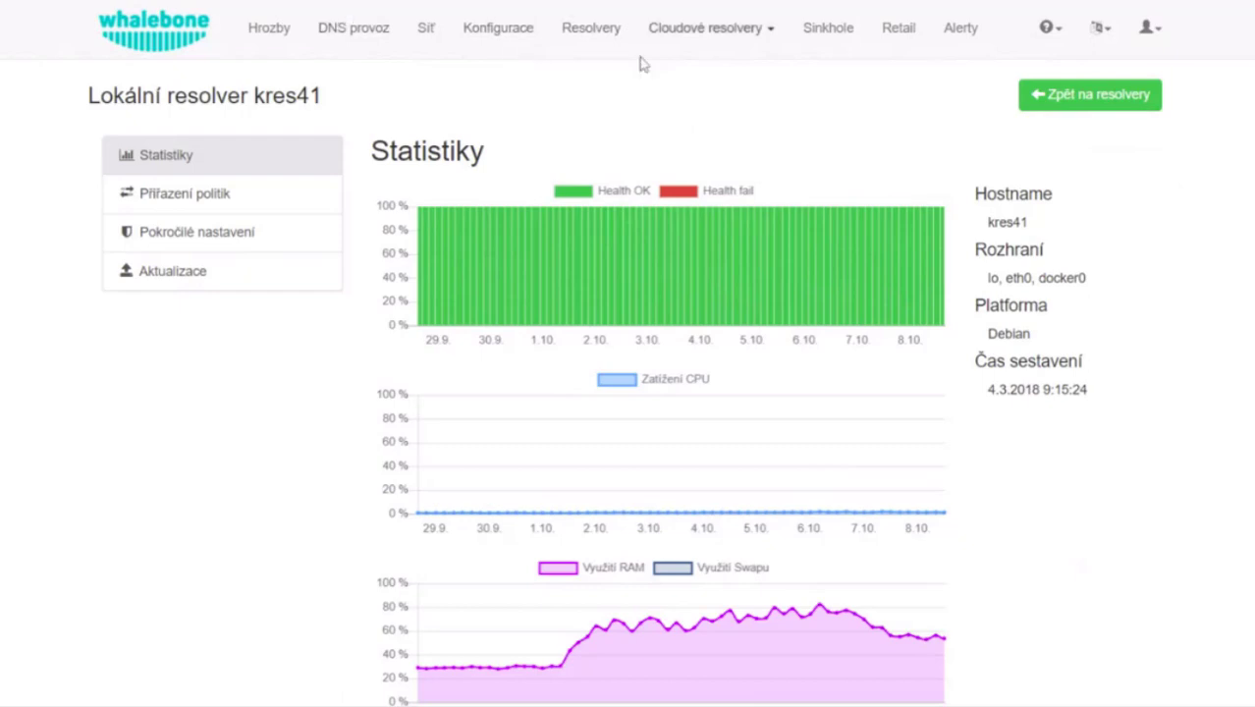
click(591, 27)
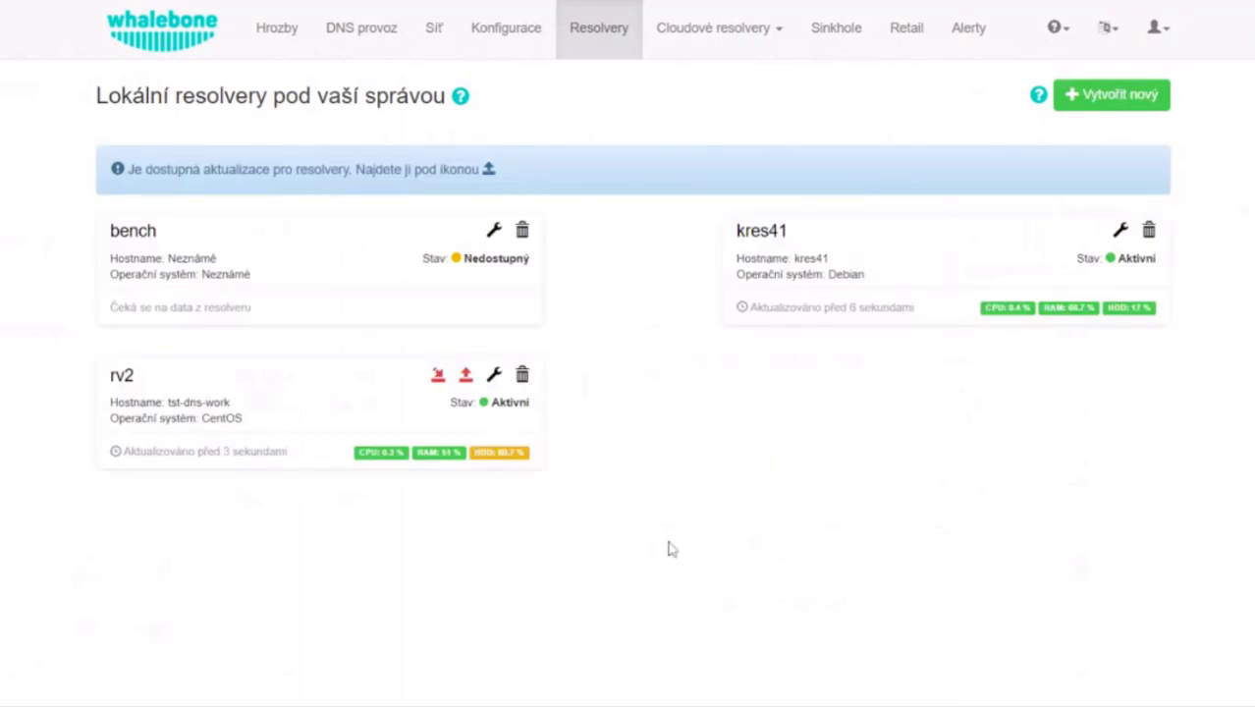
- Create a new local resolver named Webinar
click(1110, 95)
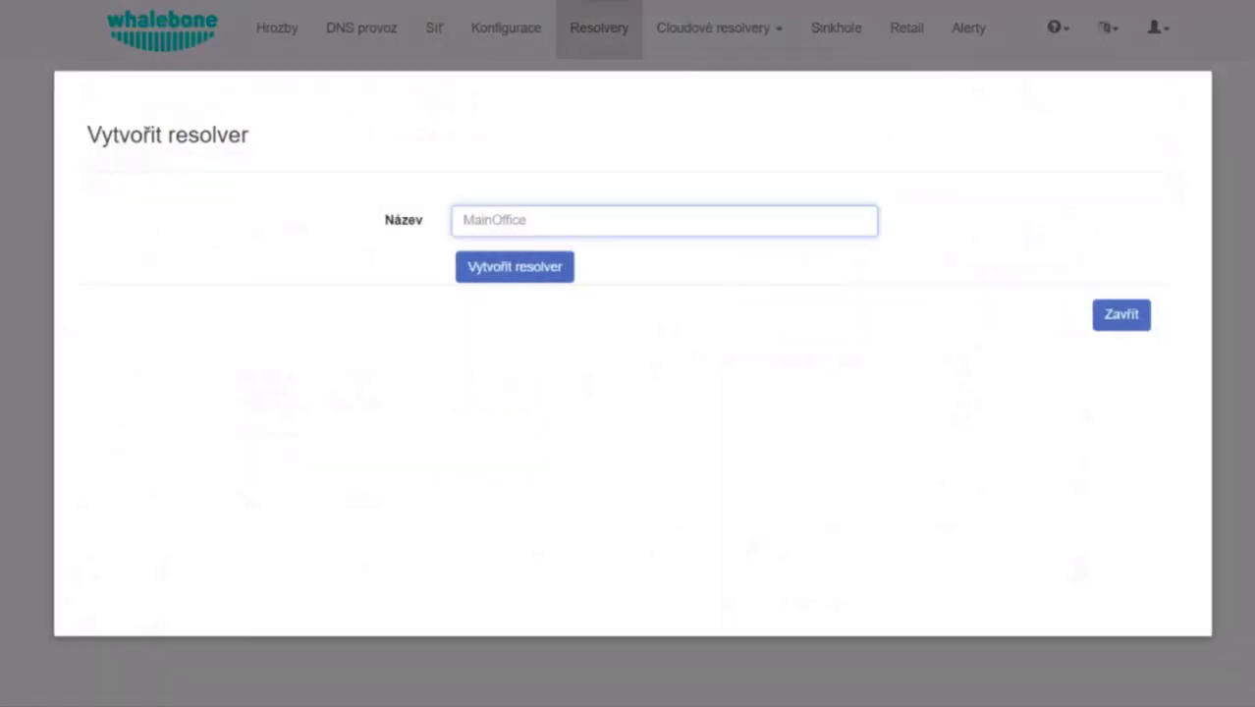
text(Test)
key(BackSpace)
key(BackSpace)
key(BackSpace)
key(BackSpace)
text(Webinar)
click(565, 279)
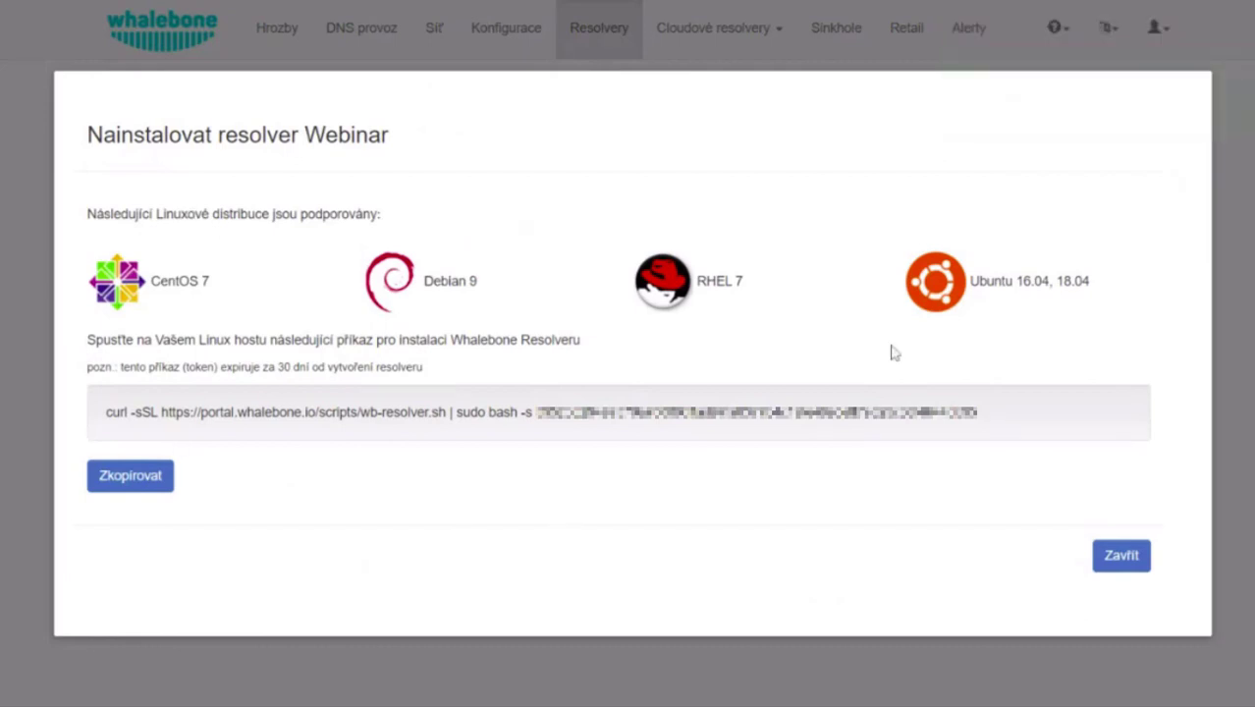
- Copy the Webinar resolver's Linux installation command, highlight its script URL and token, and close the installation instructions
click(132, 479)
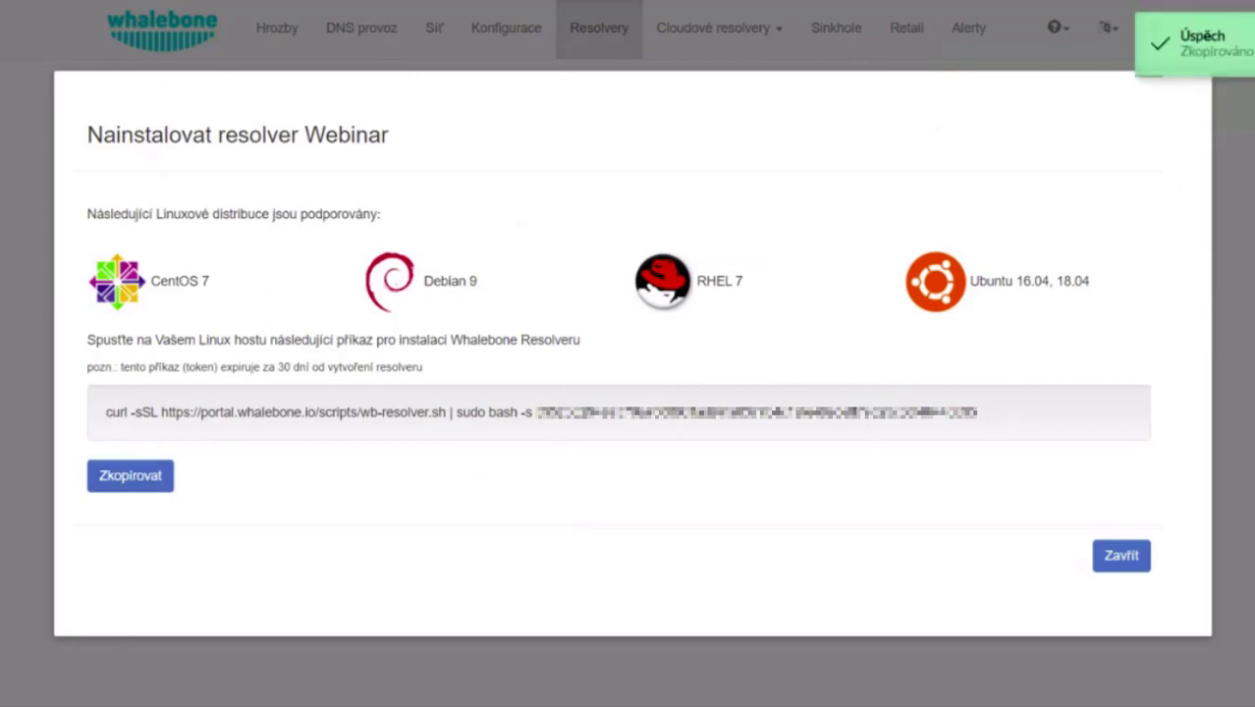
drag(448, 413, 160, 413)
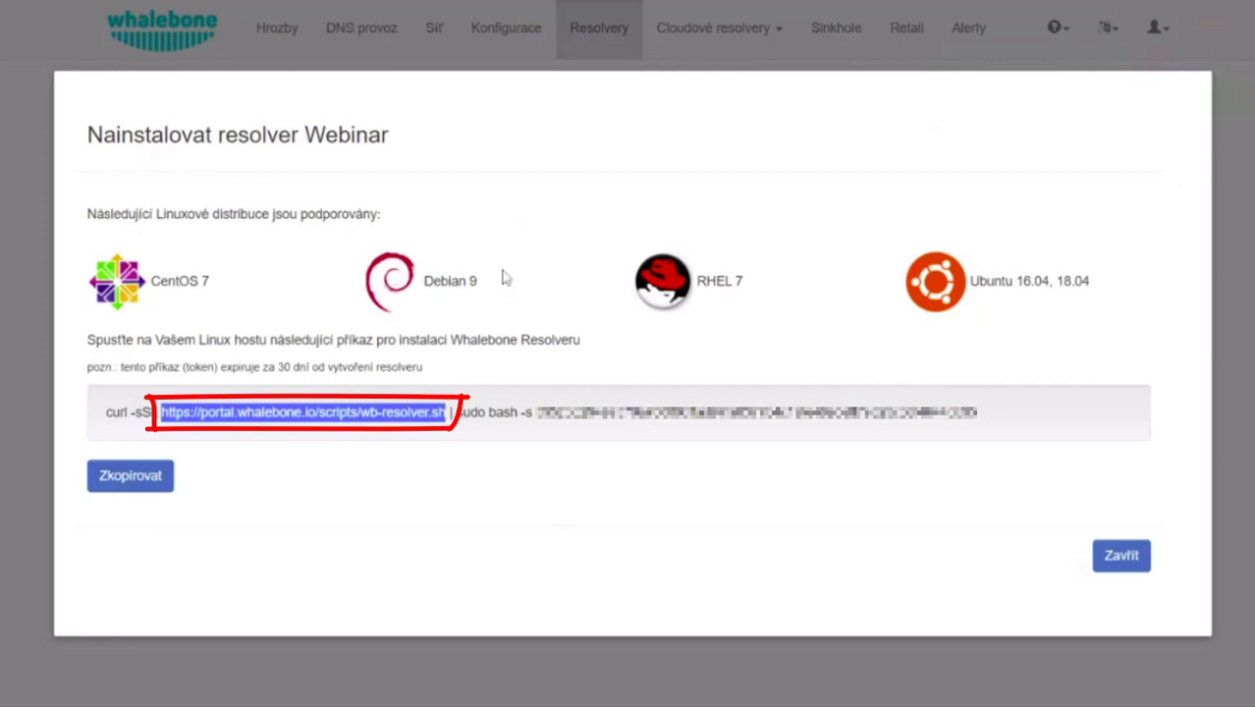
click(747, 370)
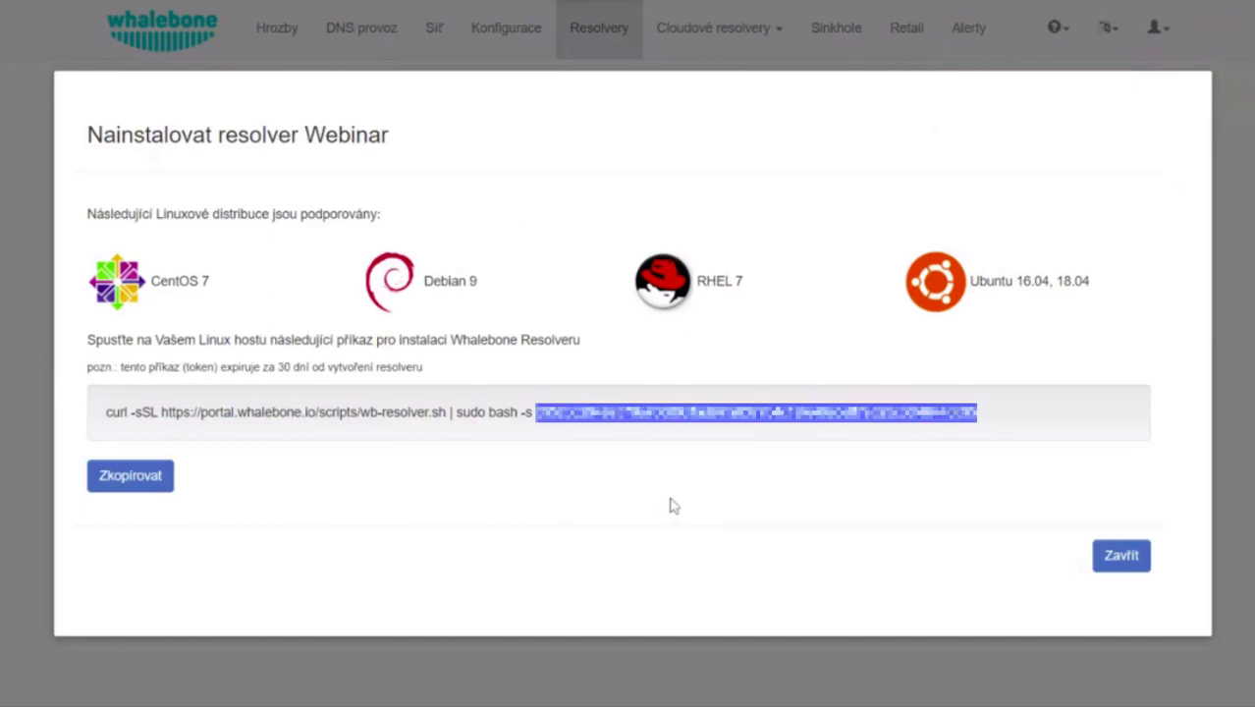
click(1142, 562)
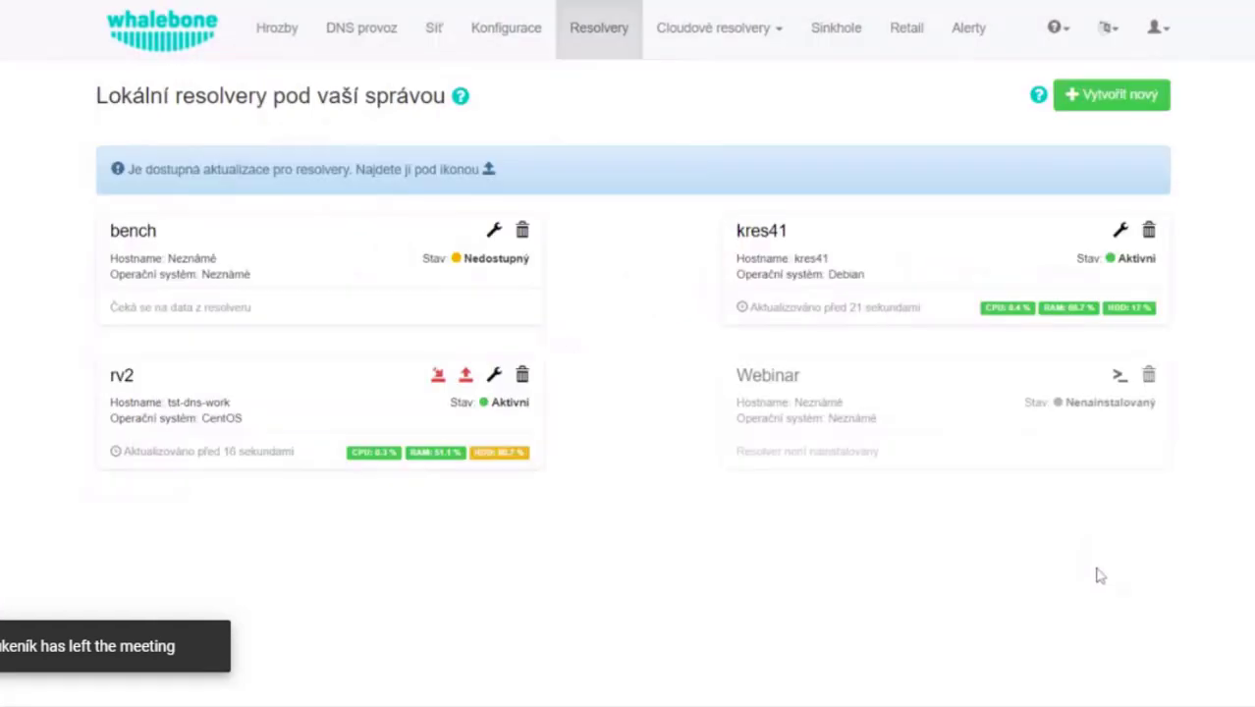
- Delete the Webinar resolver from the local resolvers
click(1148, 375)
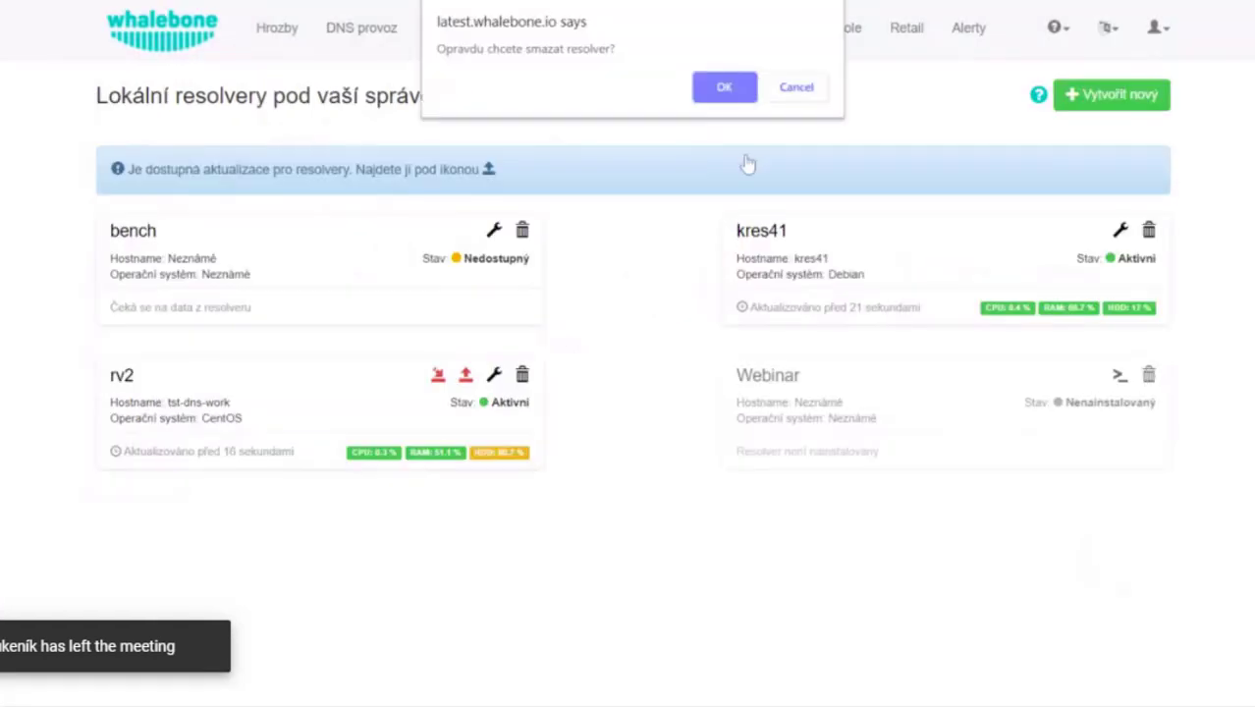
click(732, 104)
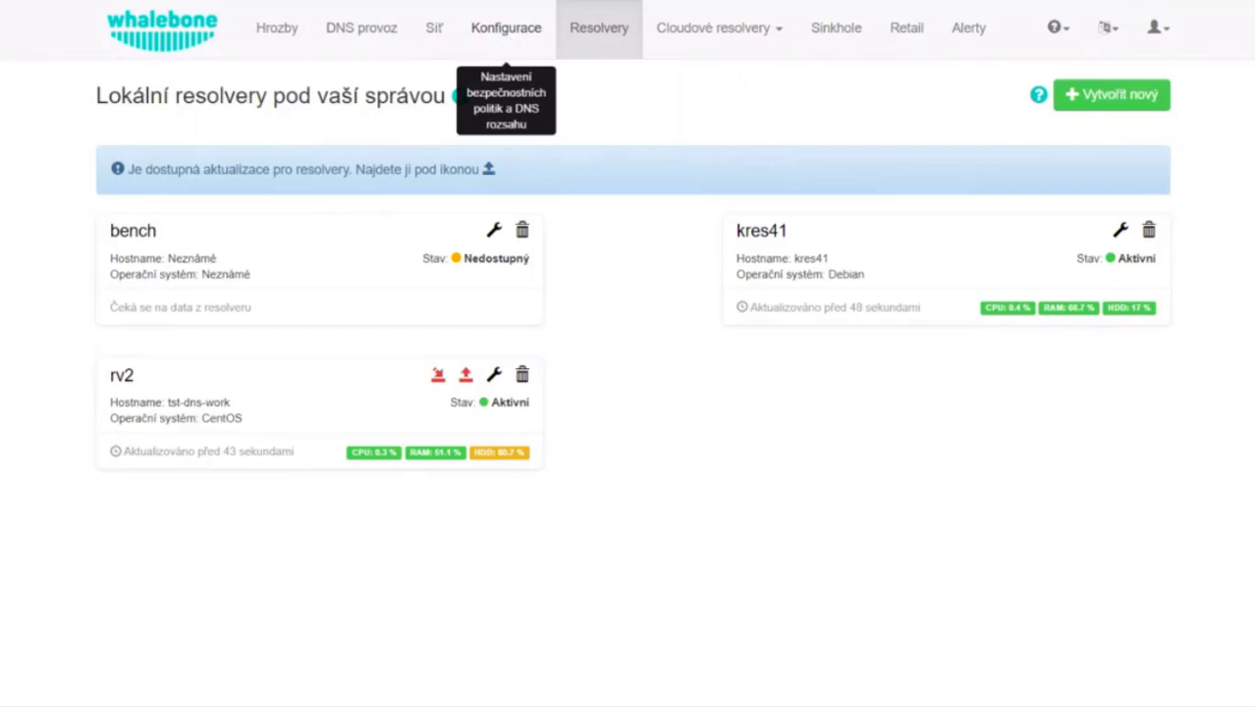
- Open the security policies and adjust the Default policy's blocking threshold to 80 and back down to 74
click(506, 28)
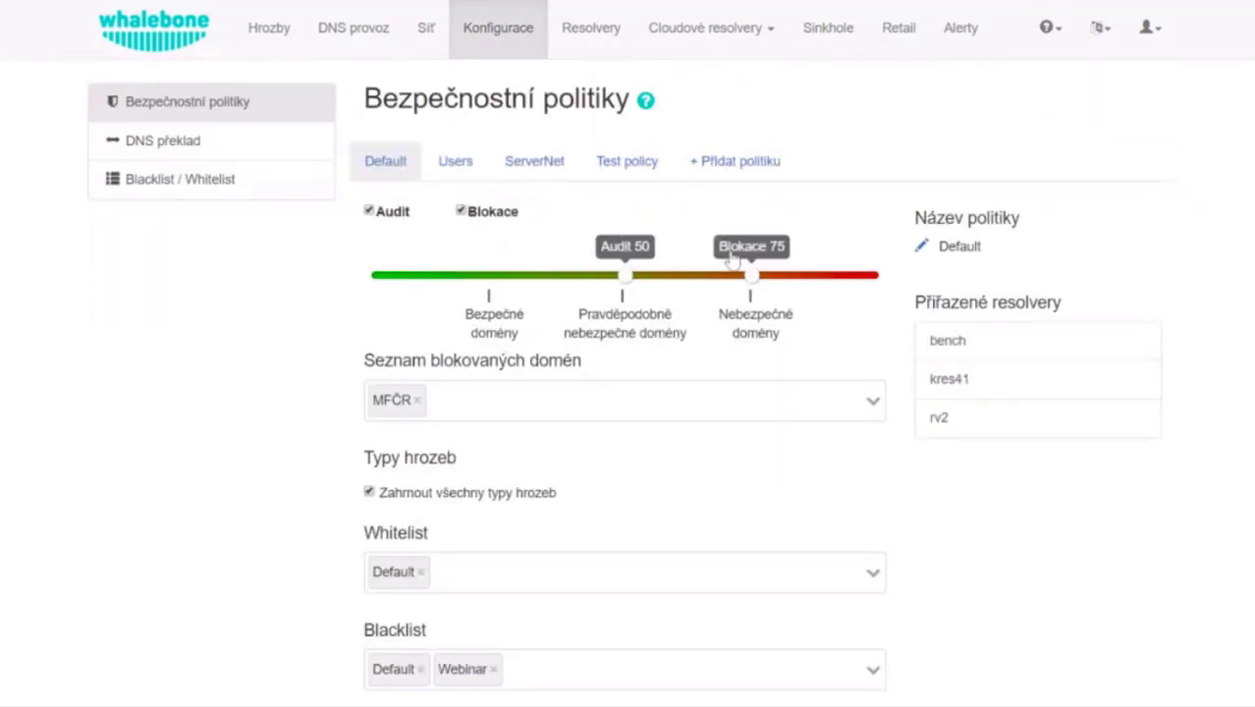
drag(751, 279, 778, 284)
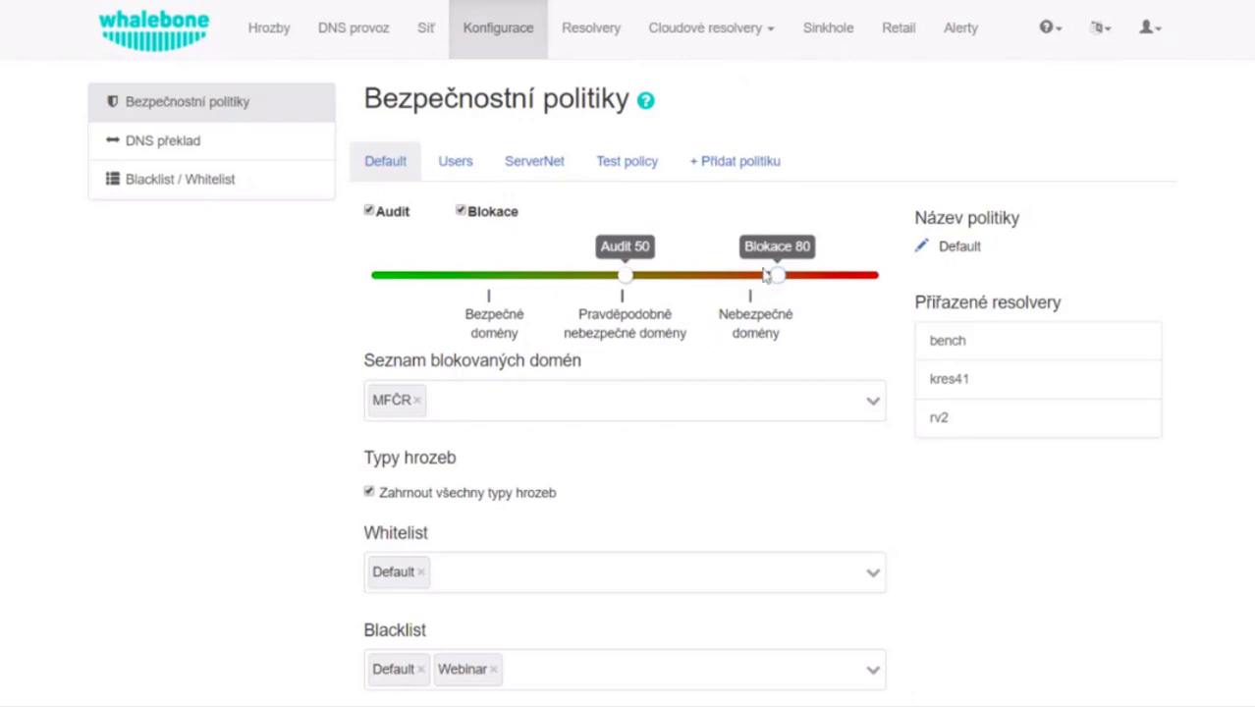
drag(776, 274, 747, 275)
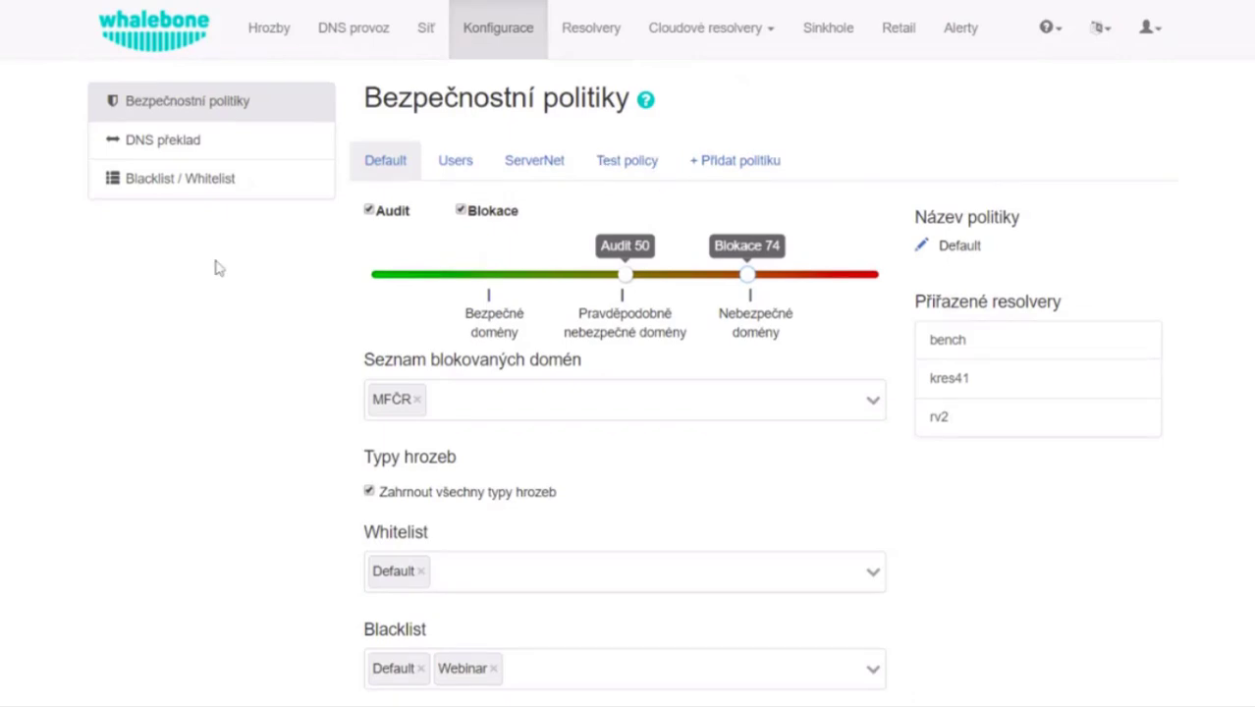
- Examine the blocked-domain lists available for the Default policy, such as MFSK and MFBG, and keep the current selection
scroll(829, 239, down, 1)
mouse_move(344, 271)
mouse_down()
mouse_move(638, 373)
mouse_move(447, 271)
mouse_move(589, 273)
mouse_move(628, 287)
mouse_up()
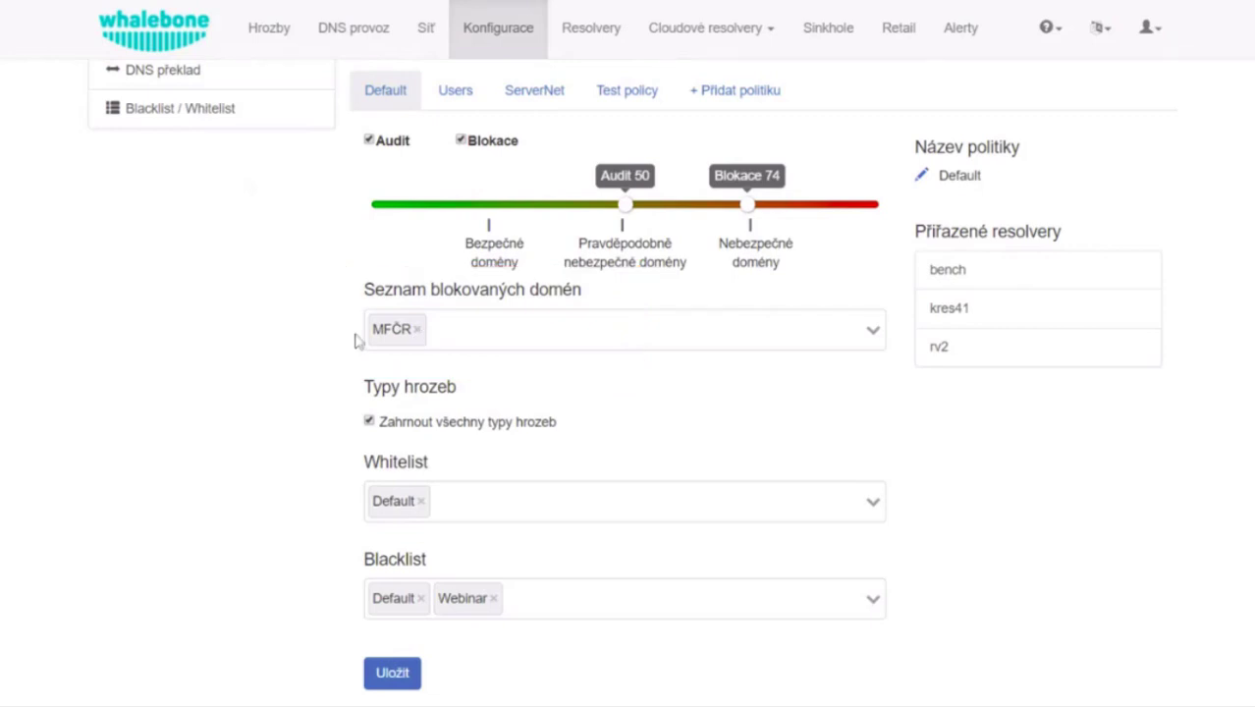
click(433, 329)
key(Down)
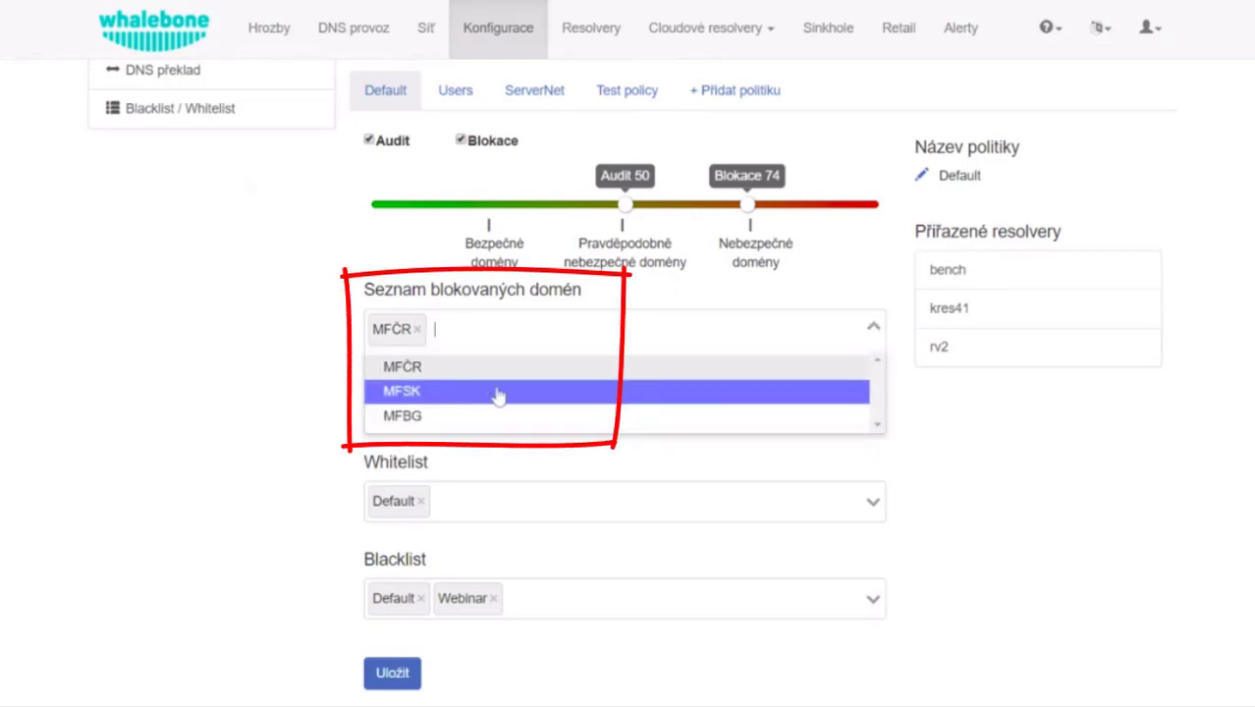
key(Down)
key(Up)
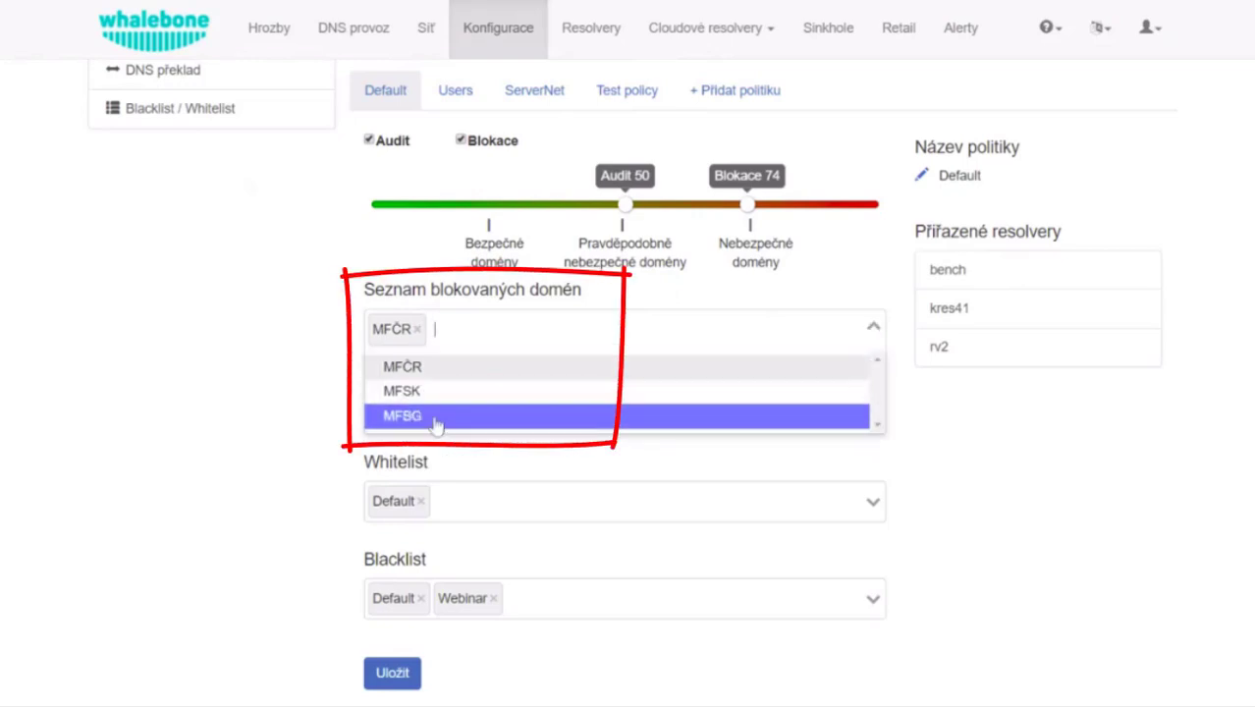
click(285, 369)
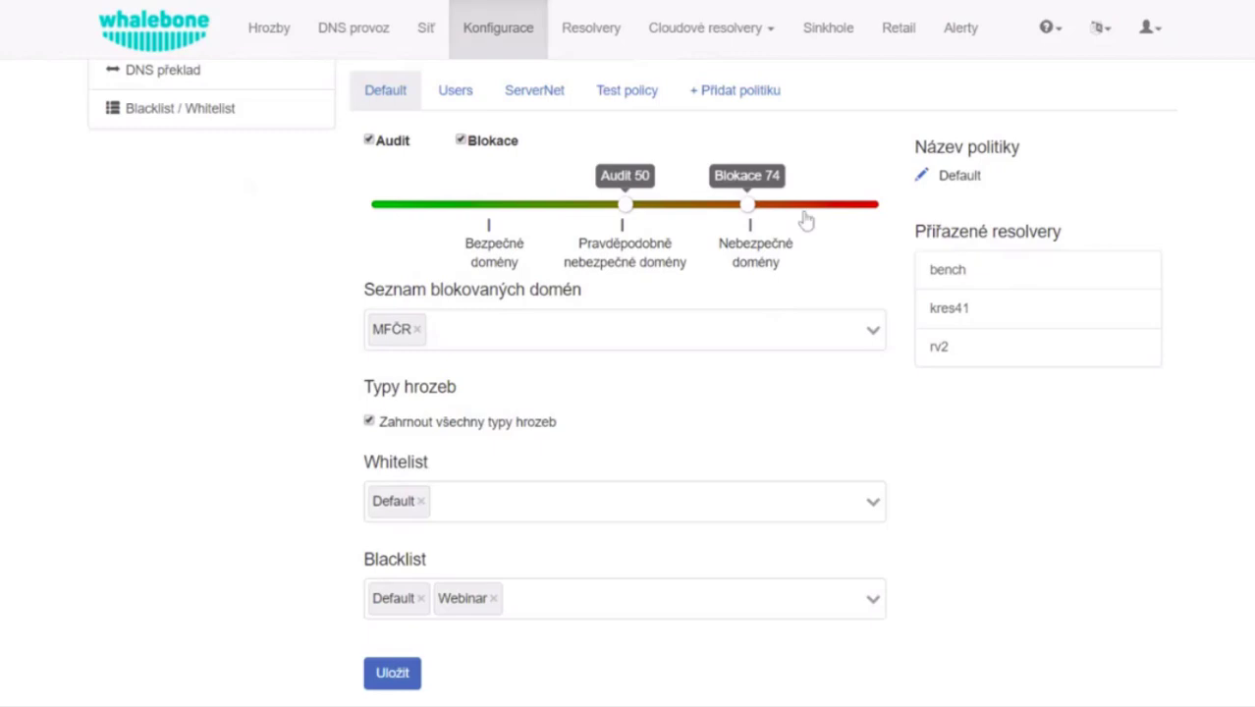
- Set the Default policy's blocking threshold to 80 and browse the individual threat types, leaving all types included
drag(749, 205, 777, 204)
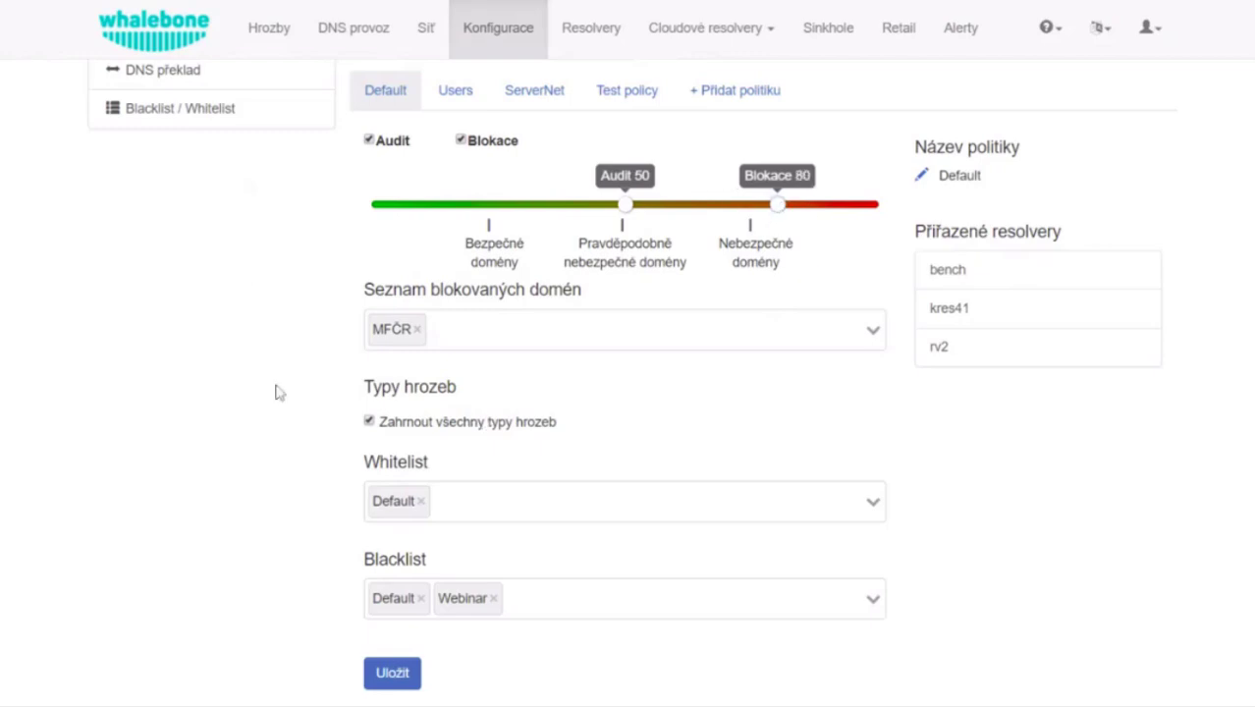
click(369, 420)
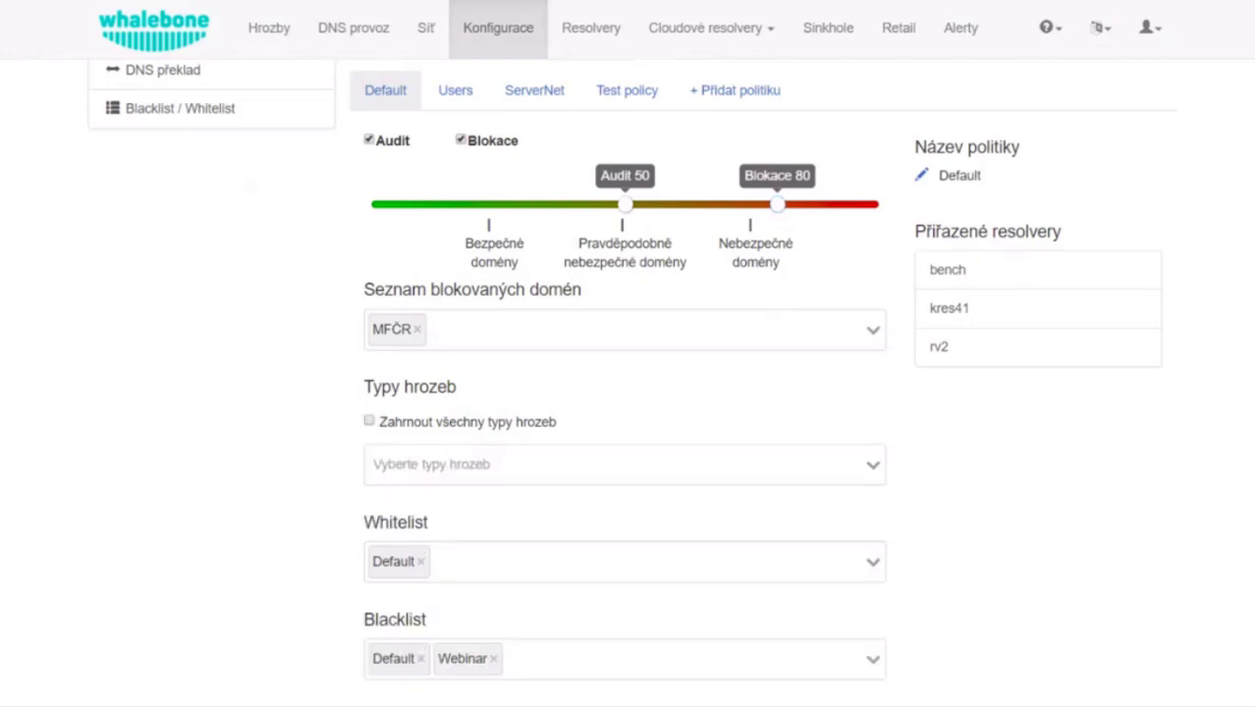
click(373, 463)
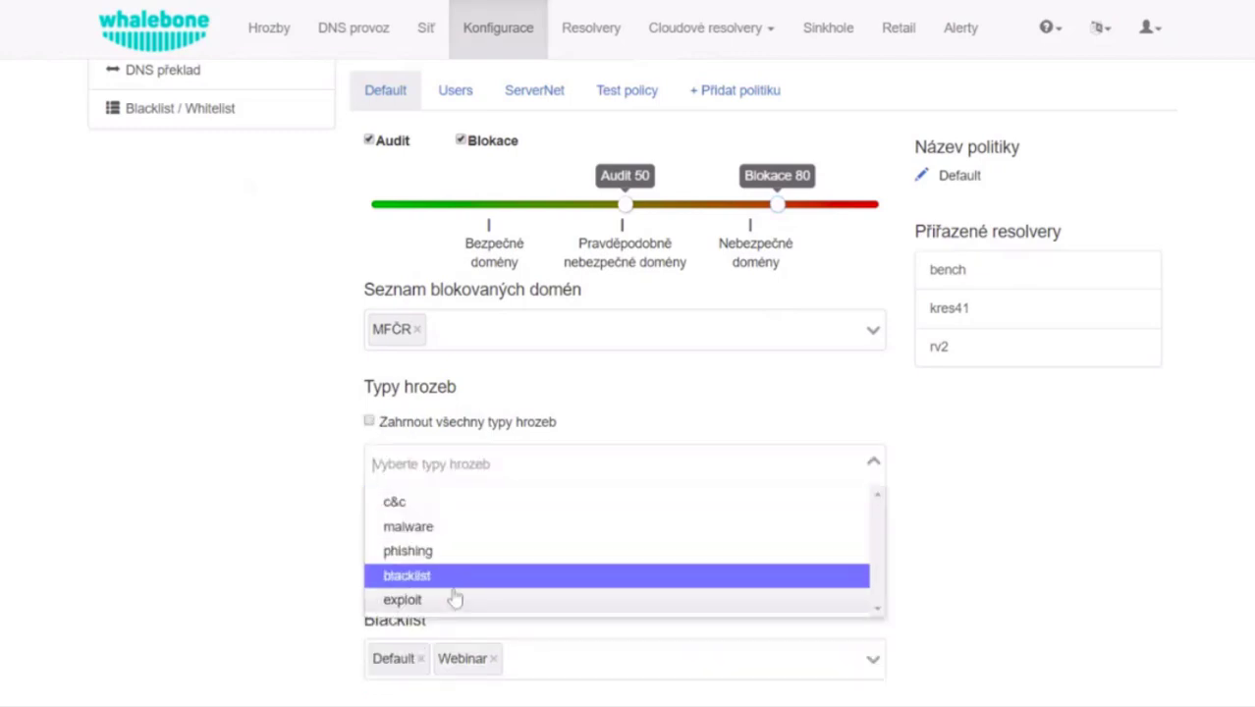
click(377, 422)
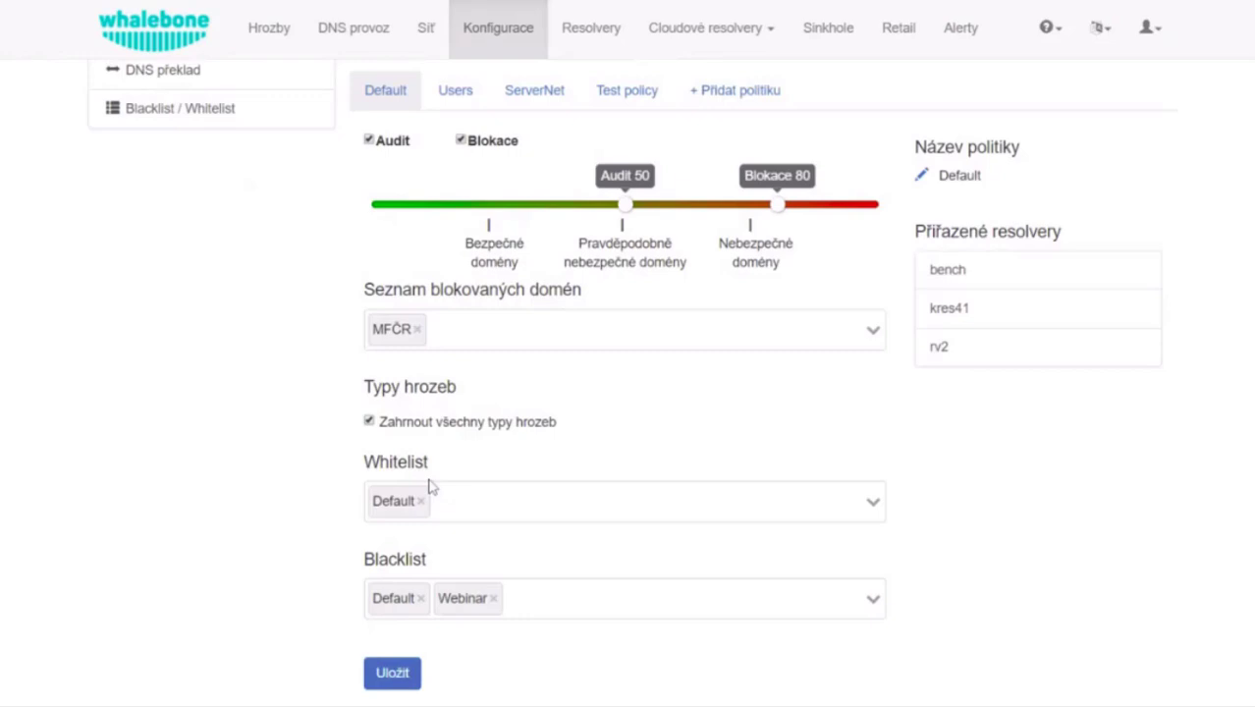
scroll(443, 481, up, 2)
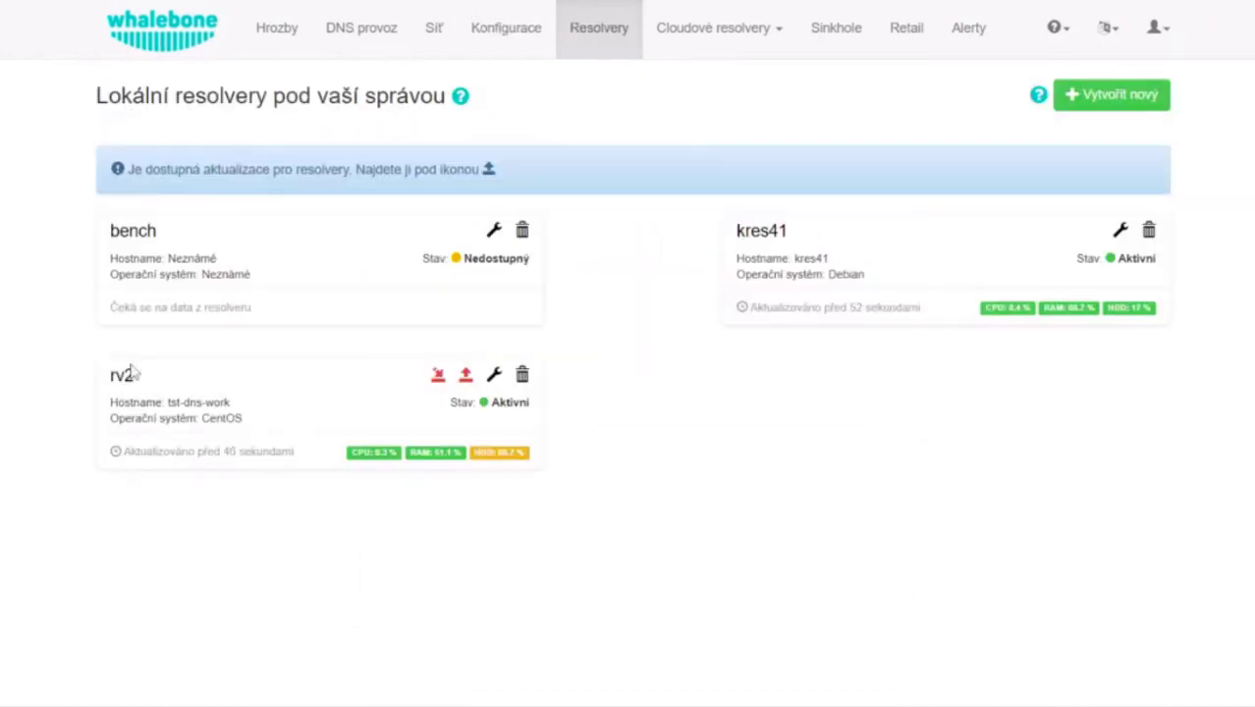
- Examine the rv2 resolver's policy assignments, highlighting the ranges 1.2.3.5/32 and 1.2.3.4/32 and checking their assigned policies
click(123, 379)
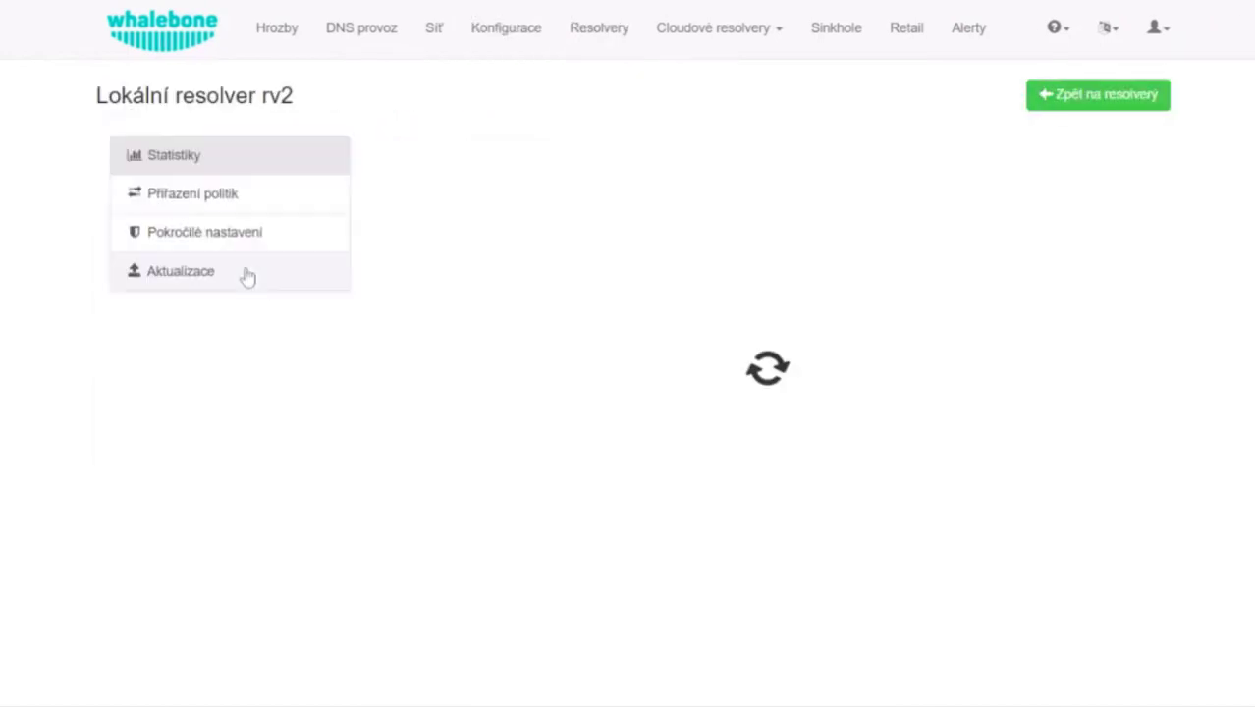
click(168, 209)
triple_click(420, 365)
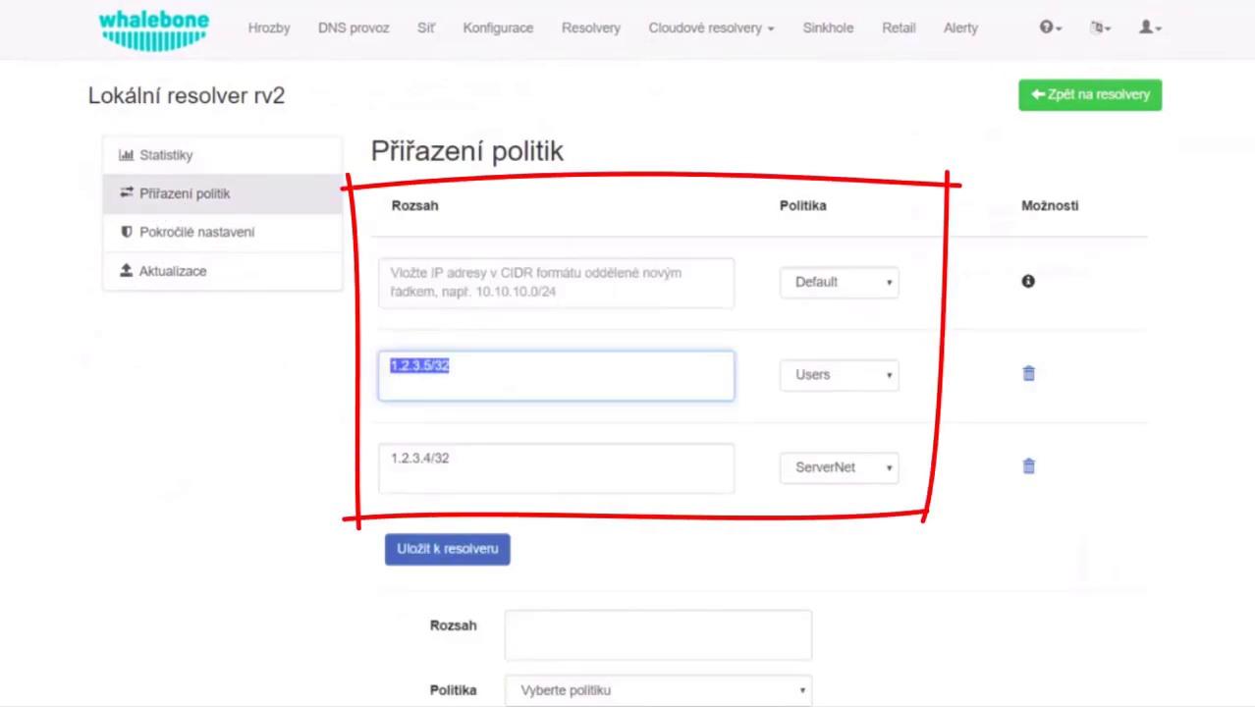
triple_click(420, 457)
scroll(280, 434, down, 1)
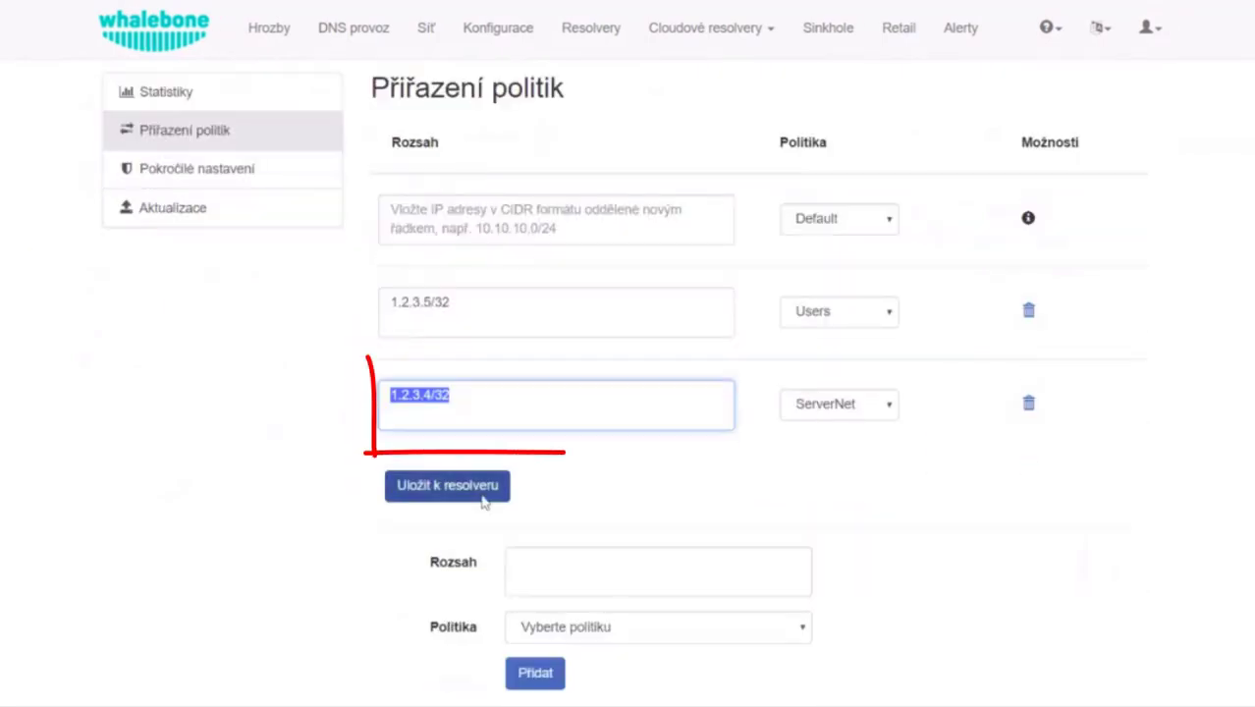
click(867, 405)
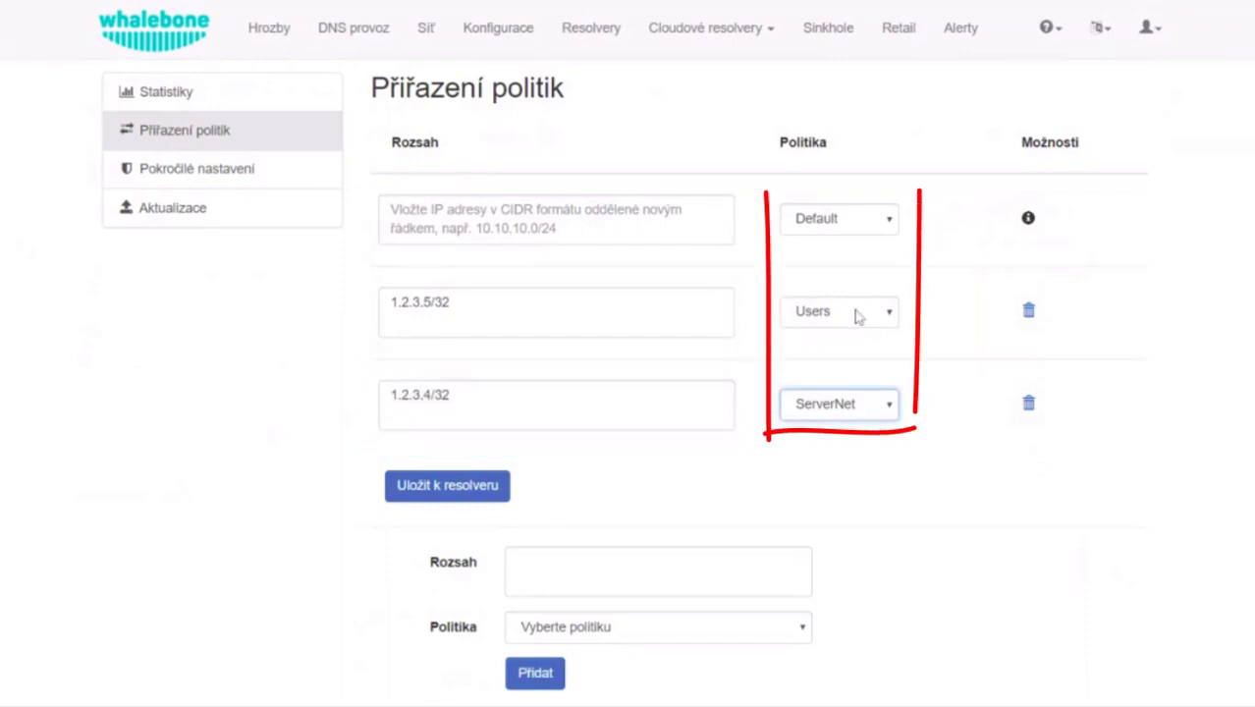
click(856, 315)
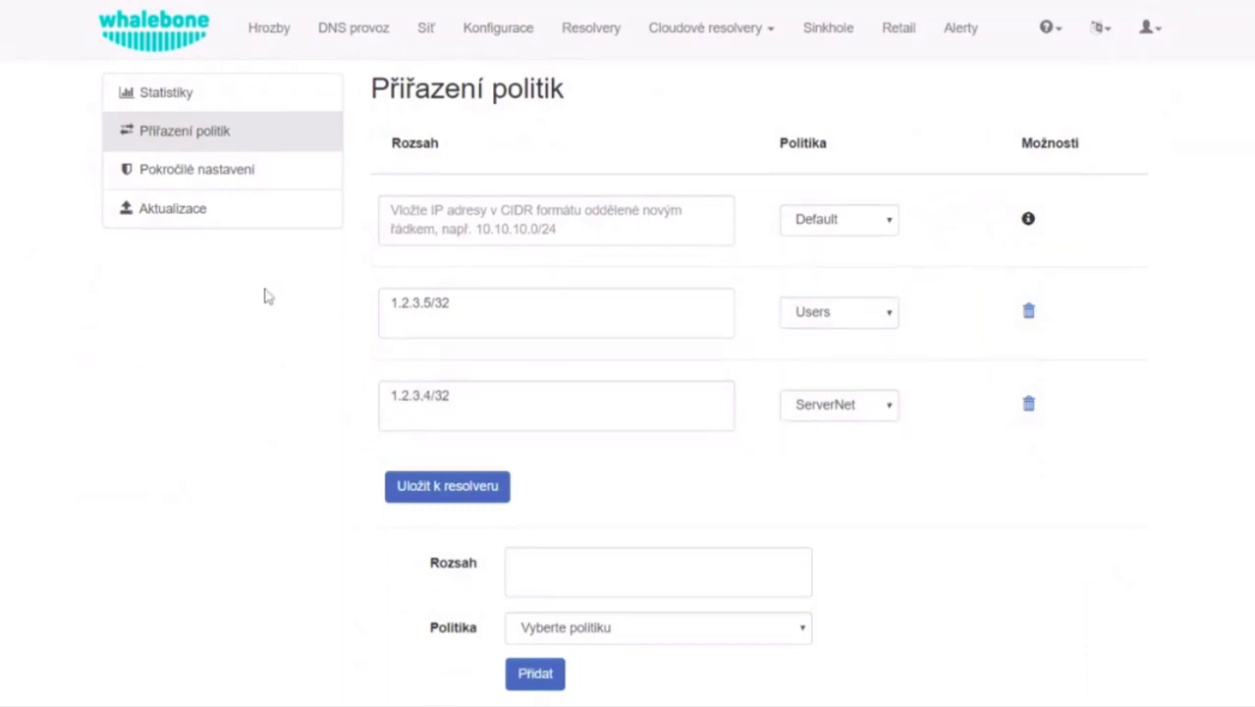
- Review the rv2 resolver's available updates and its option to roll back to the previous version
scroll(265, 294, up, 1)
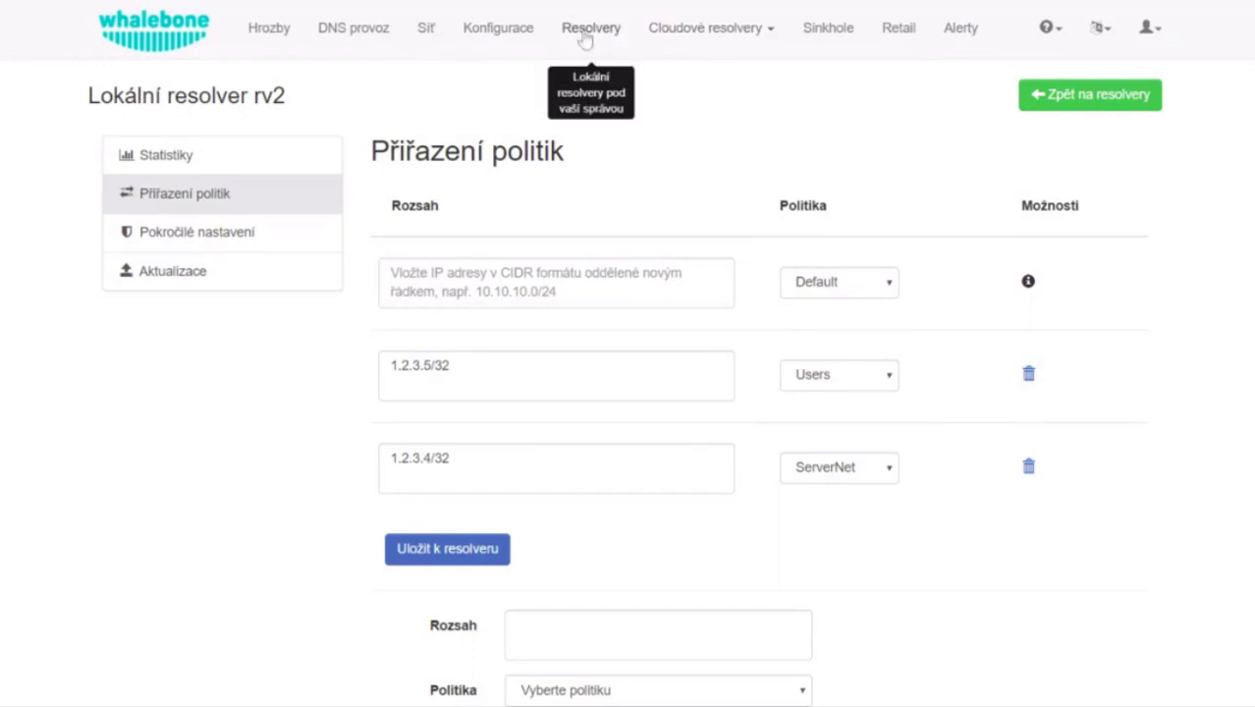
click(234, 279)
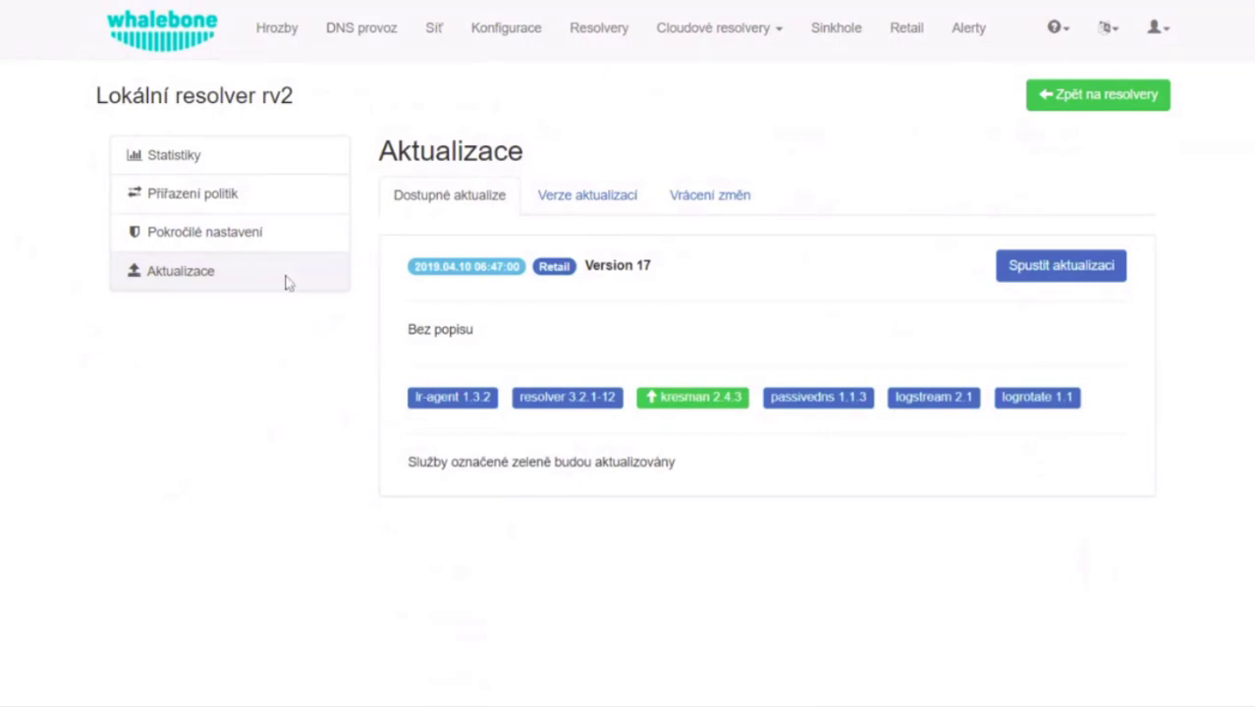
click(746, 201)
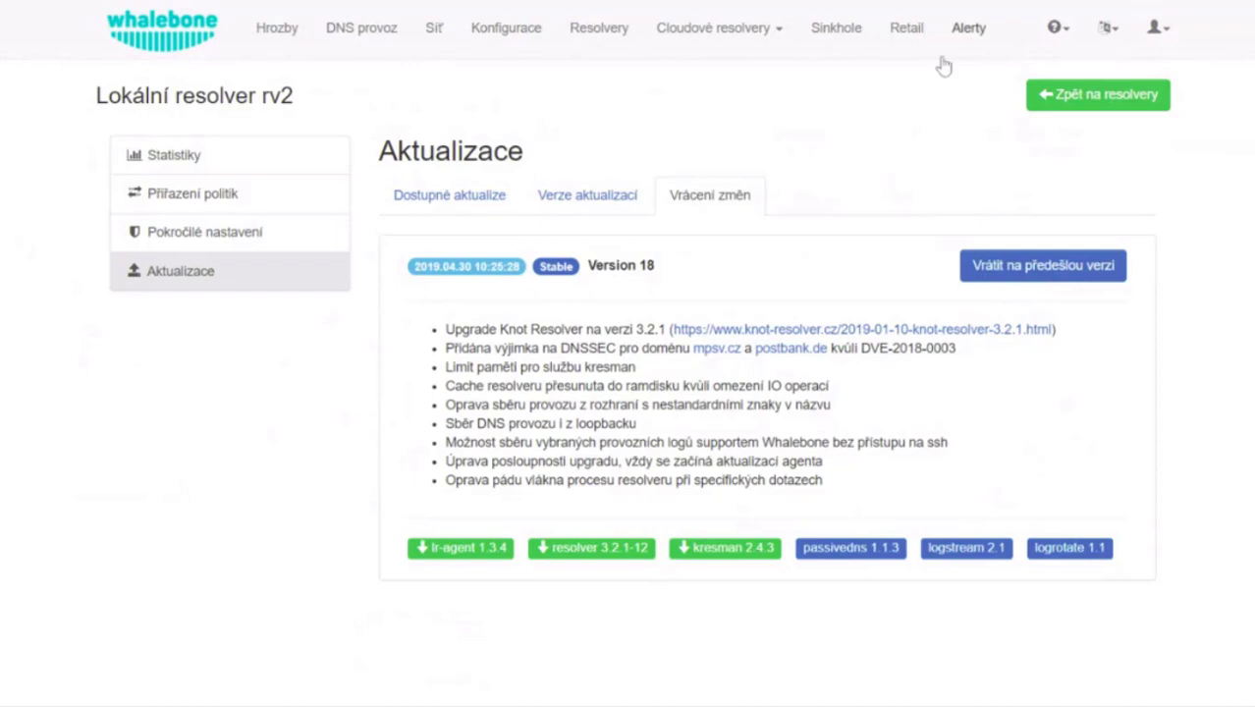
- Review the configured alerts with their parameters and the webhook, email, syslog and Slack actions they can trigger
click(966, 31)
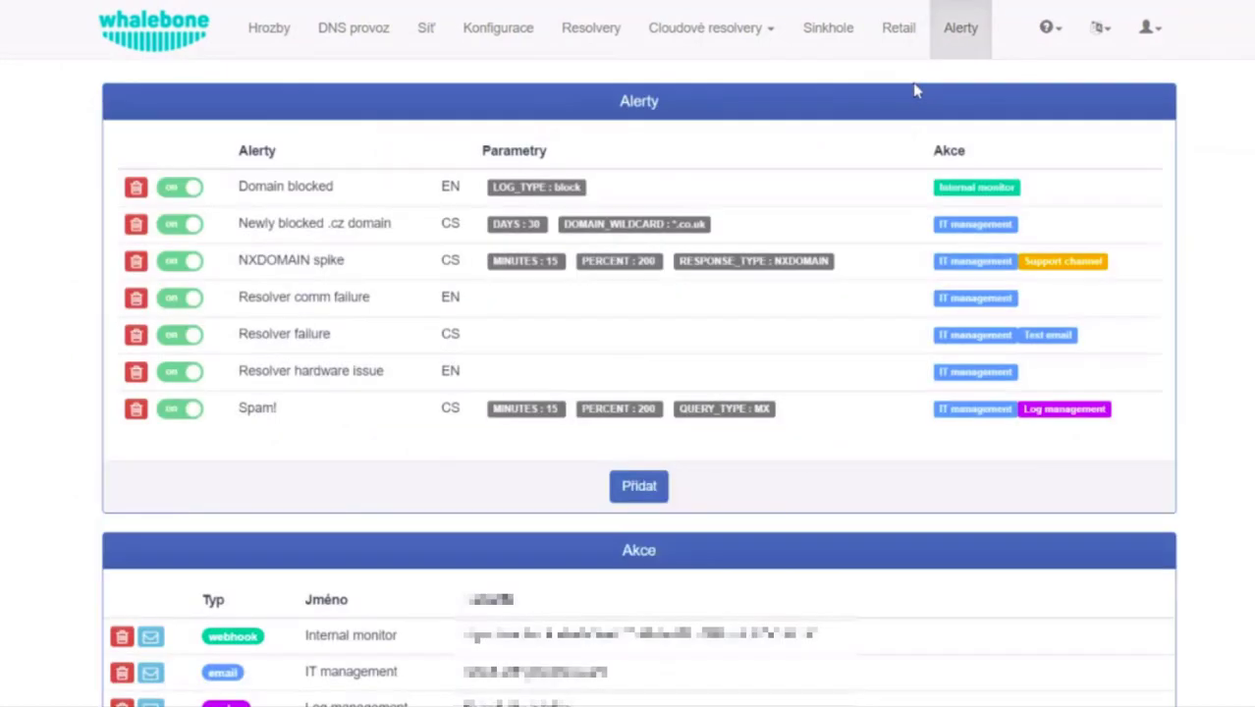
scroll(638, 392, down, 2)
scroll(638, 393, up, 2)
scroll(257, 589, down, 2)
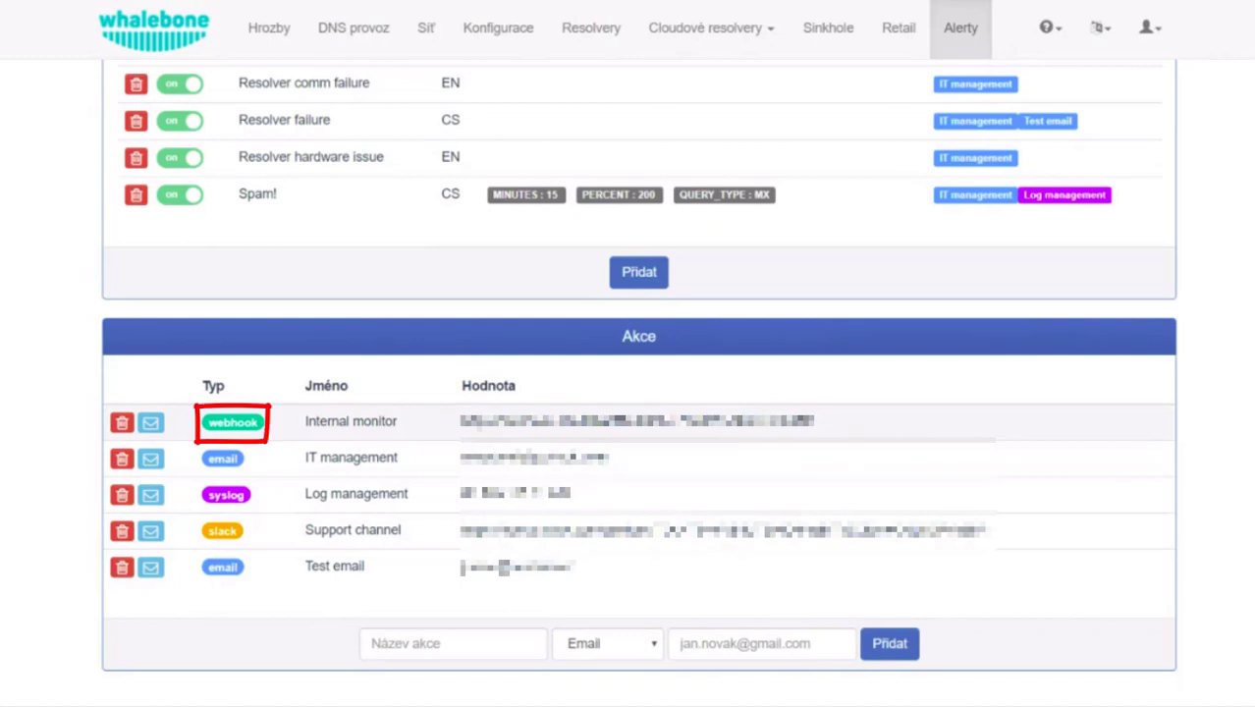
scroll(628, 393, up, 3)
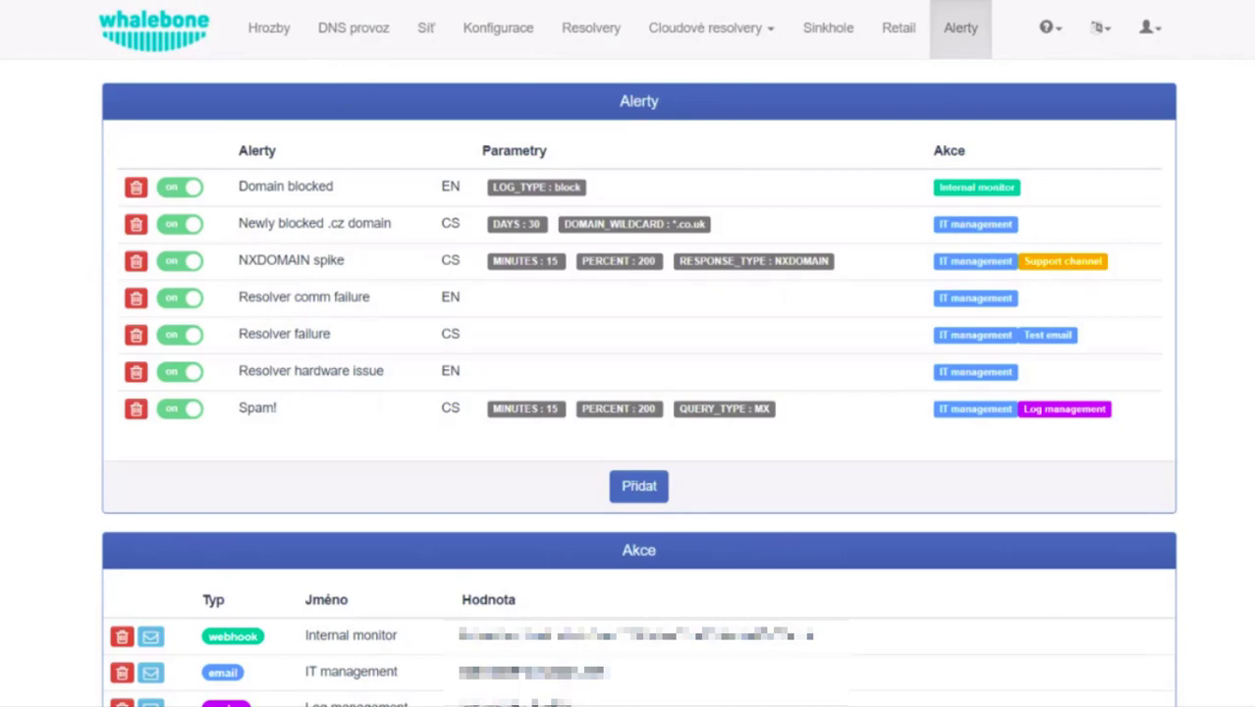
- Open the reporting settings, check the report frequency choice, and set the report language to cs
text(re)
key(Return)
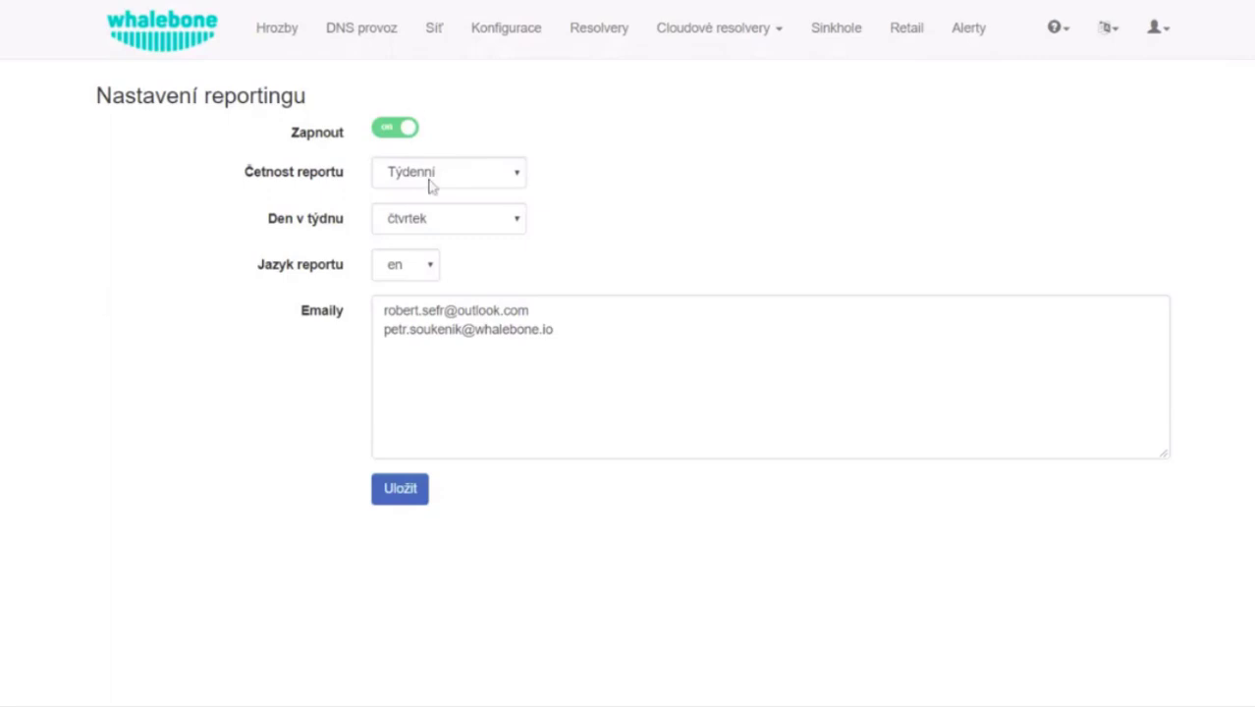
click(491, 174)
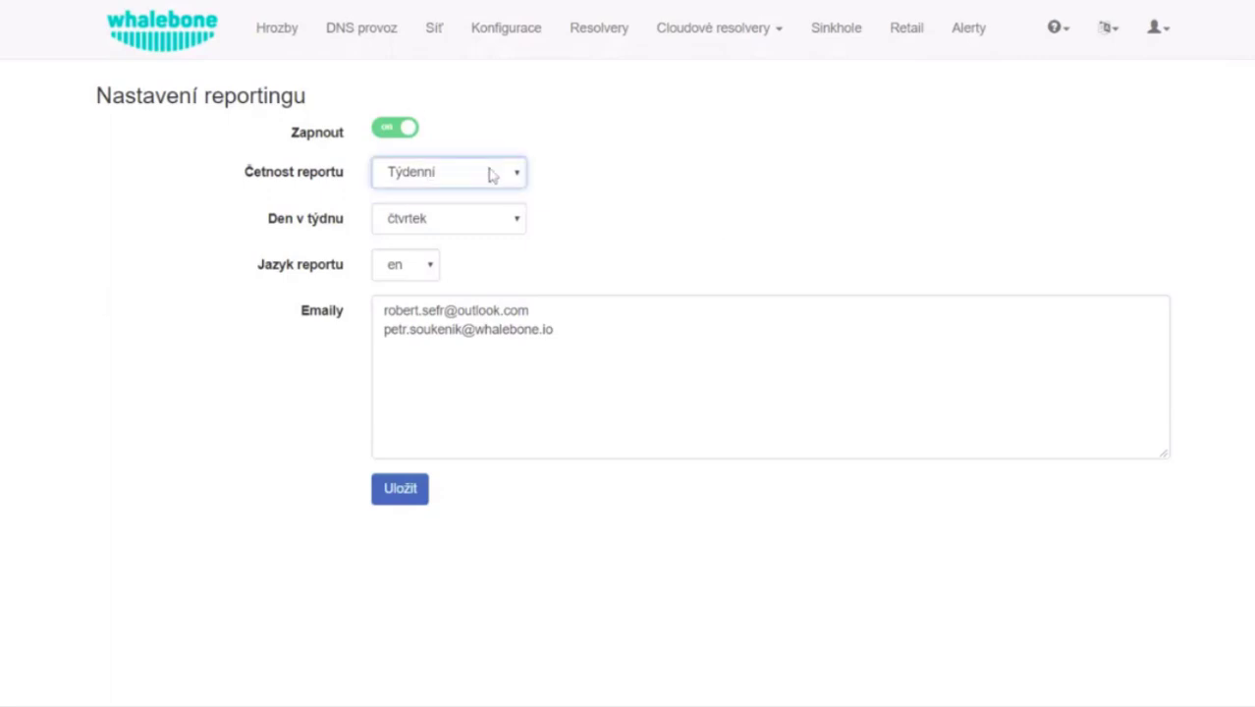
click(734, 185)
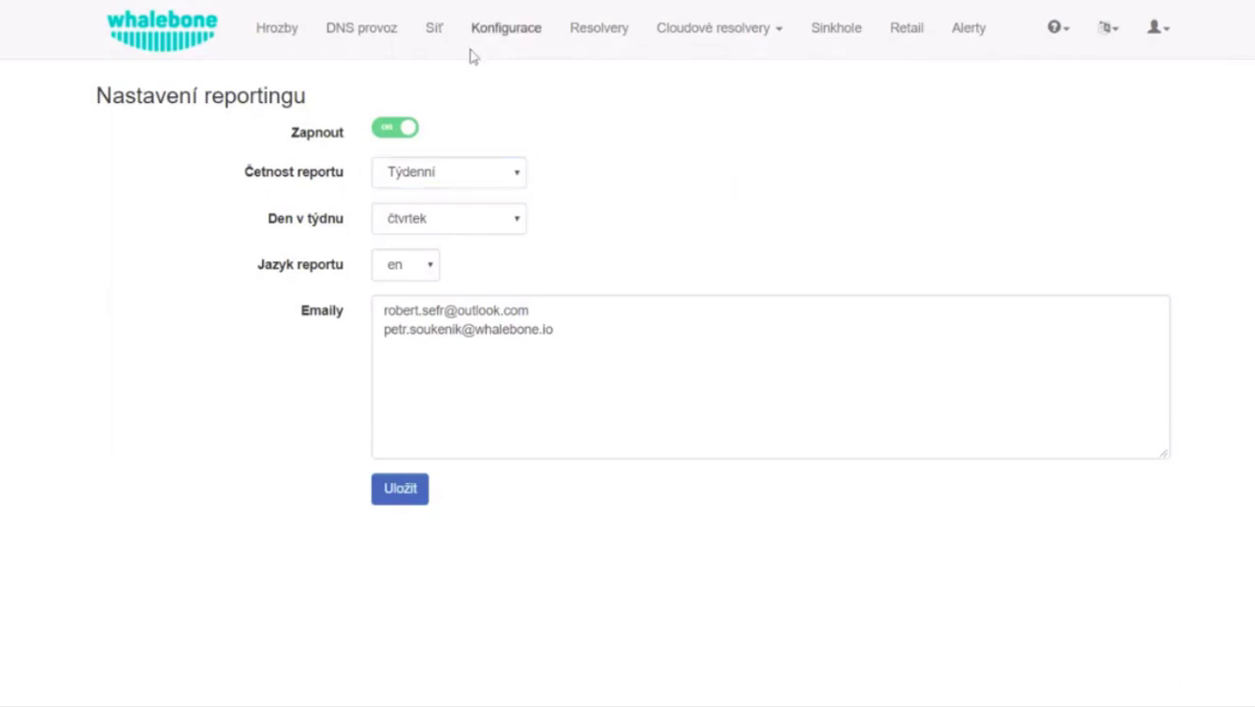
click(411, 279)
key(c)
key(Tab)
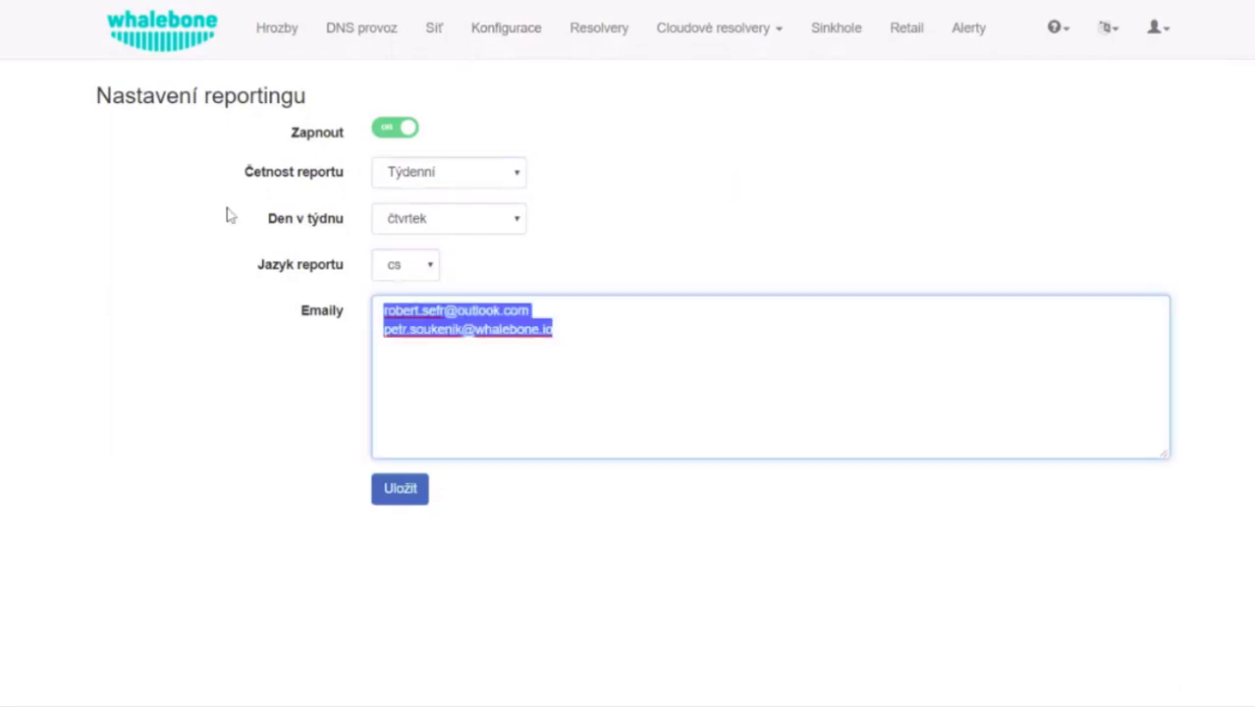
key(Right)
key(BackSpace)
text(o)
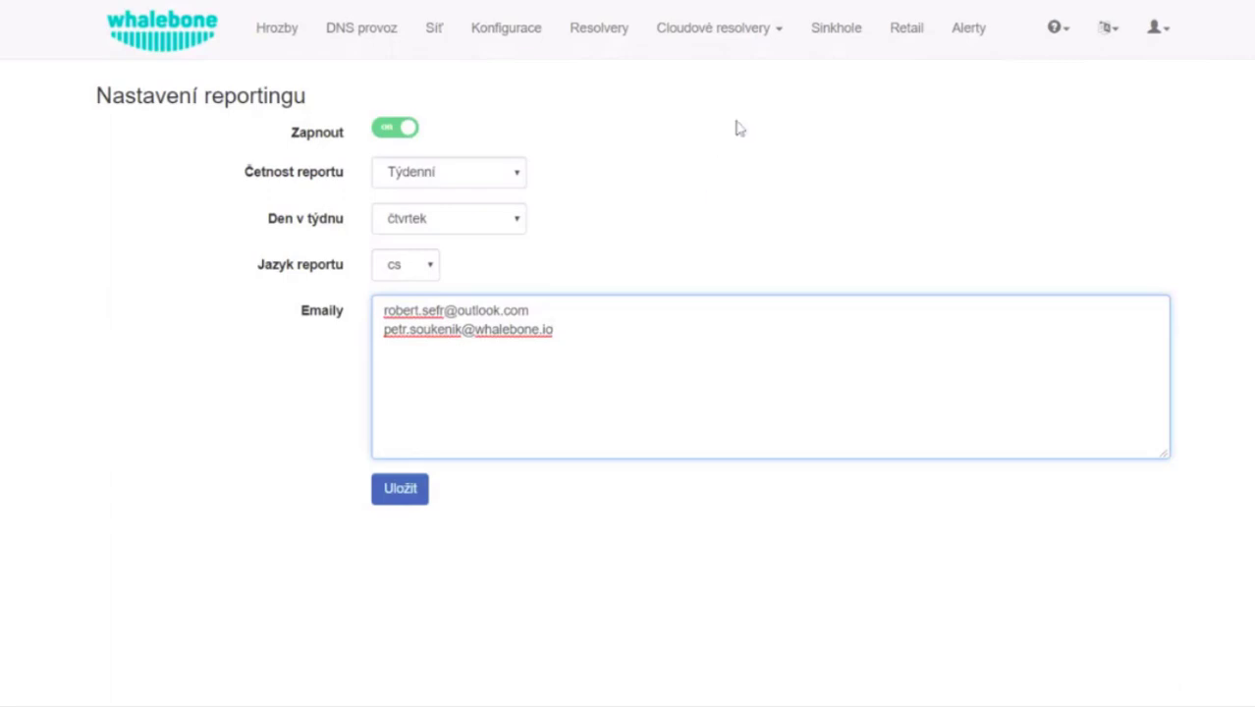
key(BackSpace)
text(d)
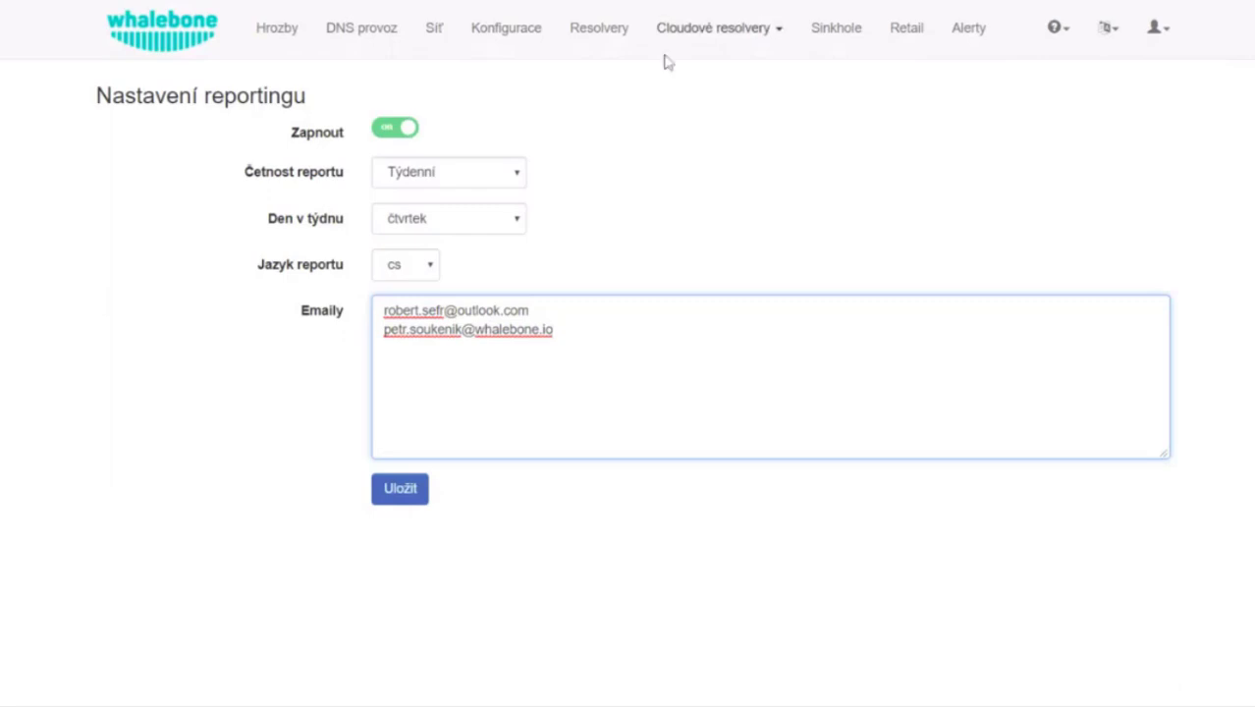
- Consult the Whalebone documentation on local resolver system requirements, highlighting the required network ports and the recommended hardware resources
click(622, 37)
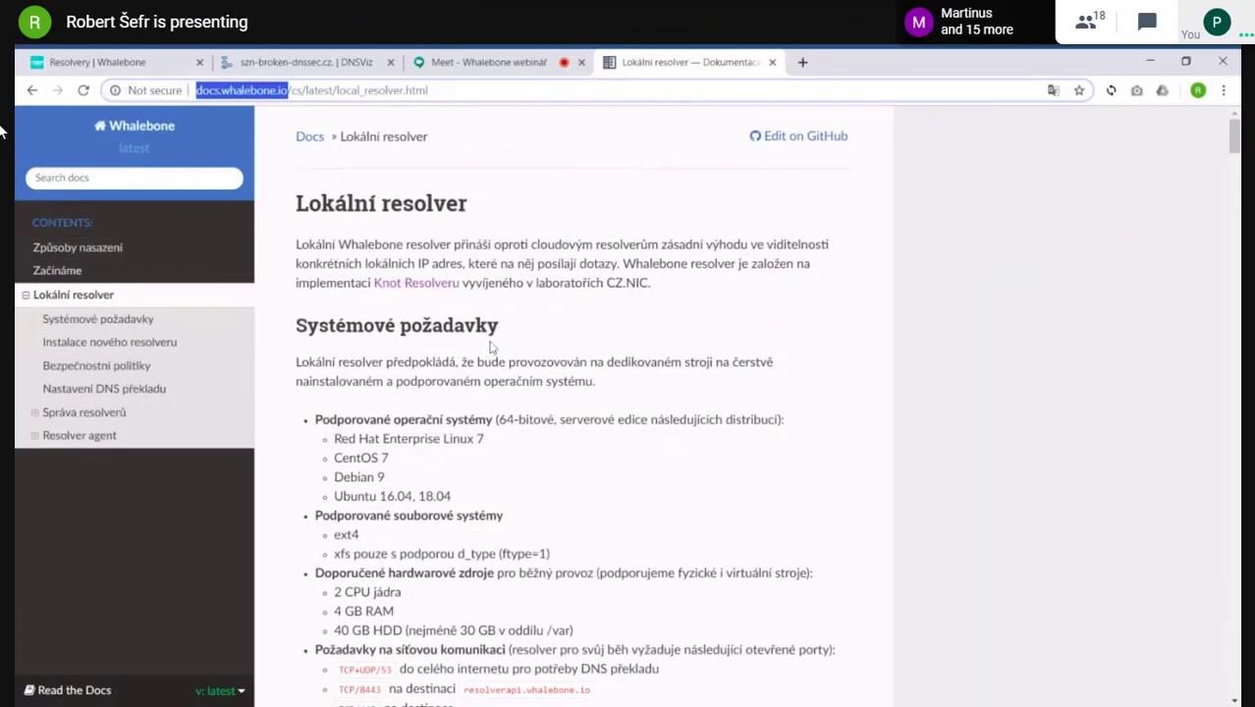
scroll(491, 346, down, 3)
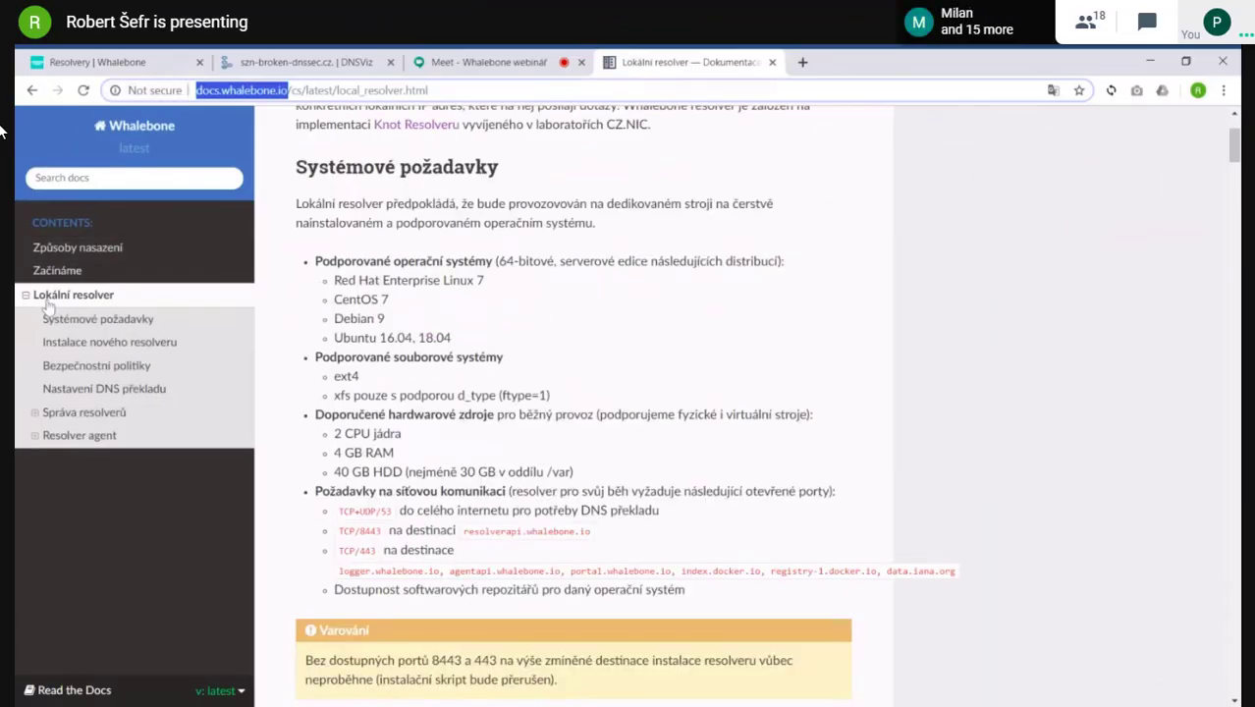
click(628, 475)
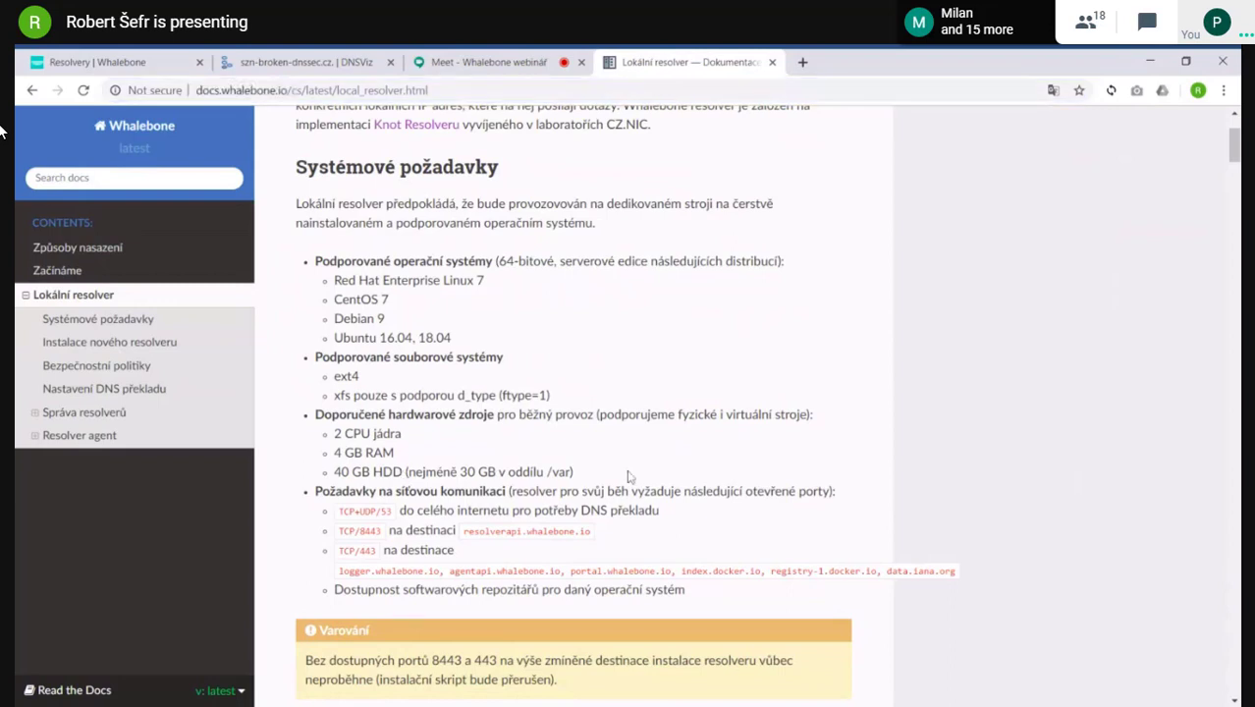
drag(628, 475, 339, 512)
click(781, 175)
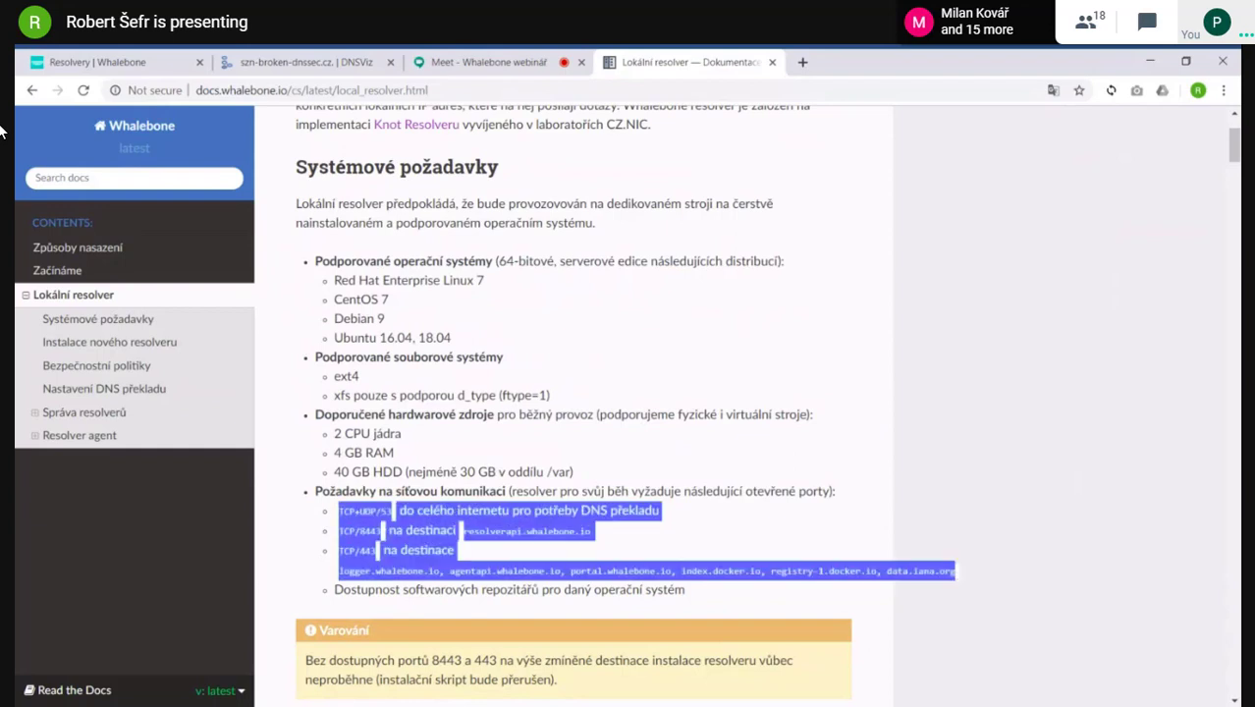
click(618, 481)
drag(615, 479, 312, 440)
click(447, 448)
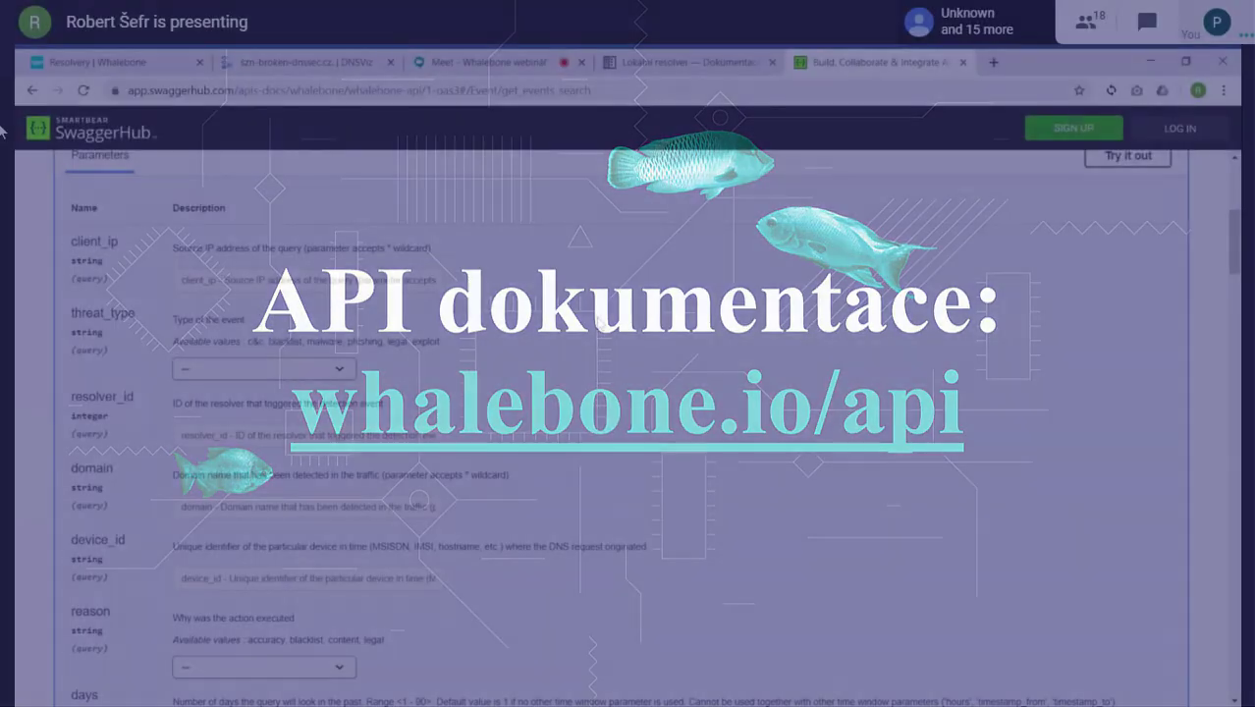
- Examine the /events/search endpoint's query parameters, example JSON response and error codes, and collapse the endpoint
scroll(596, 323, down, 10)
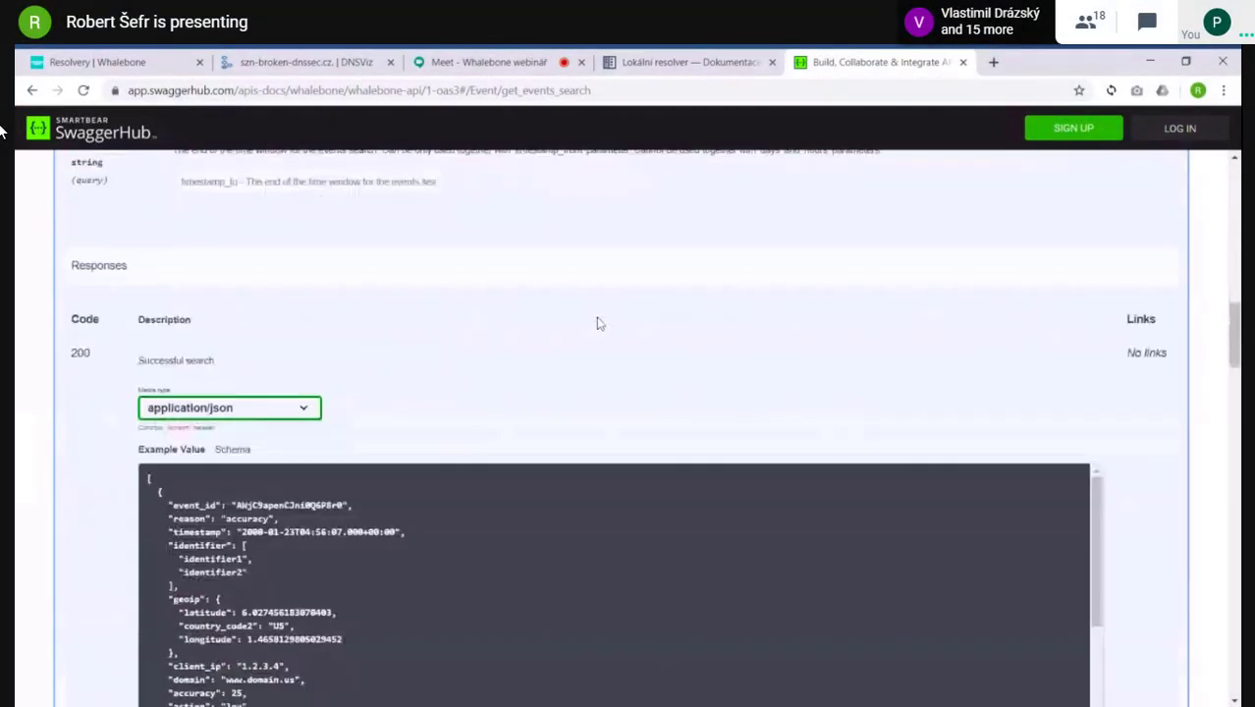
scroll(596, 323, down, 2)
scroll(314, 515, down, 2)
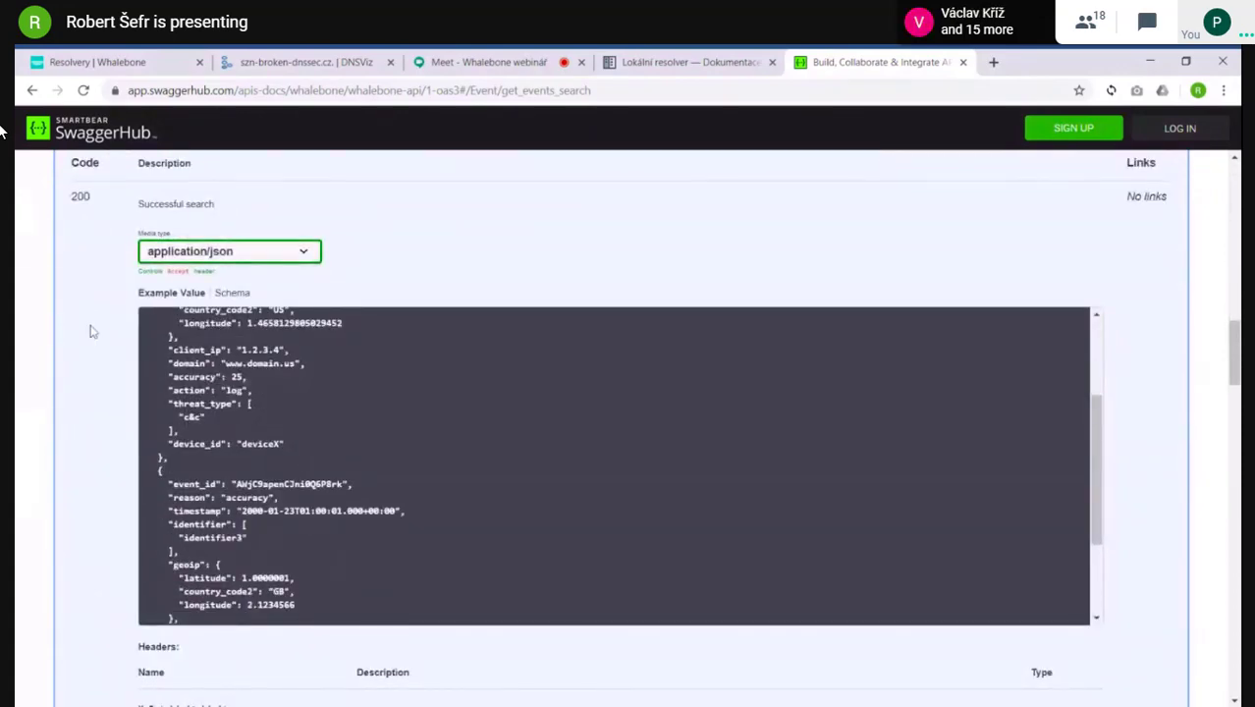
scroll(346, 392, up, 10)
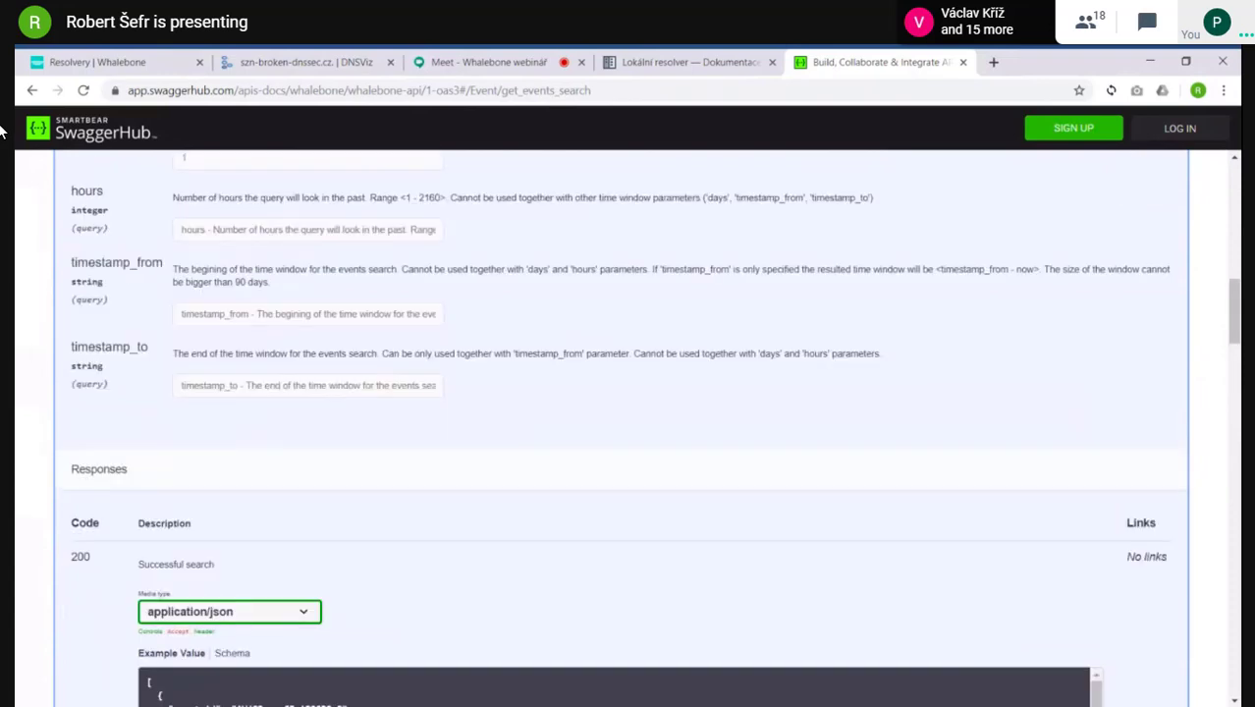
scroll(213, 259, up, 3)
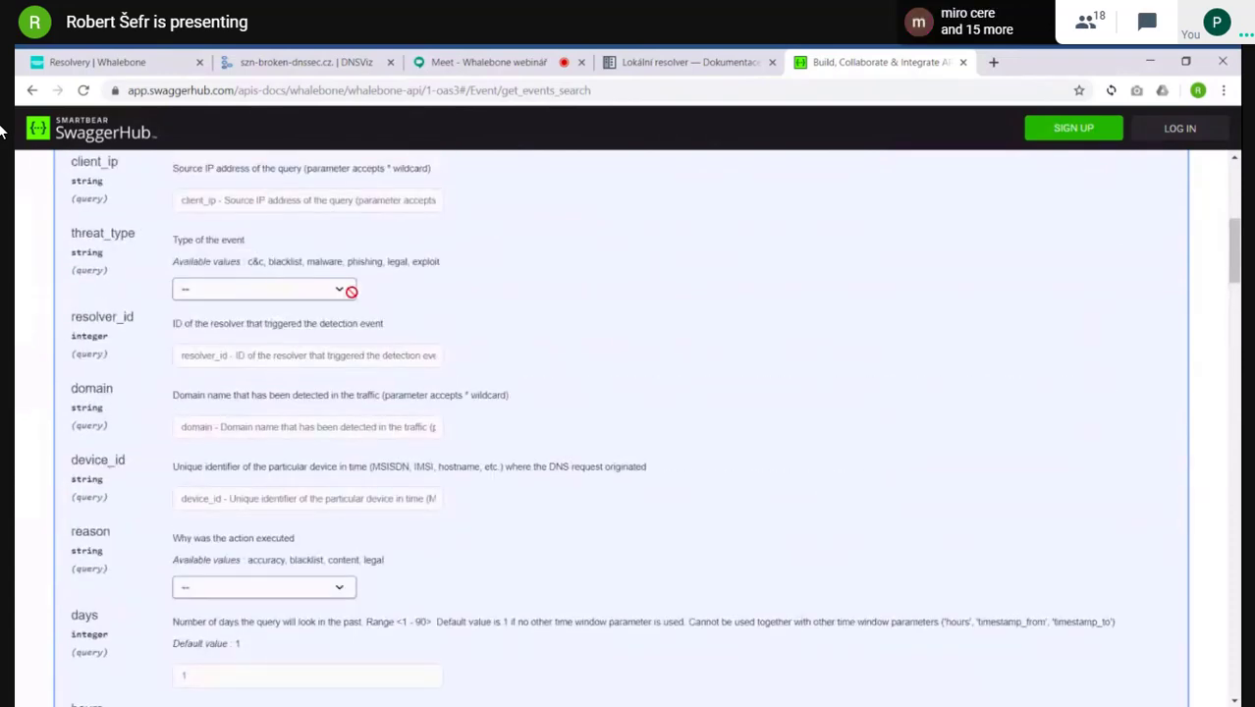
scroll(351, 291, up, 3)
scroll(350, 290, down, 20)
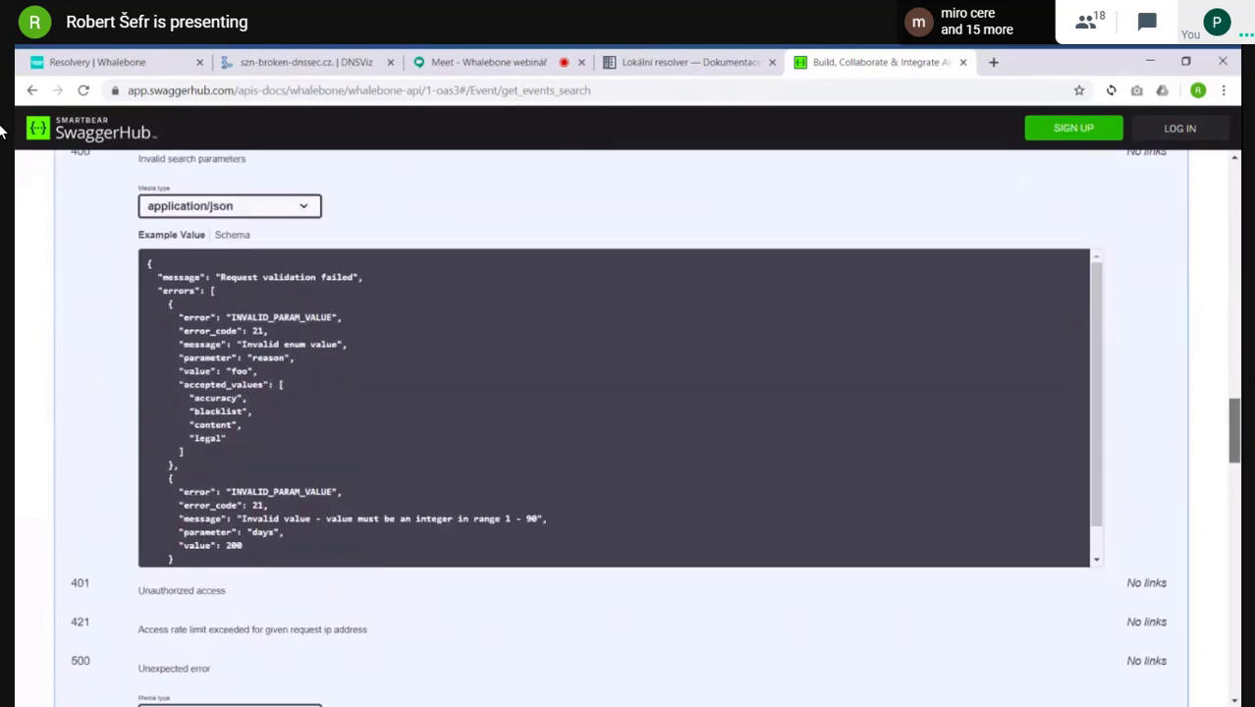
scroll(350, 393, up, 20)
click(213, 515)
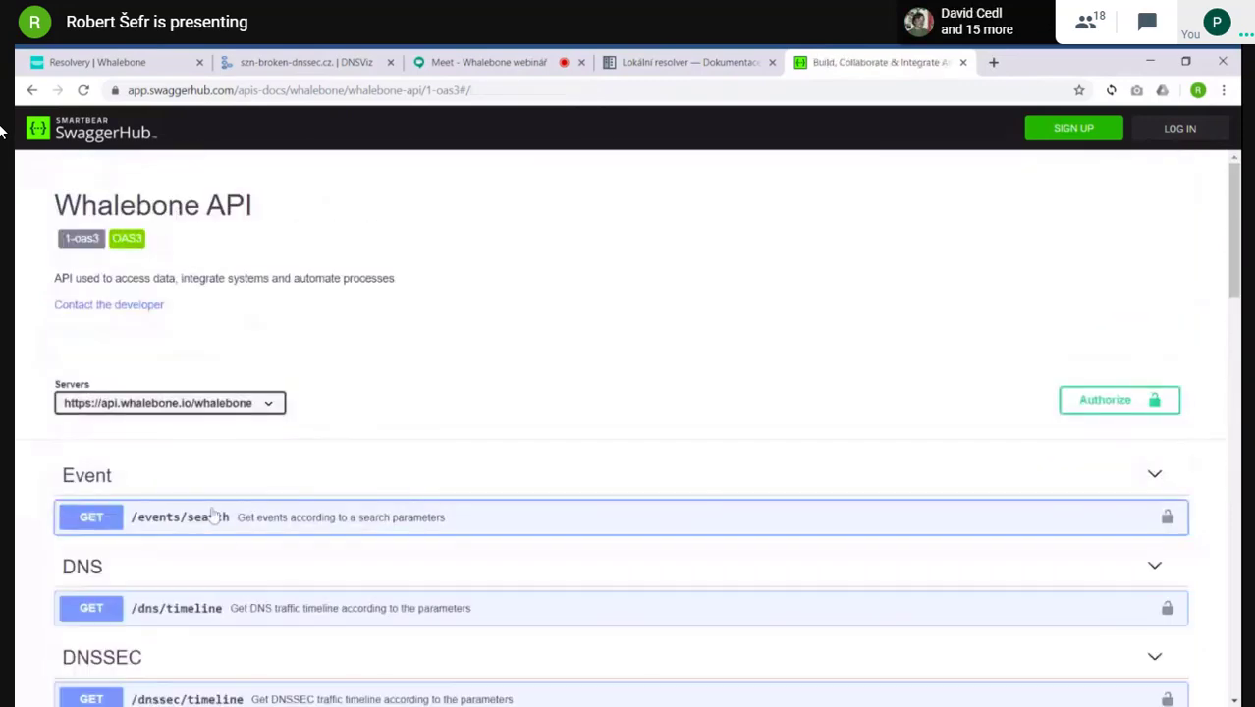
- Examine the /resolver/metrics endpoint's example response, highlighting the latency values, and return to the local resolver documentation
scroll(1232, 236, down, 2)
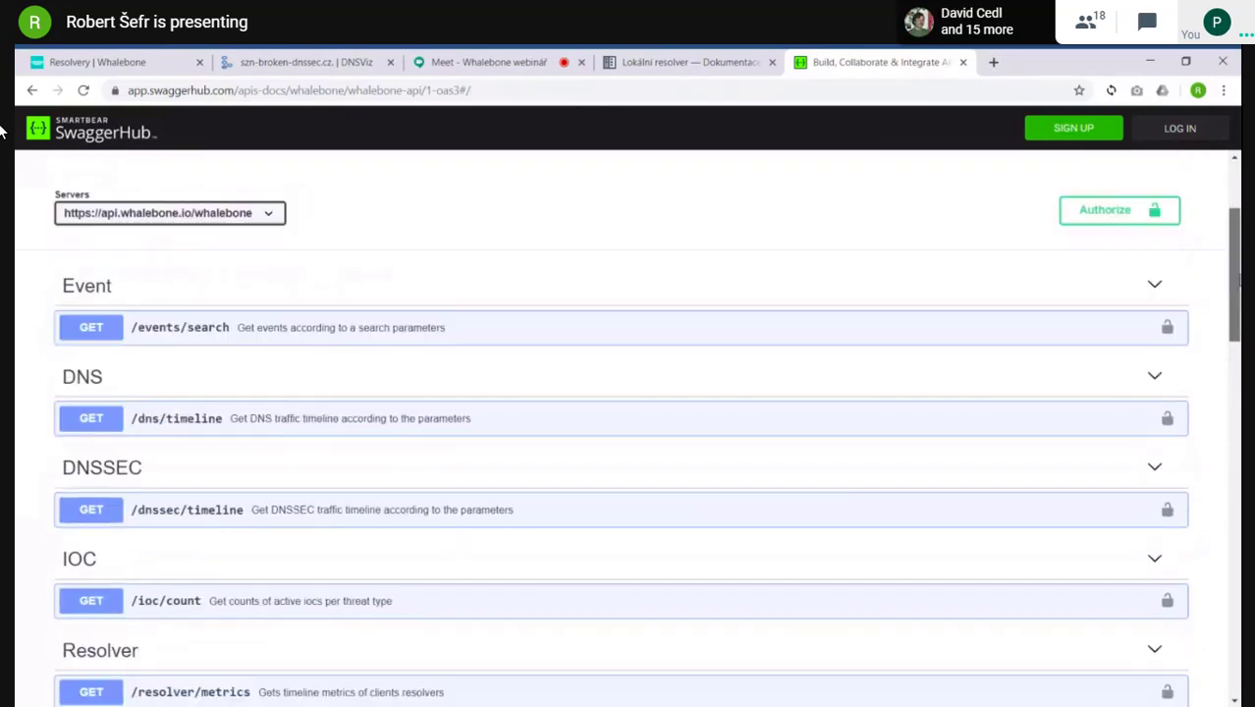
scroll(1232, 235, down, 1)
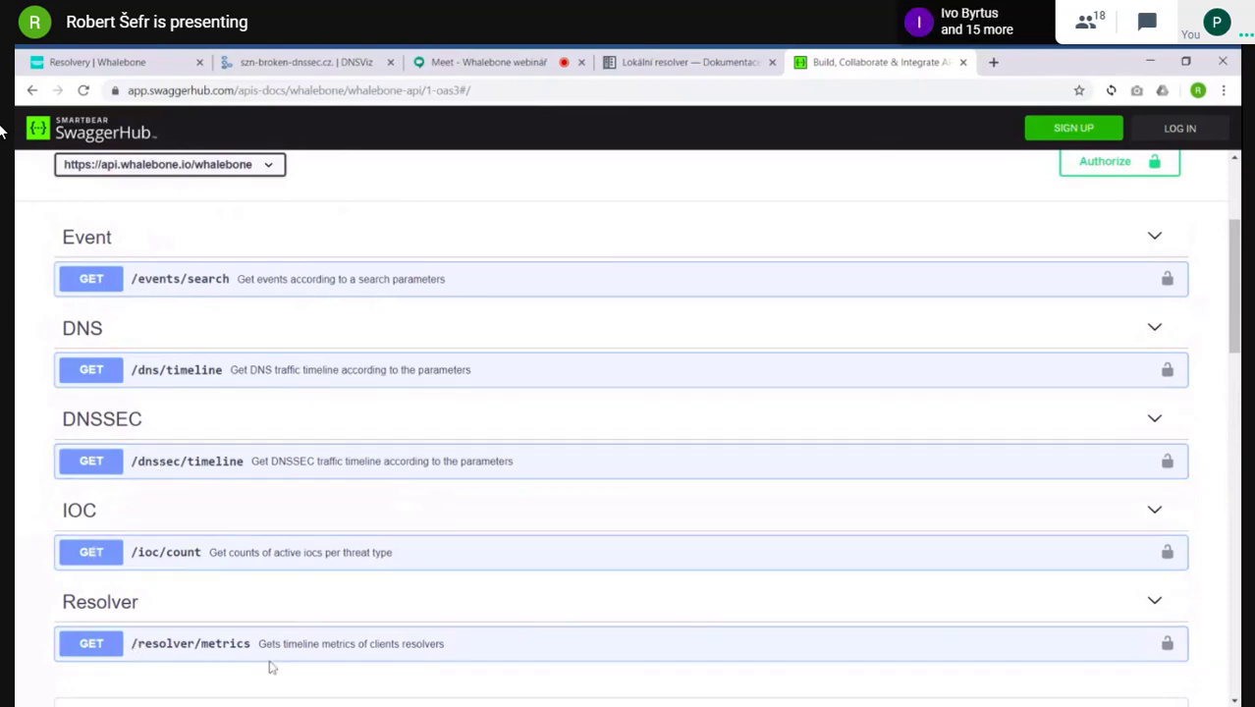
scroll(272, 667, down, 2)
click(247, 482)
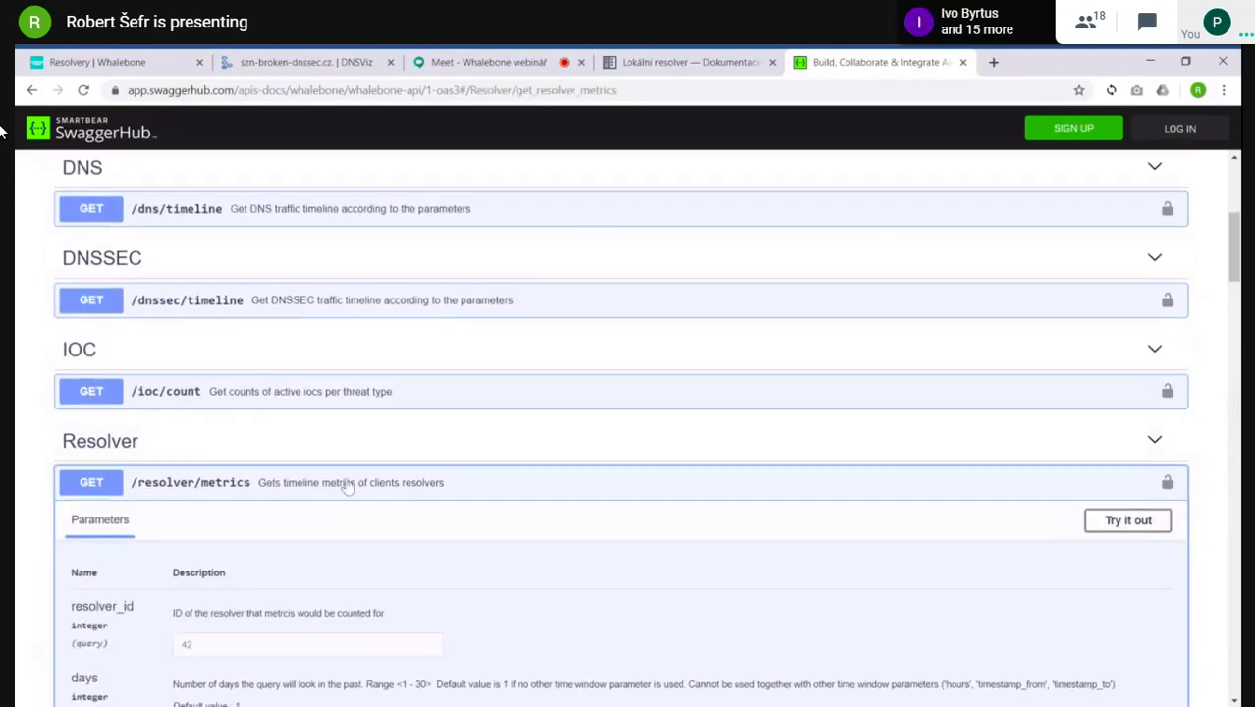
scroll(347, 487, down, 5)
scroll(336, 436, down, 10)
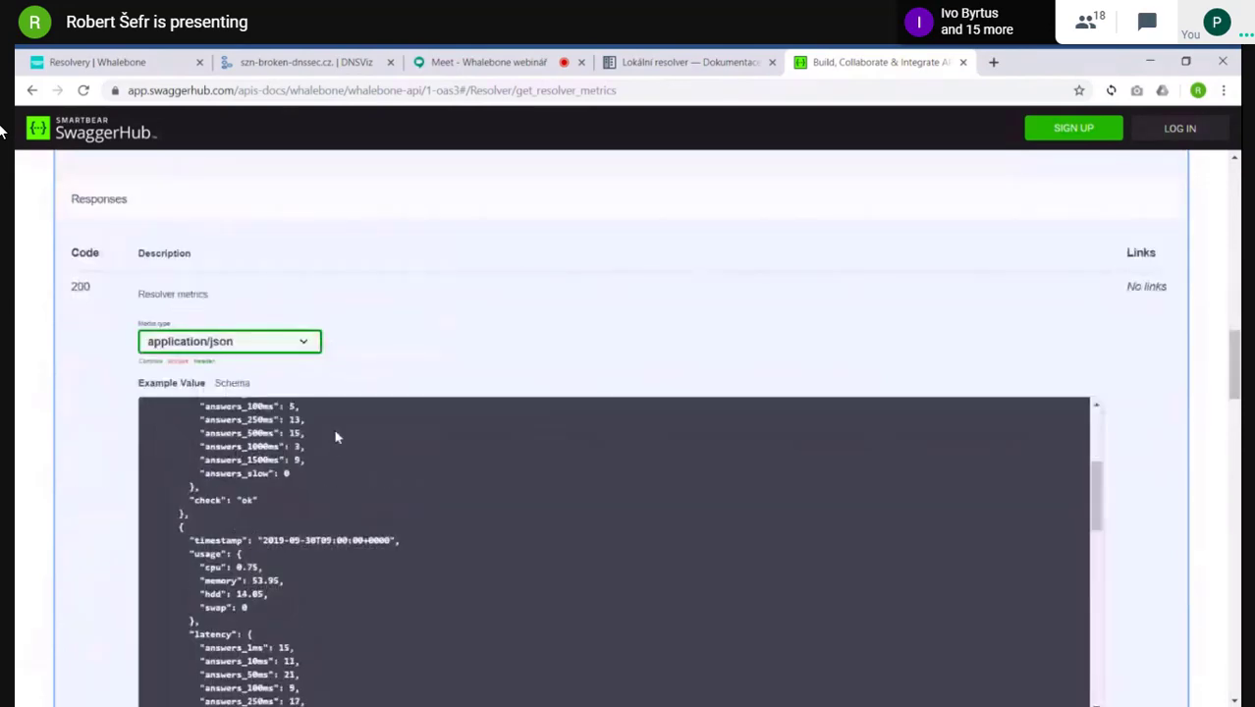
scroll(335, 436, up, 4)
drag(305, 547, 201, 614)
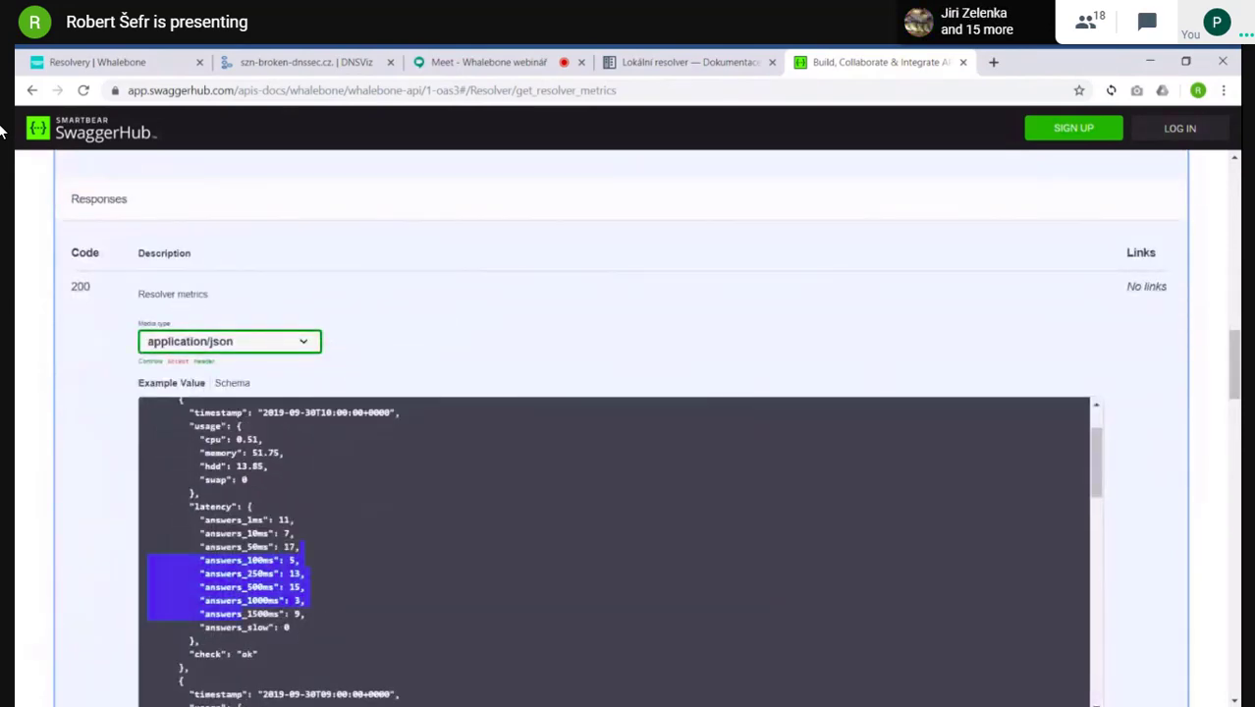
drag(158, 519, 295, 520)
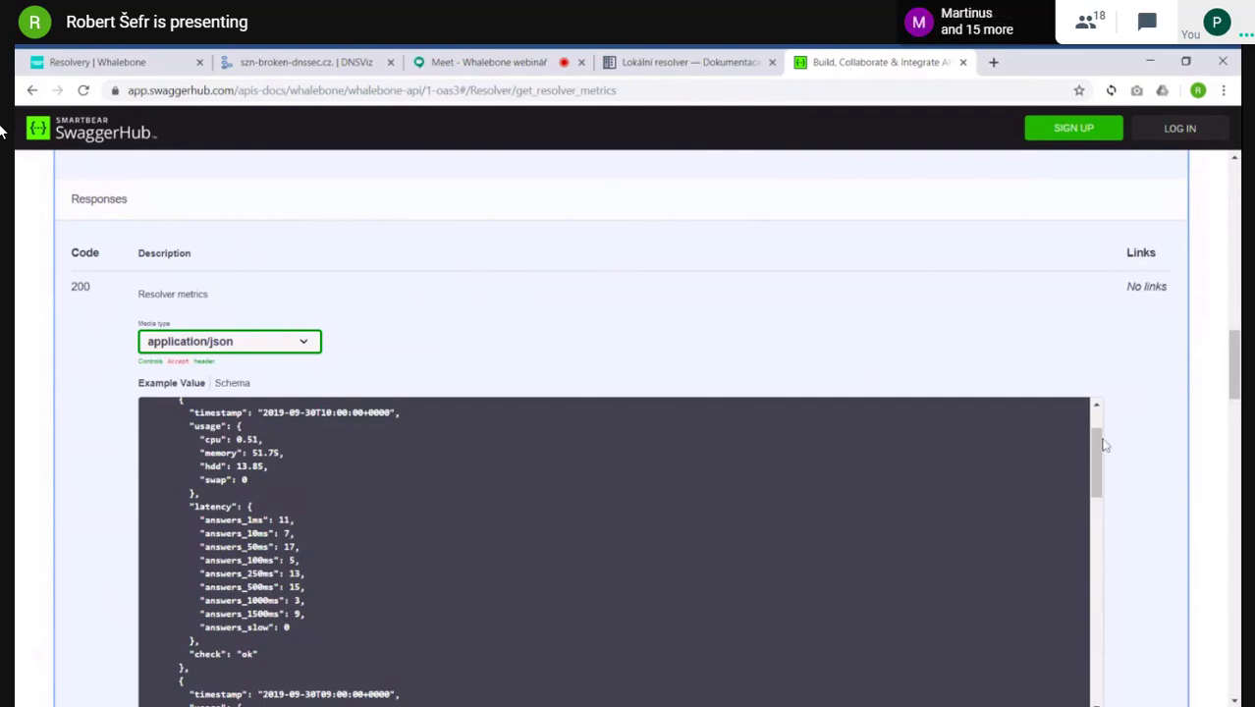
drag(1232, 379, 1231, 208)
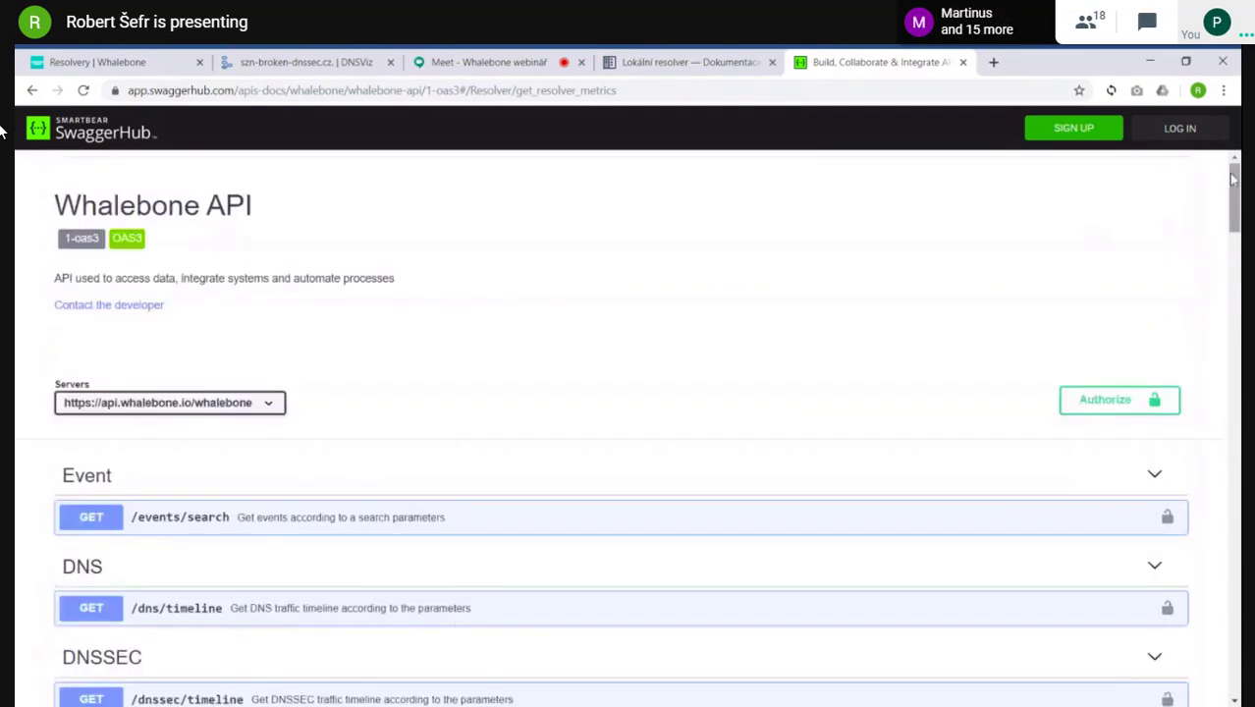
click(687, 61)
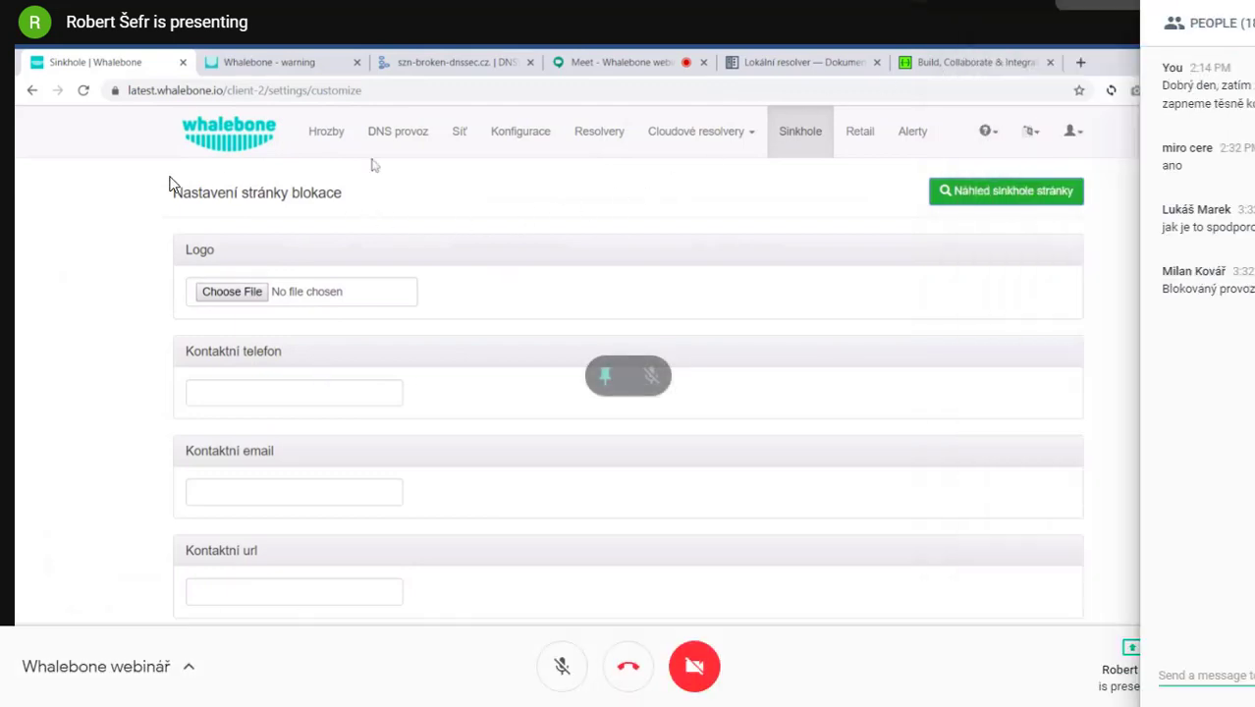
- View the public network ranges configured for the cloud resolver and open the meeting chat
click(523, 185)
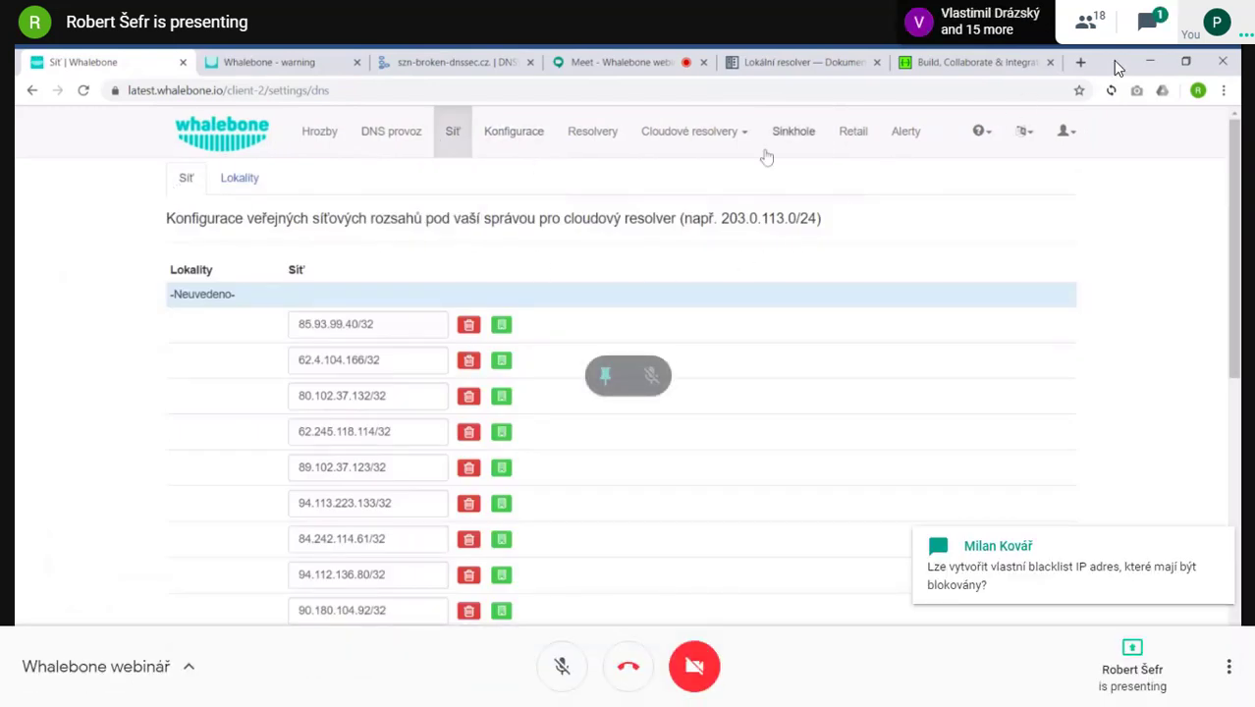
click(1154, 32)
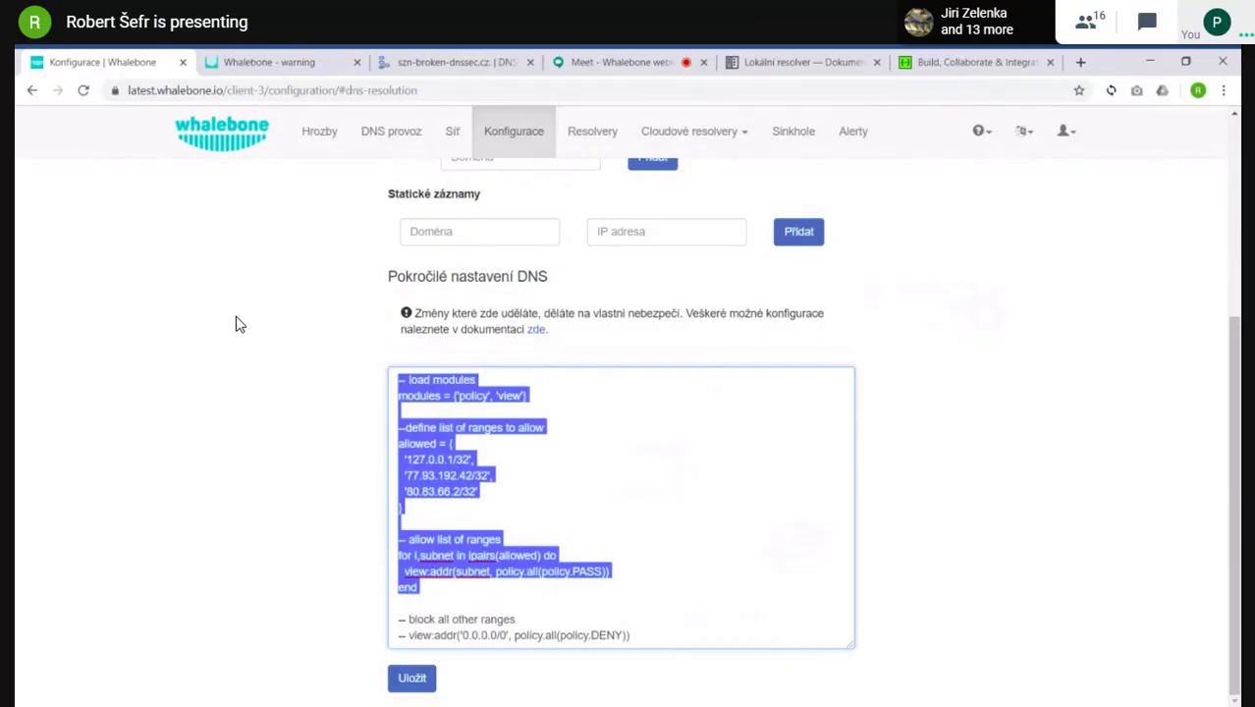
- Highlight the block-all rule and the definition of the allowed ranges in the advanced DNS settings script
key(Right)
key(shift+Up)
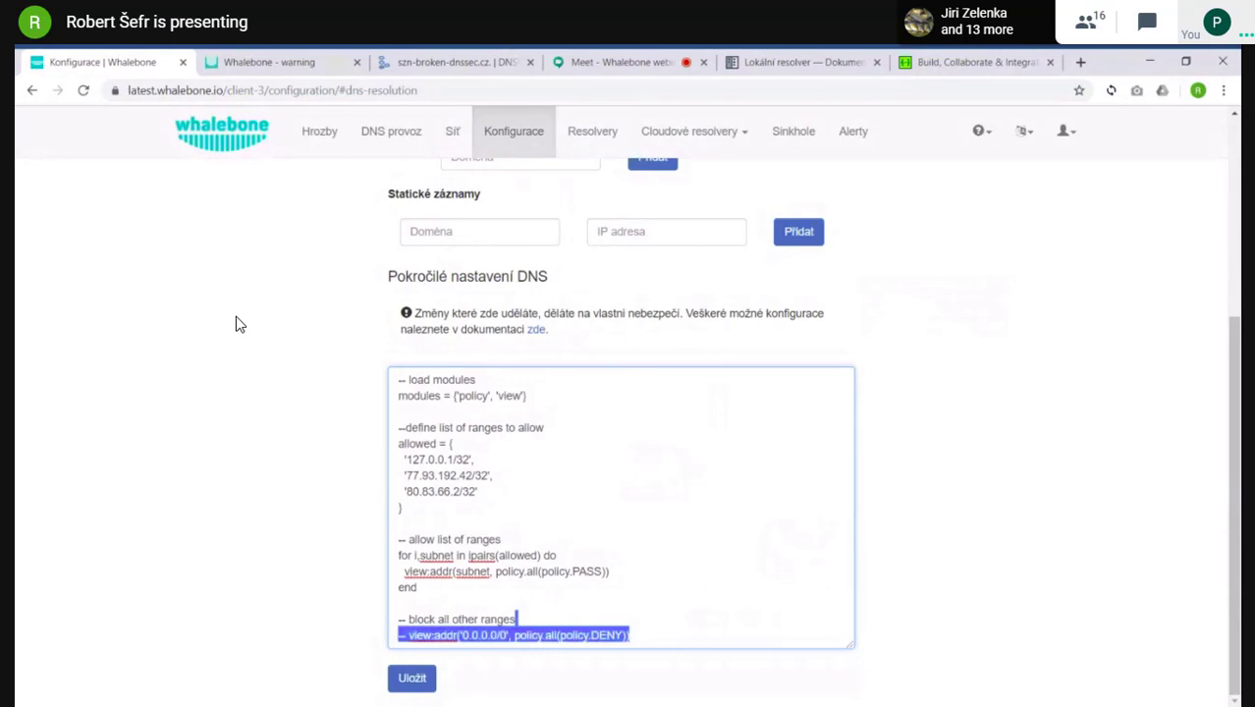
key(ctrl+a)
key(Right)
drag(405, 508, 382, 442)
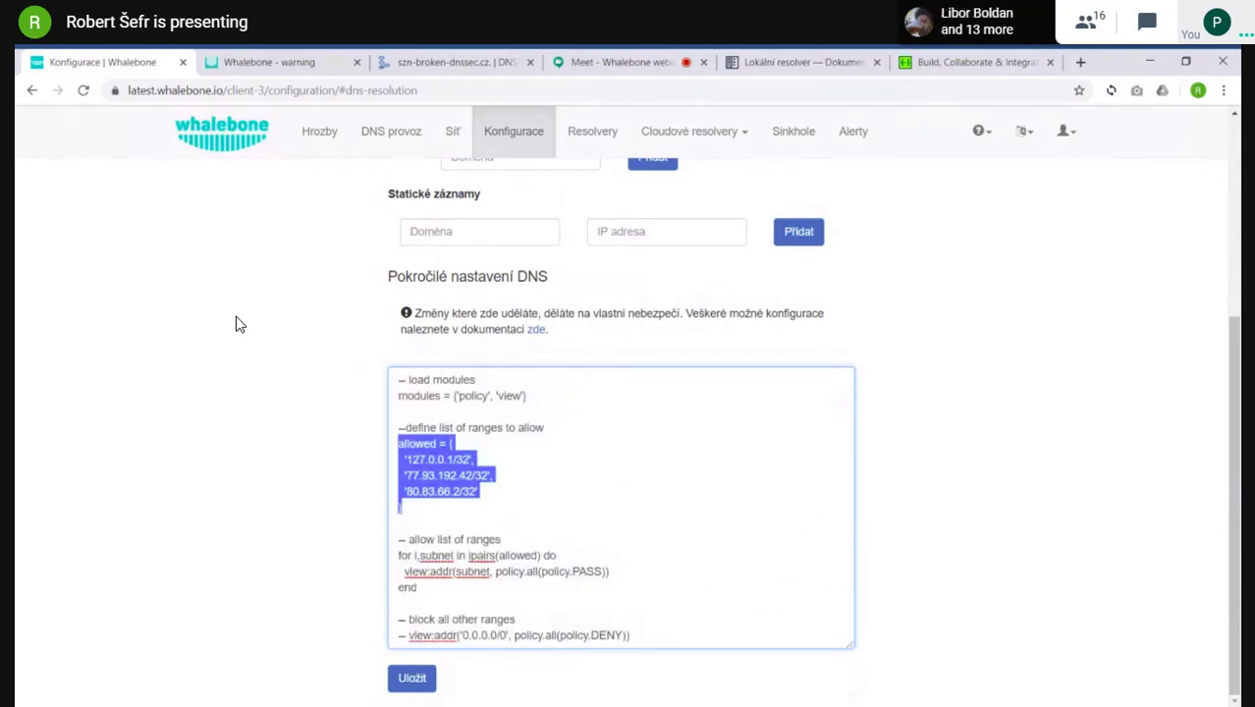
key(Right)
key(shift+Up)
key(shift+Up)
key(shift+Up)
key(shift+Up)
key(shift+Up)
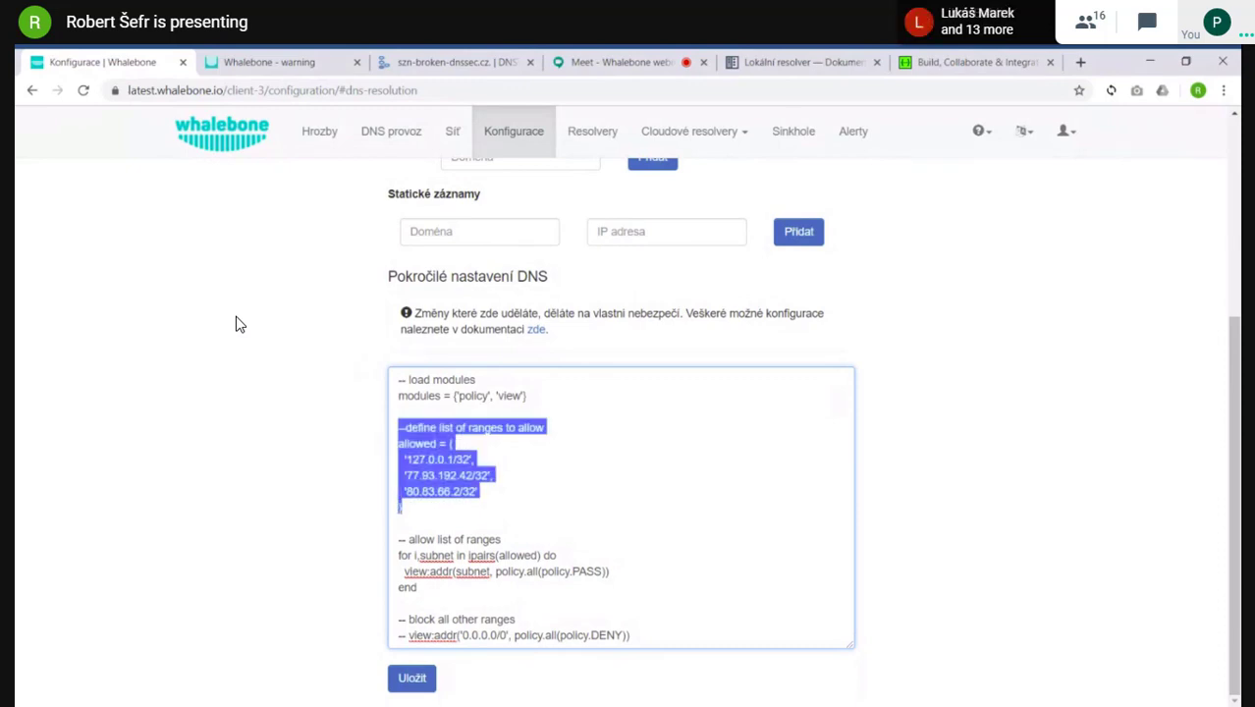
- Highlight the loop passing the allowed subnets and the rule denying 0.0.0.0/0 in the advanced DNS script
key(Right)
key(shift+Down)
key(shift+Down)
key(shift+Down)
key(shift+Down)
key(shift+Down)
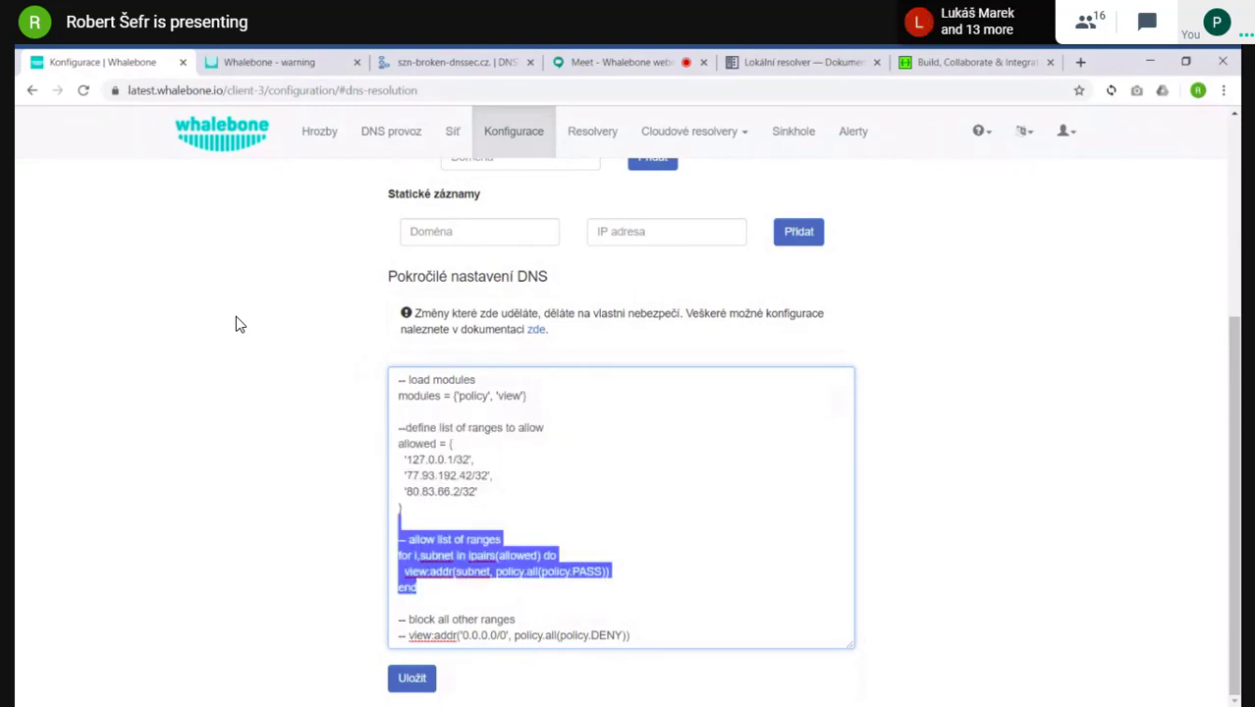
key(Right)
key(shift+Down)
key(shift+Down)
key(shift+Down)
key(shift+Down)
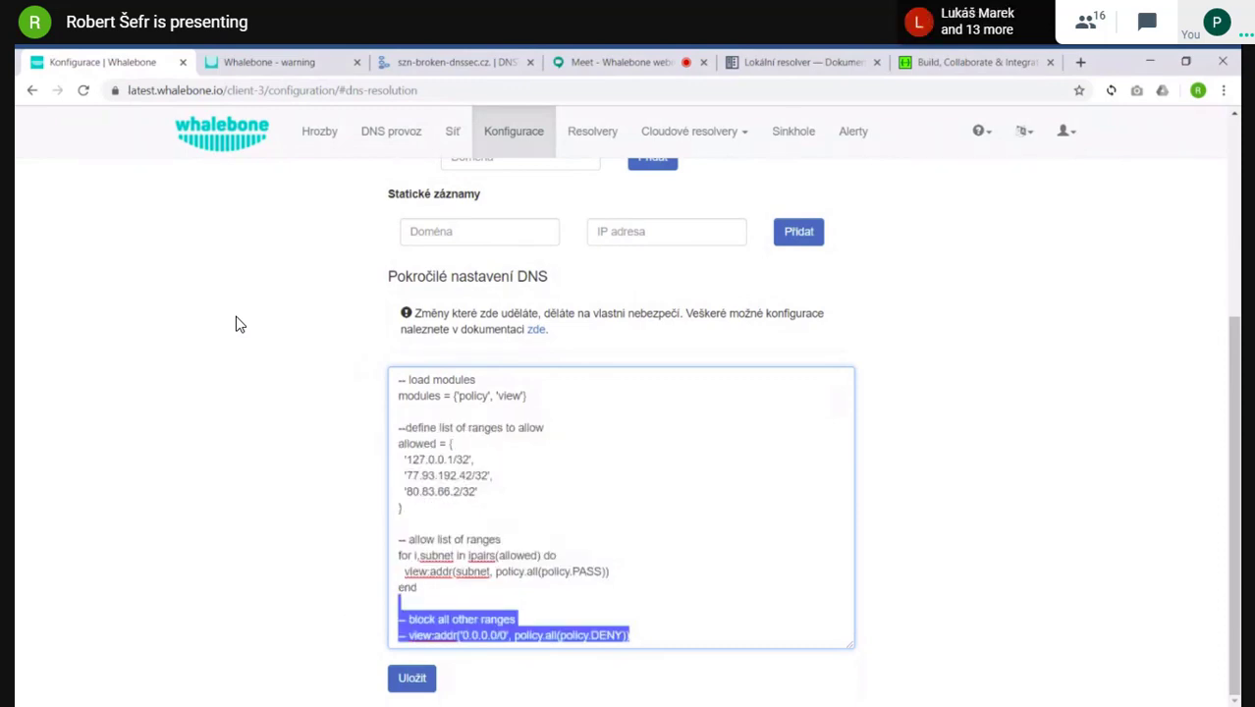
- Highlight the list of allowed ranges in the advanced DNS script once more and clear the selection
key(Left)
key(Up)
key(Up)
key(Up)
key(Up)
key(Up)
key(Up)
key(shift+Up)
key(shift+Up)
key(shift+Up)
key(shift+Up)
key(shift+Up)
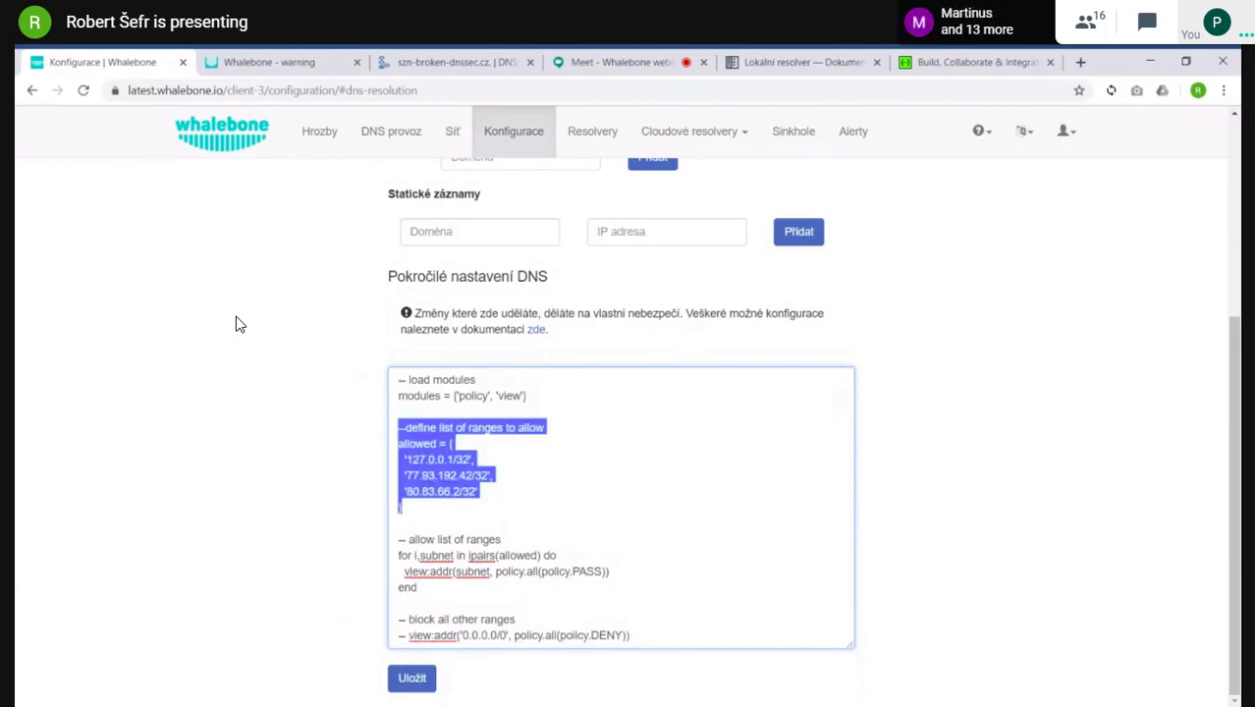
key(Right)
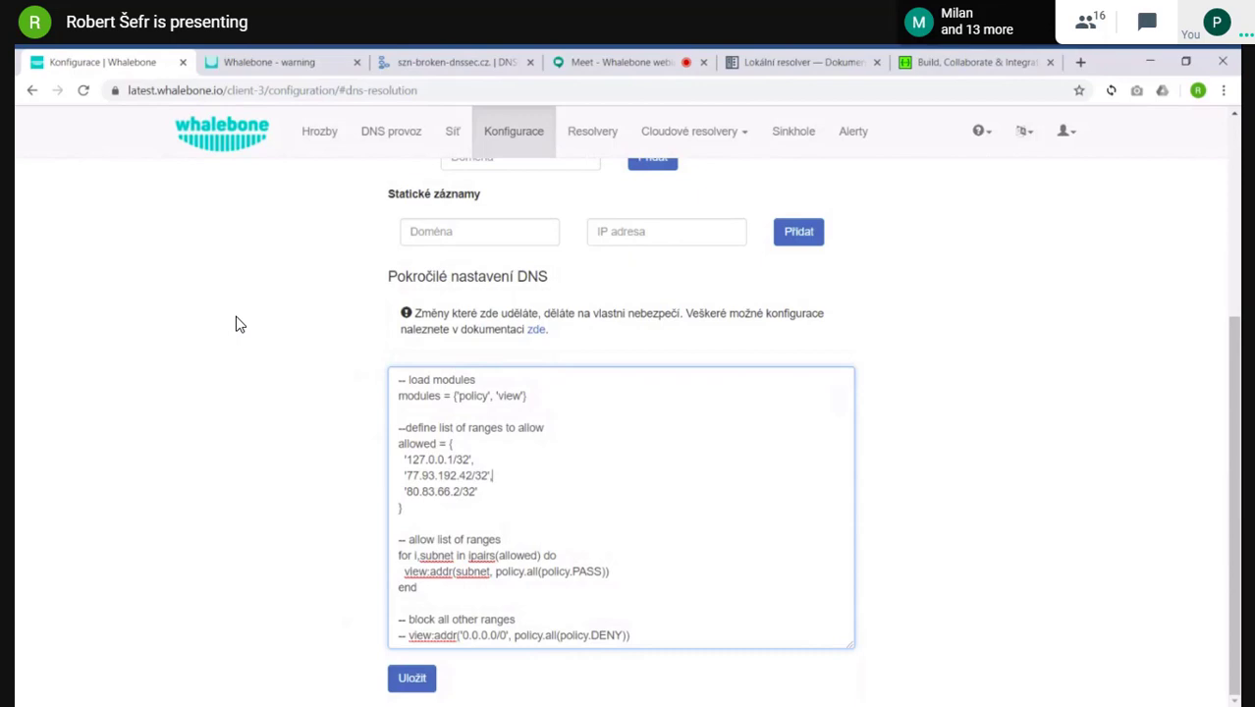
- Review the default DNS resolution's query forwarding settings and open the meeting chat for participants' questions
scroll(235, 324, up, 3)
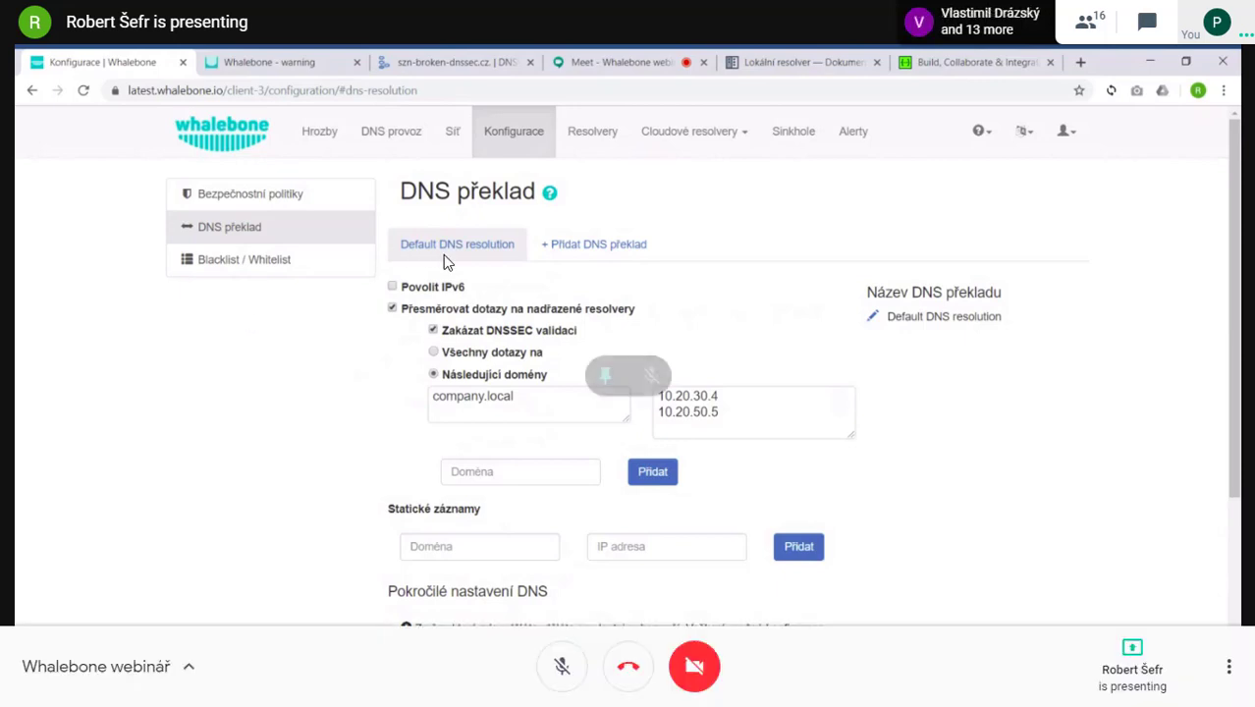
click(1151, 38)
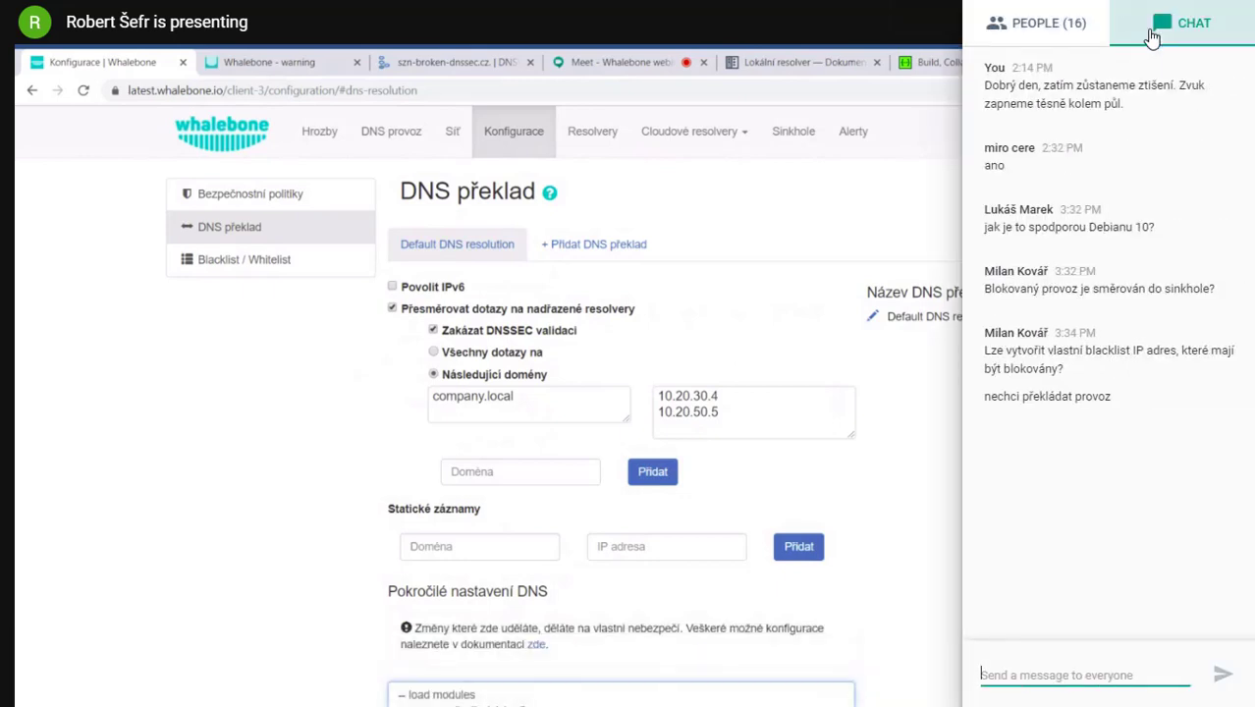